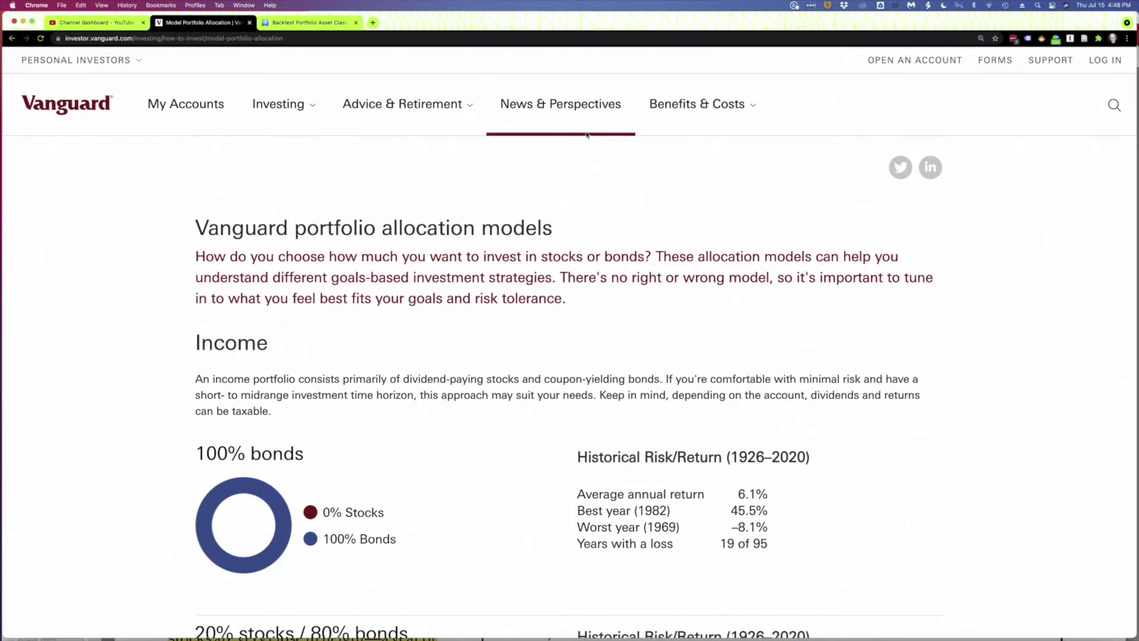
Step: Scroll down the Vanguard models page and highlight the 100% bonds average return of 6.1%
{"action": "scroll", "coordinate": [699, 143], "scroll_direction": "down", "scroll_amount": 1}
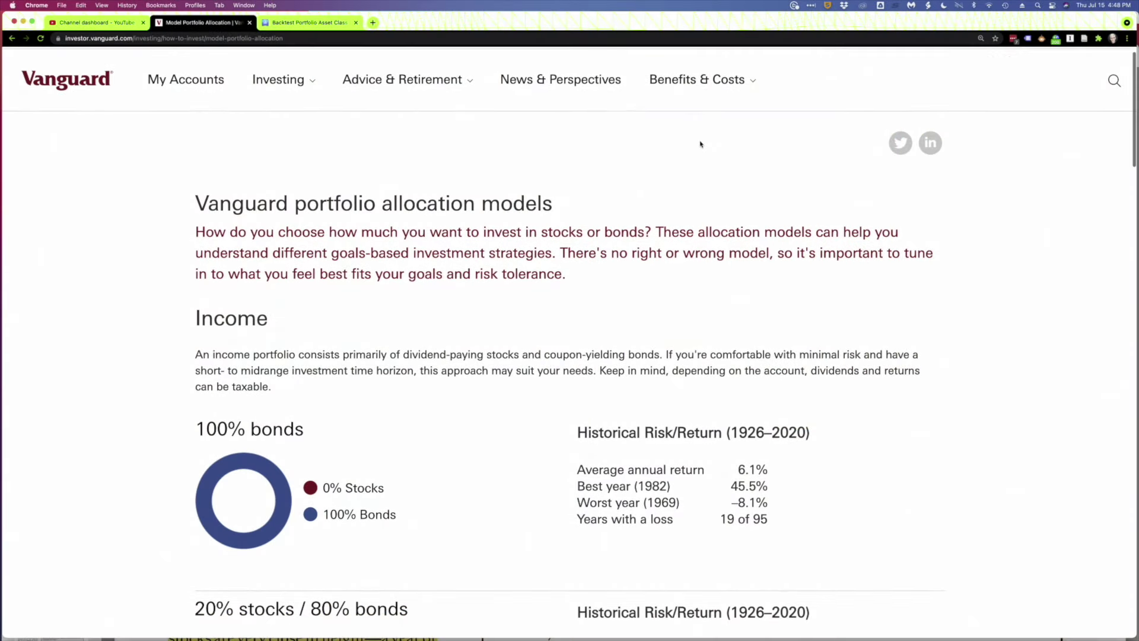
{"action": "scroll", "coordinate": [700, 144], "scroll_direction": "down", "scroll_amount": 2}
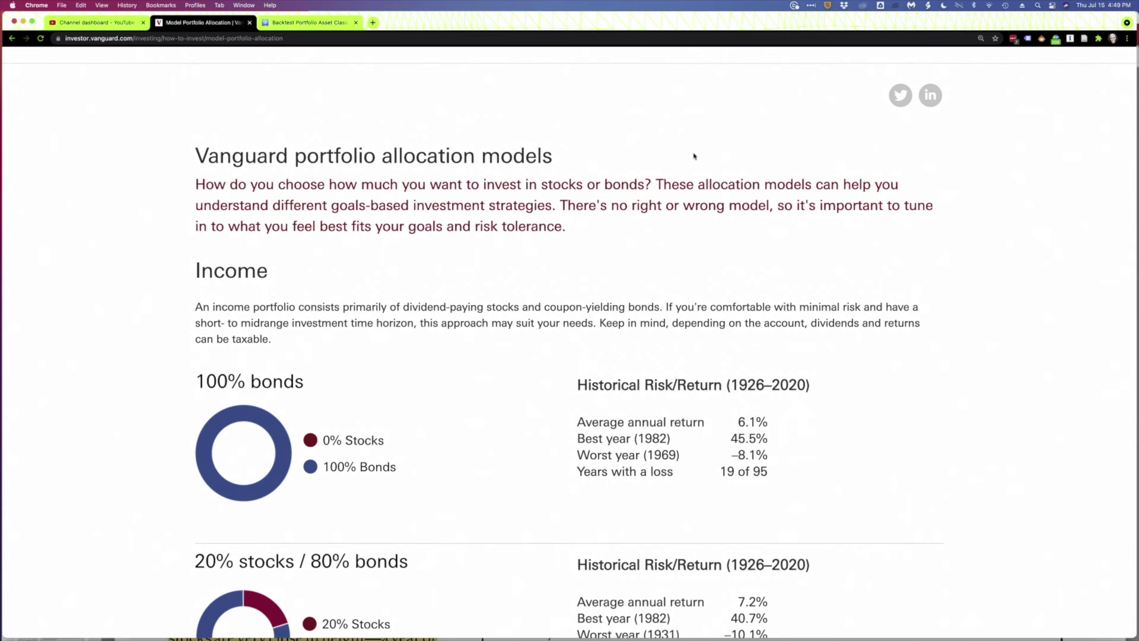
{"action": "scroll", "coordinate": [693, 160], "scroll_direction": "down", "scroll_amount": 5}
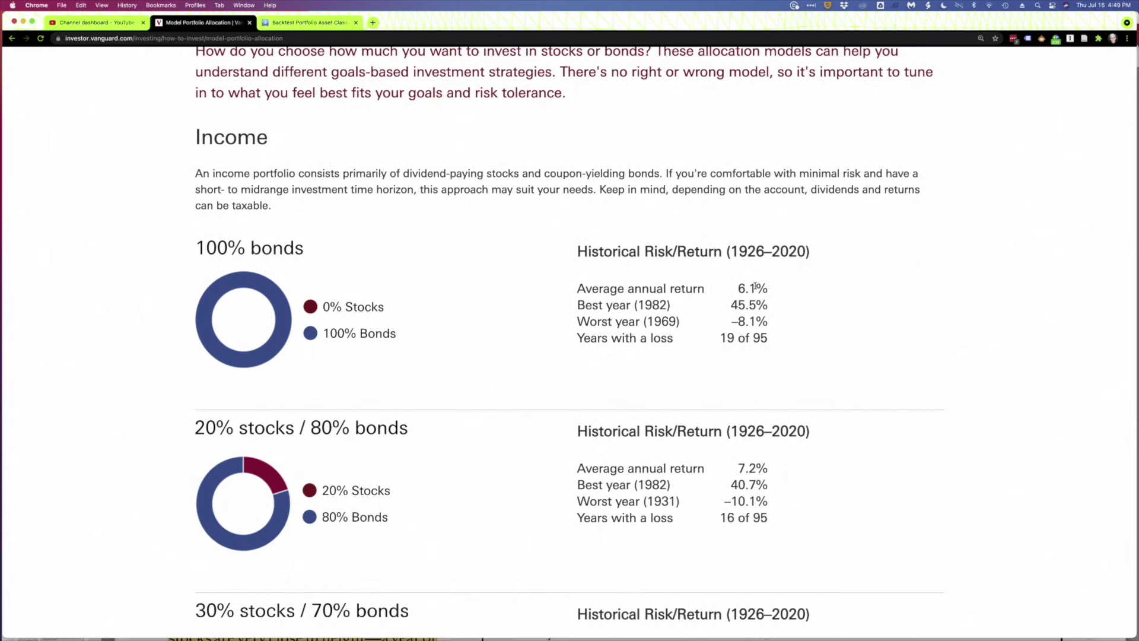
{"action": "left_click_drag", "start_coordinate": [756, 287], "coordinate": [738, 287]}
Step: Move to the 80/20 and 100% stocks models and highlight the 80/20 average return of 9.8%
{"action": "scroll", "coordinate": [535, 276], "scroll_direction": "down", "scroll_amount": 5}
{"action": "scroll", "coordinate": [536, 278], "scroll_direction": "down", "scroll_amount": 20}
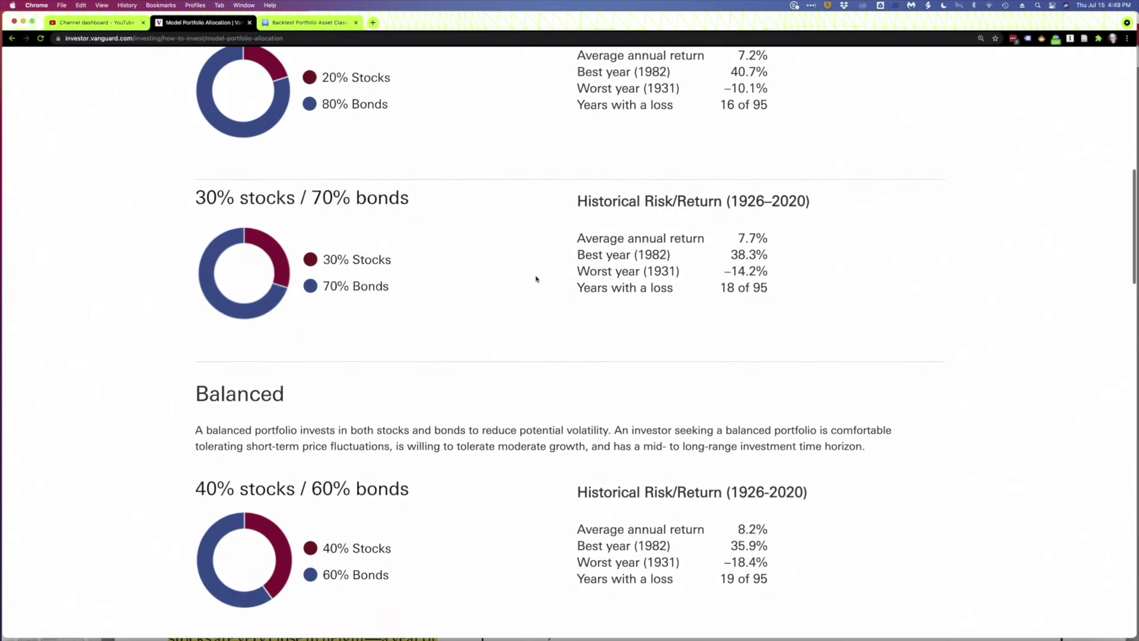
{"action": "scroll", "coordinate": [535, 278], "scroll_direction": "down", "scroll_amount": 10}
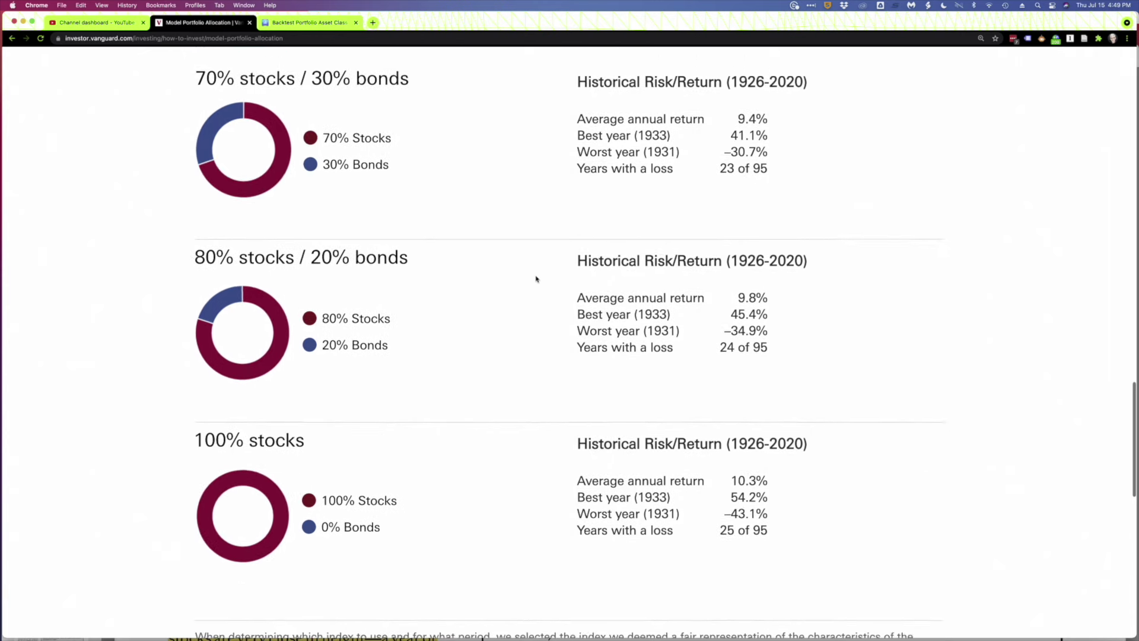
{"action": "scroll", "coordinate": [537, 279], "scroll_direction": "up", "scroll_amount": 2}
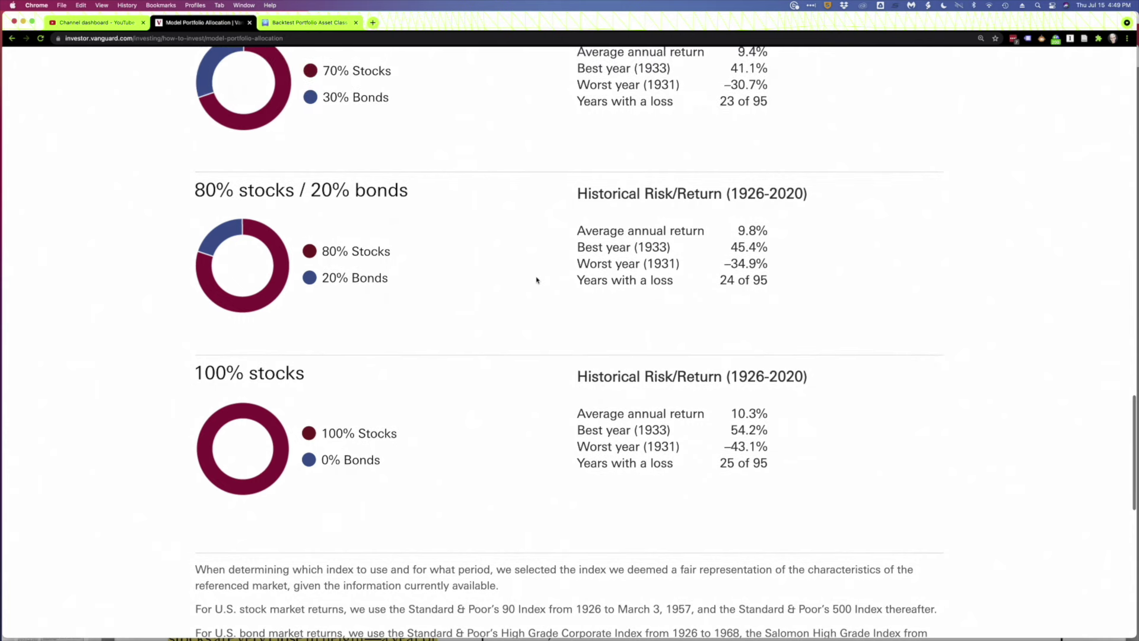
{"action": "left_click_drag", "start_coordinate": [769, 468], "coordinate": [730, 413]}
{"action": "left_click", "coordinate": [734, 413]}
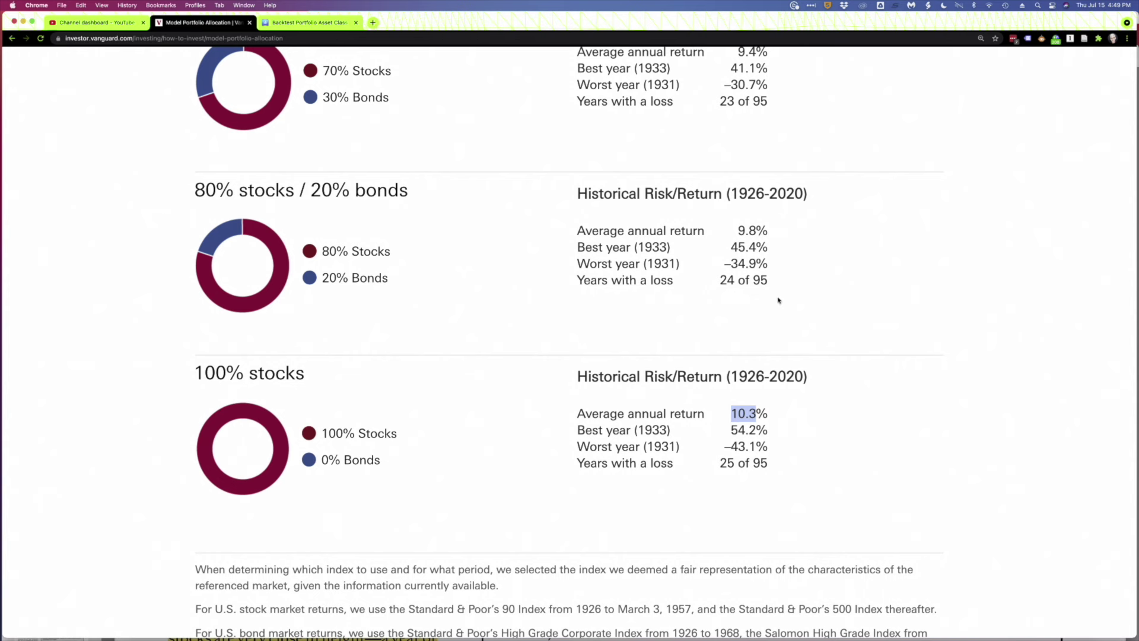
{"action": "left_click", "coordinate": [777, 299]}
{"action": "left_click_drag", "start_coordinate": [757, 231], "coordinate": [738, 231]}
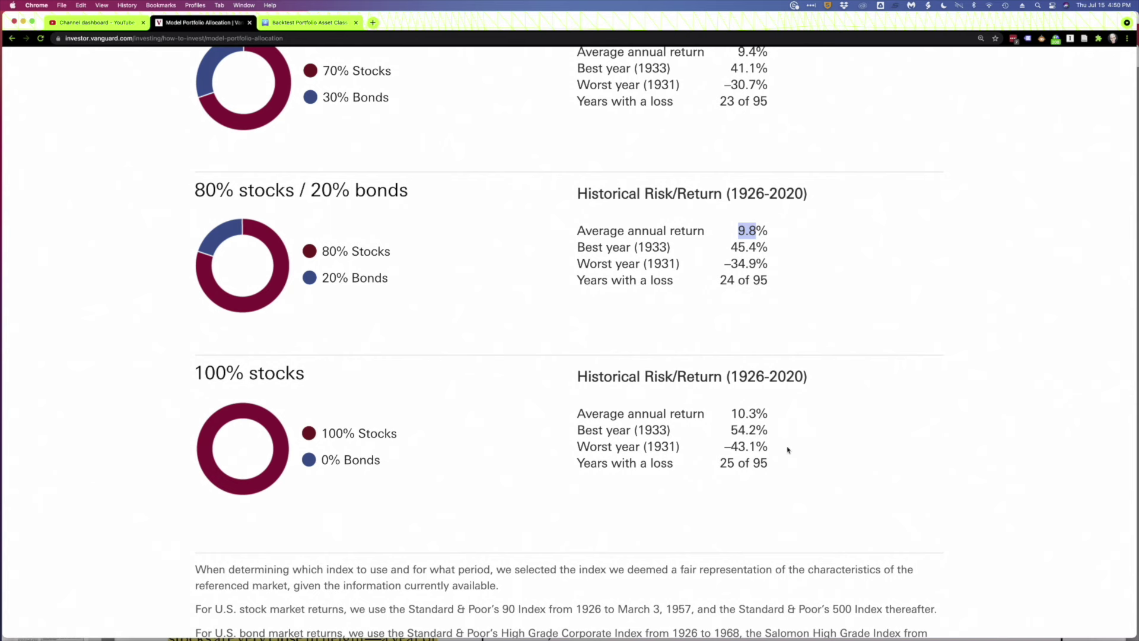
Step: Swap the 9.8 highlight for the 100% stocks worst-year loss of –43.1% in 1931
{"action": "left_click", "coordinate": [634, 431]}
{"action": "left_click_drag", "start_coordinate": [765, 446], "coordinate": [723, 449]}
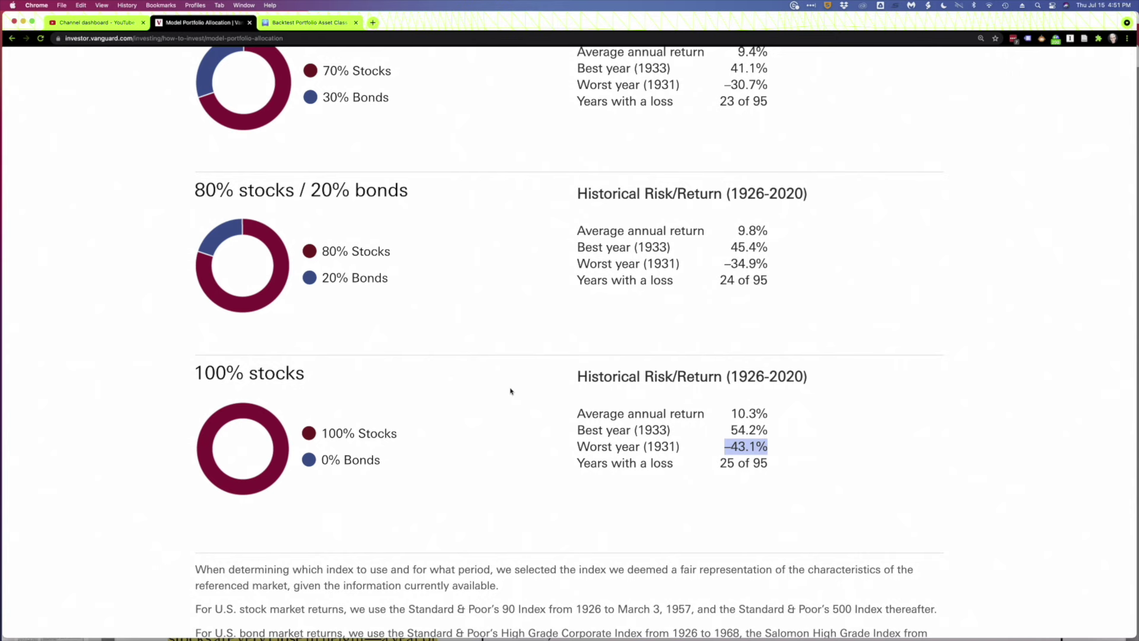
Step: Set Asset 1 to US Stock Market at 100% for Portfolio 1, and Asset 2 to Intermediate Term Treasury
{"action": "left_click", "coordinate": [310, 25]}
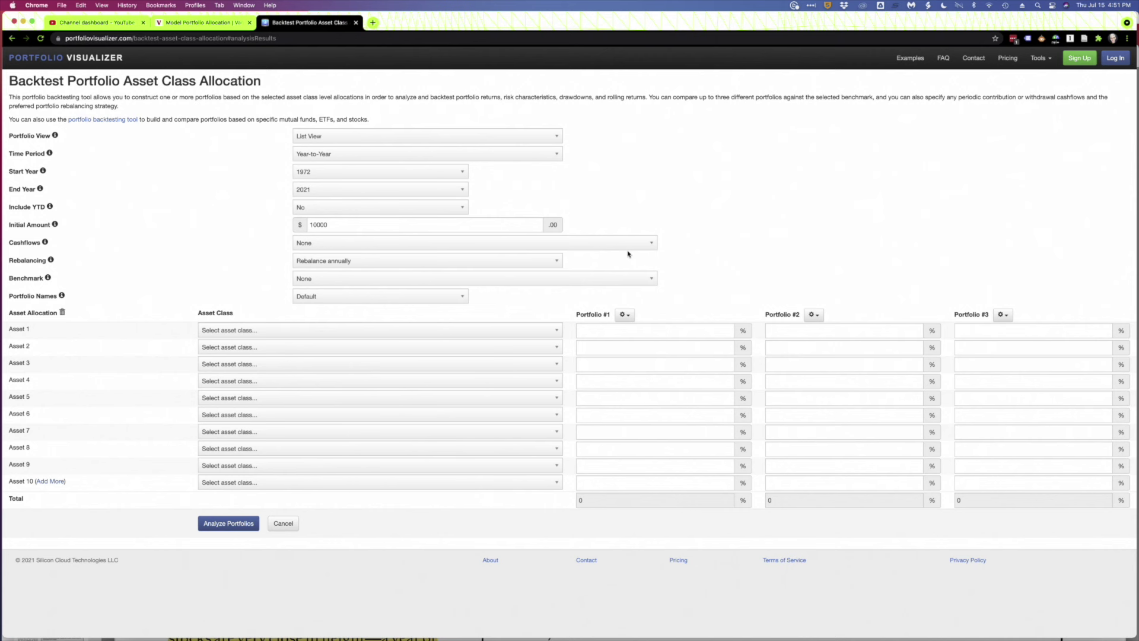
{"action": "left_click", "coordinate": [364, 336]}
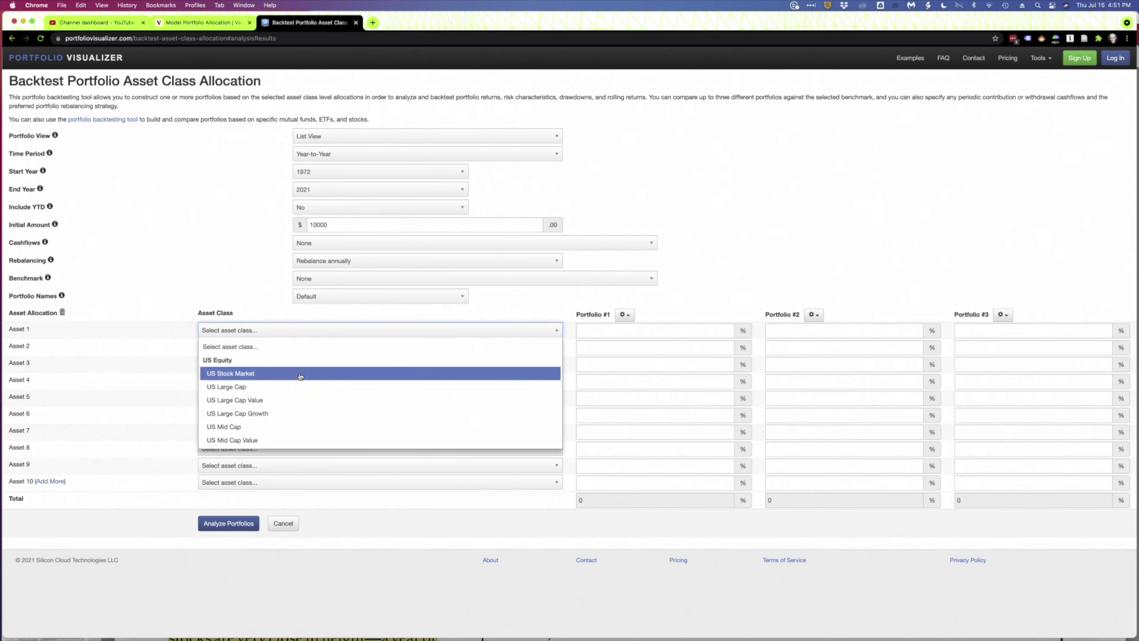
{"action": "left_click", "coordinate": [300, 373]}
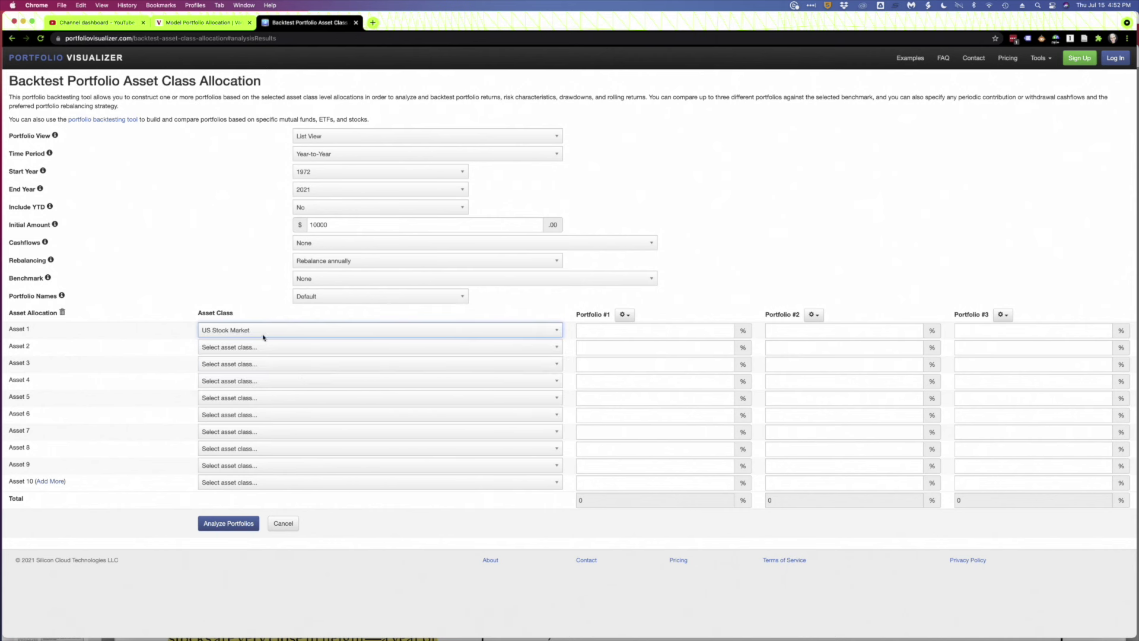
{"action": "left_click", "coordinate": [594, 334]}
{"action": "type", "text": "1"}
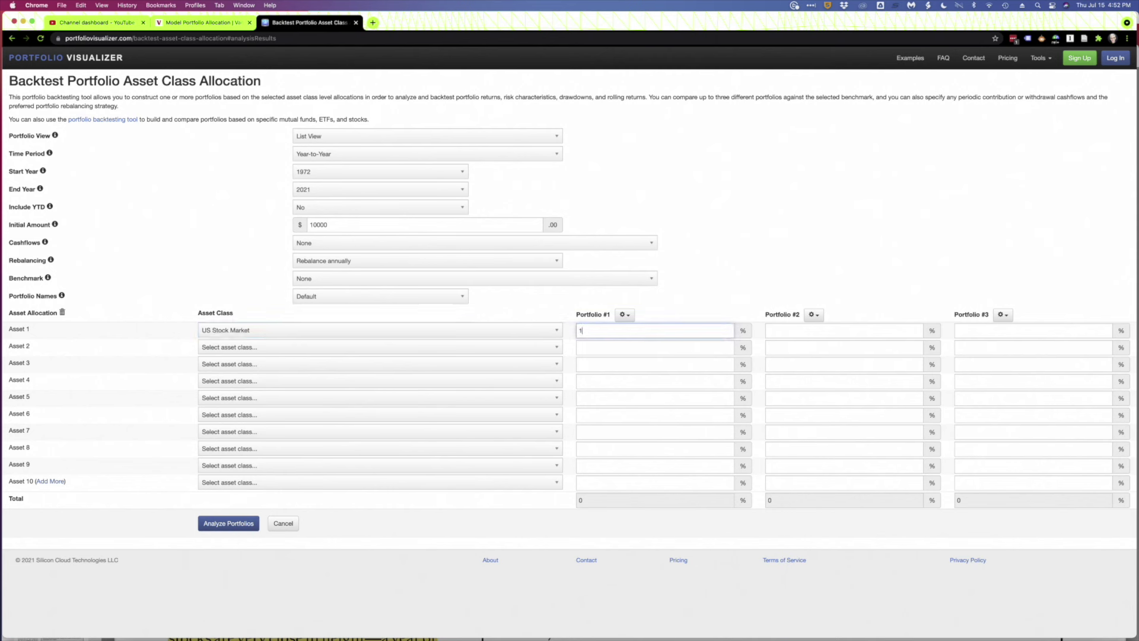
{"action": "type", "text": "00"}
{"action": "left_click", "coordinate": [490, 349]}
{"action": "scroll", "coordinate": [406, 418], "scroll_direction": "down", "scroll_amount": 3}
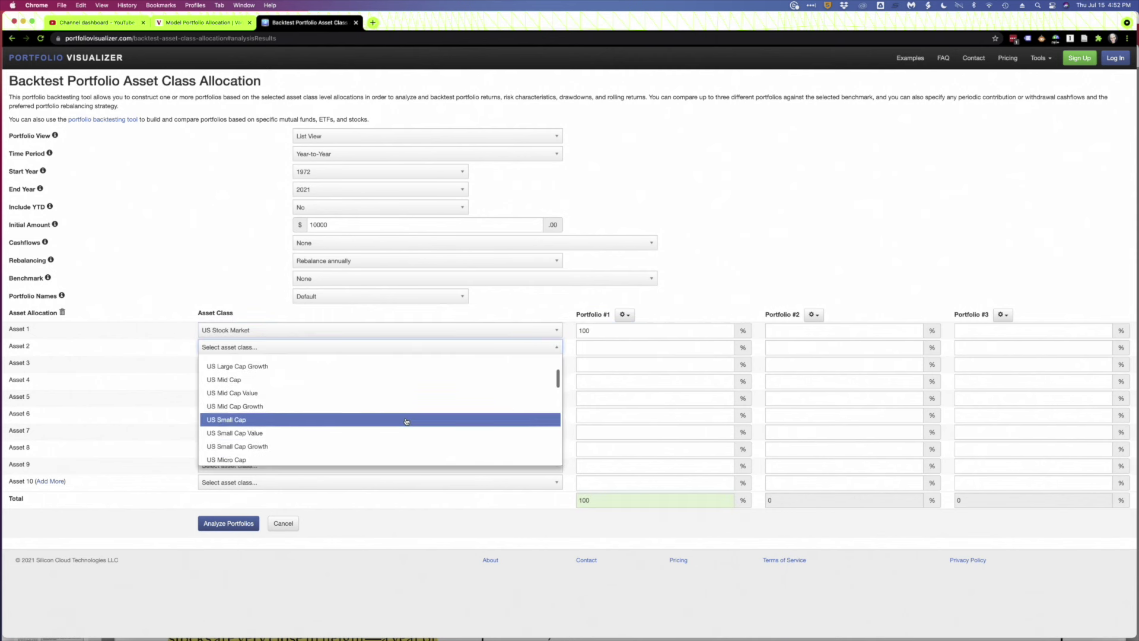
{"action": "scroll", "coordinate": [407, 421], "scroll_direction": "down", "scroll_amount": 5}
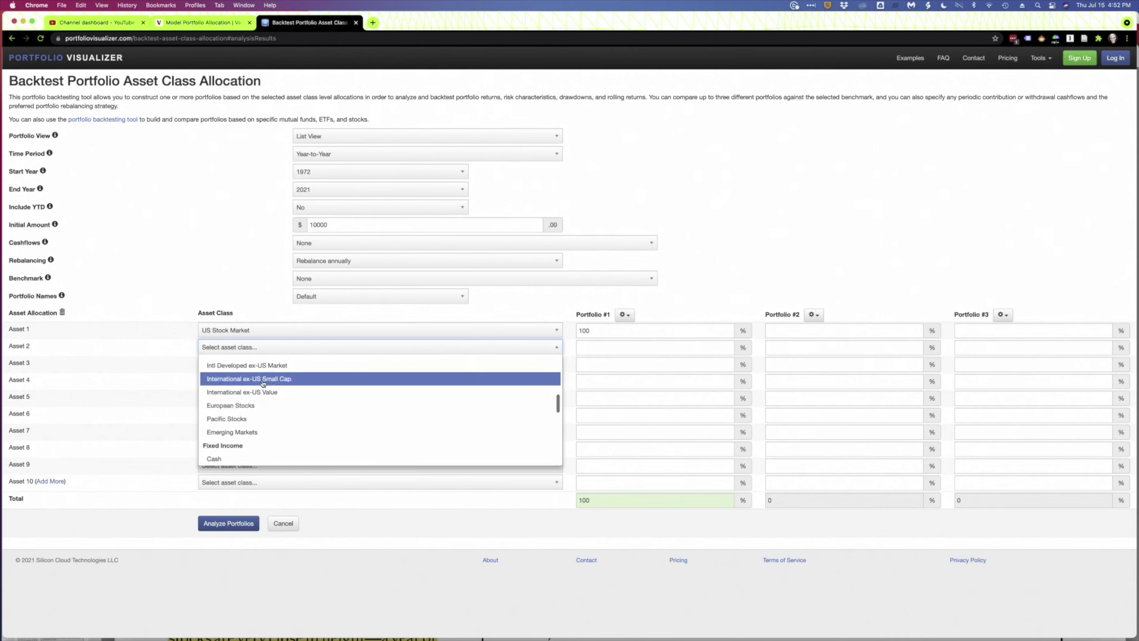
{"action": "scroll", "coordinate": [261, 408], "scroll_direction": "up", "scroll_amount": 3}
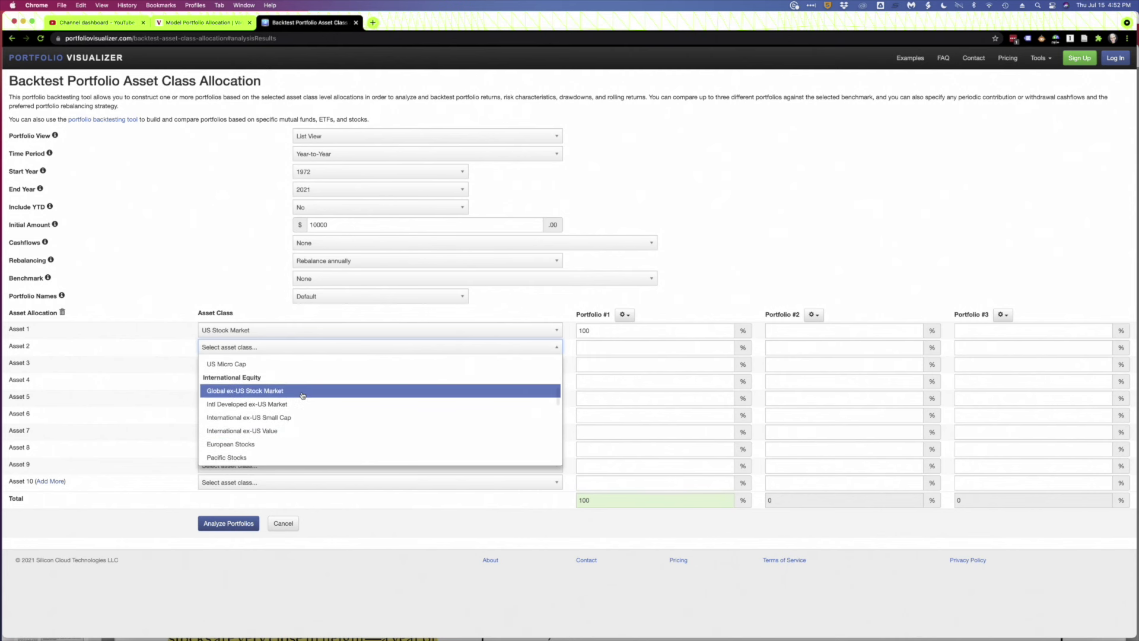
{"action": "scroll", "coordinate": [302, 396], "scroll_direction": "down", "scroll_amount": 5}
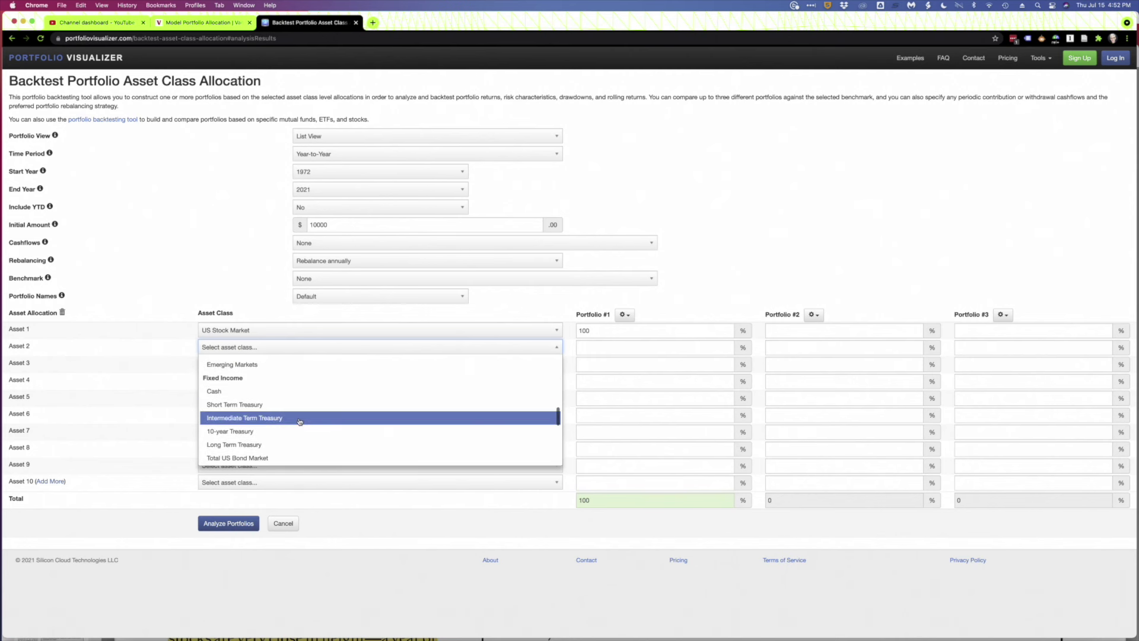
{"action": "left_click", "coordinate": [300, 421]}
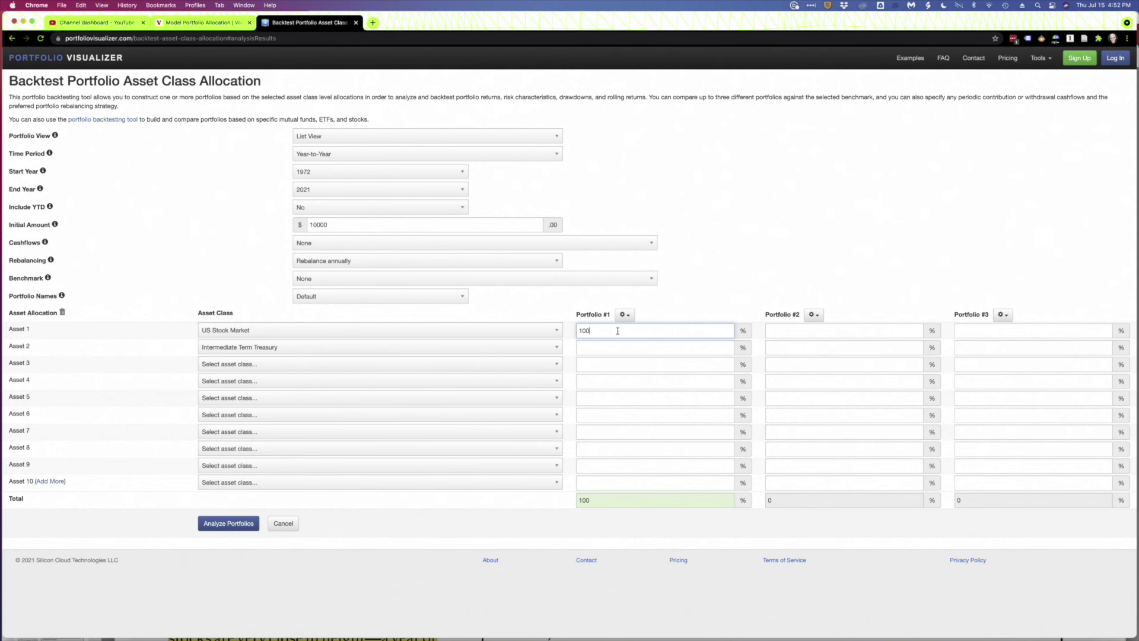
Step: Give Portfolio 2 a 90% US stocks / 10% treasury allocation
{"action": "left_click", "coordinate": [776, 330]}
{"action": "type", "text": "09"}
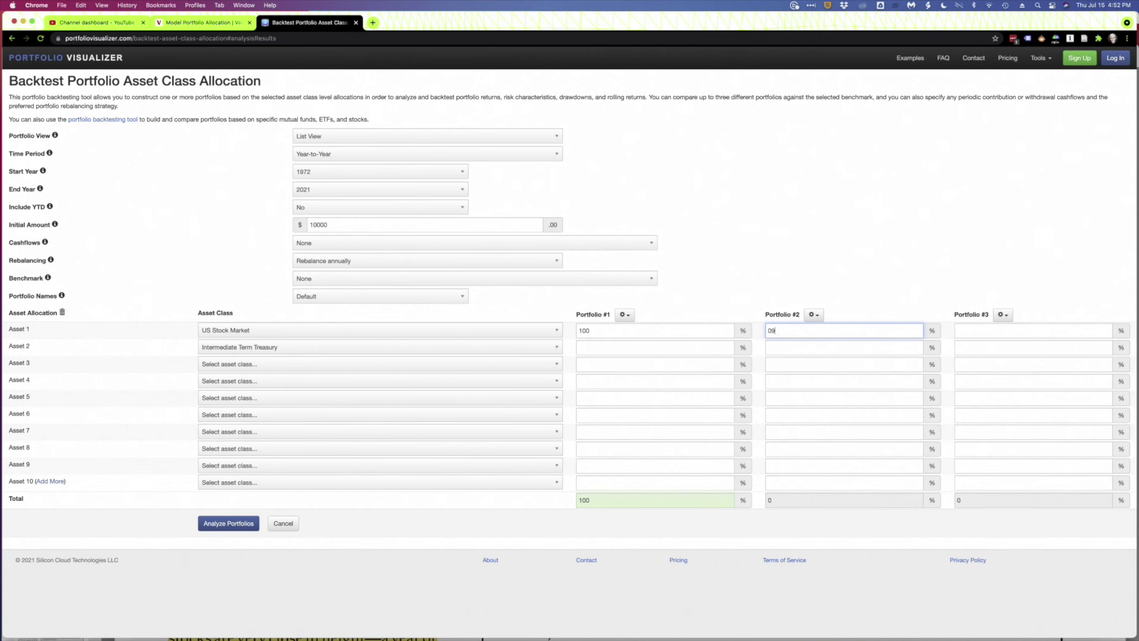
{"action": "key", "text": "BackSpace"}
{"action": "key", "text": "BackSpace"}
{"action": "type", "text": "90"}
{"action": "left_click", "coordinate": [775, 348]}
{"action": "type", "text": "10"}
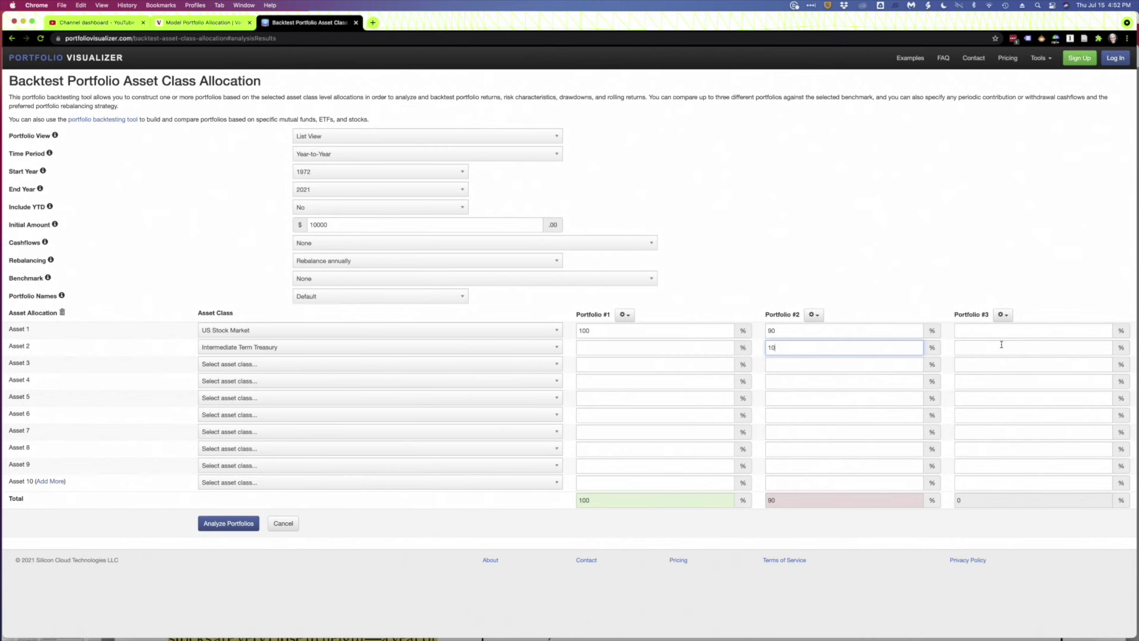
{"action": "left_click", "coordinate": [241, 524]}
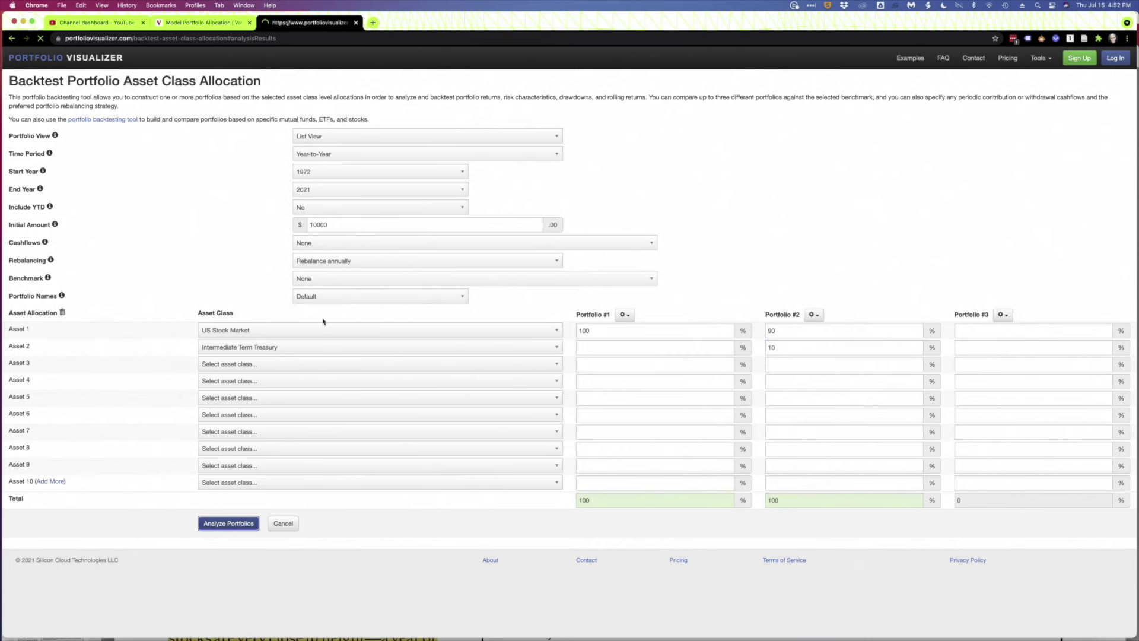
{"action": "scroll", "coordinate": [330, 300], "scroll_direction": "up", "scroll_amount": 3}
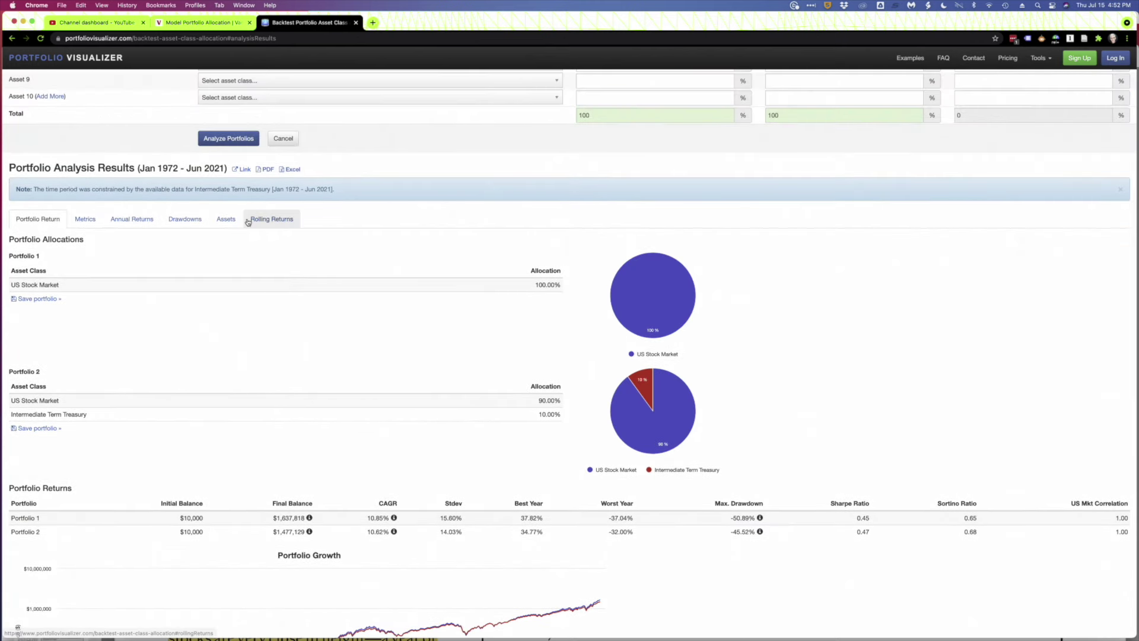
{"action": "left_click_drag", "start_coordinate": [138, 166], "coordinate": [222, 168]}
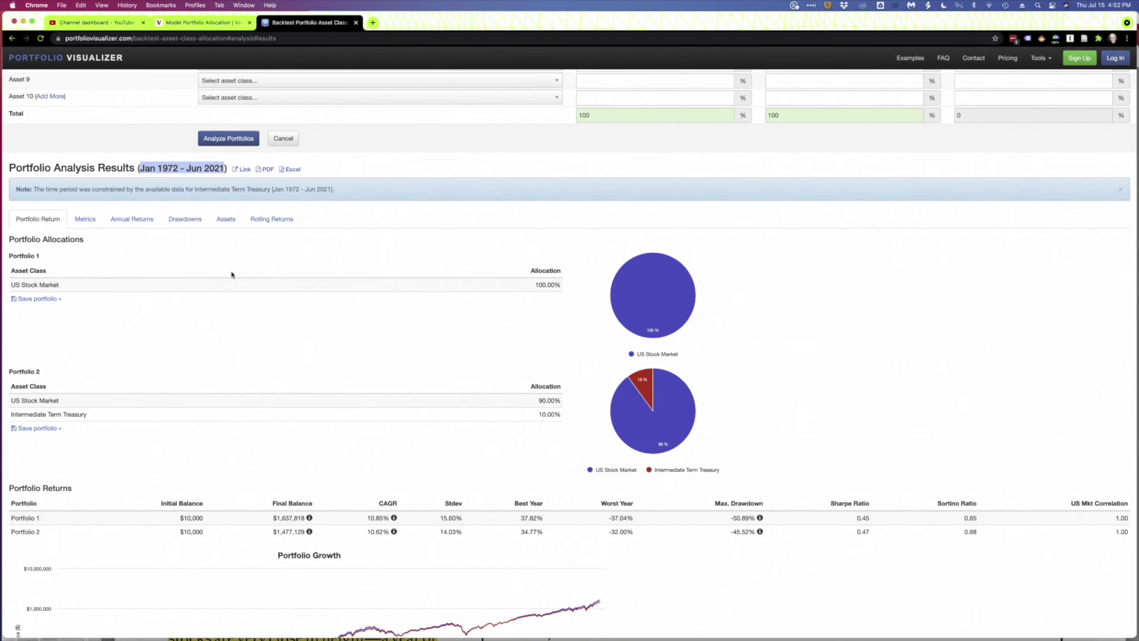
{"action": "scroll", "coordinate": [232, 274], "scroll_direction": "down", "scroll_amount": 1}
{"action": "scroll", "coordinate": [231, 274], "scroll_direction": "down", "scroll_amount": 5}
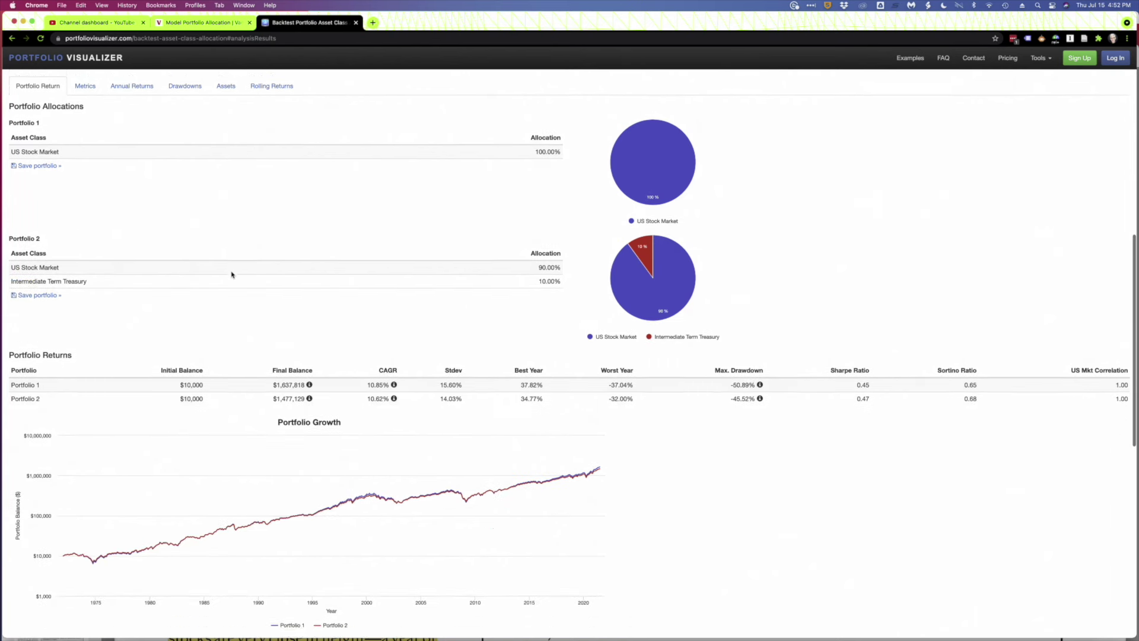
{"action": "scroll", "coordinate": [232, 274], "scroll_direction": "down", "scroll_amount": 2}
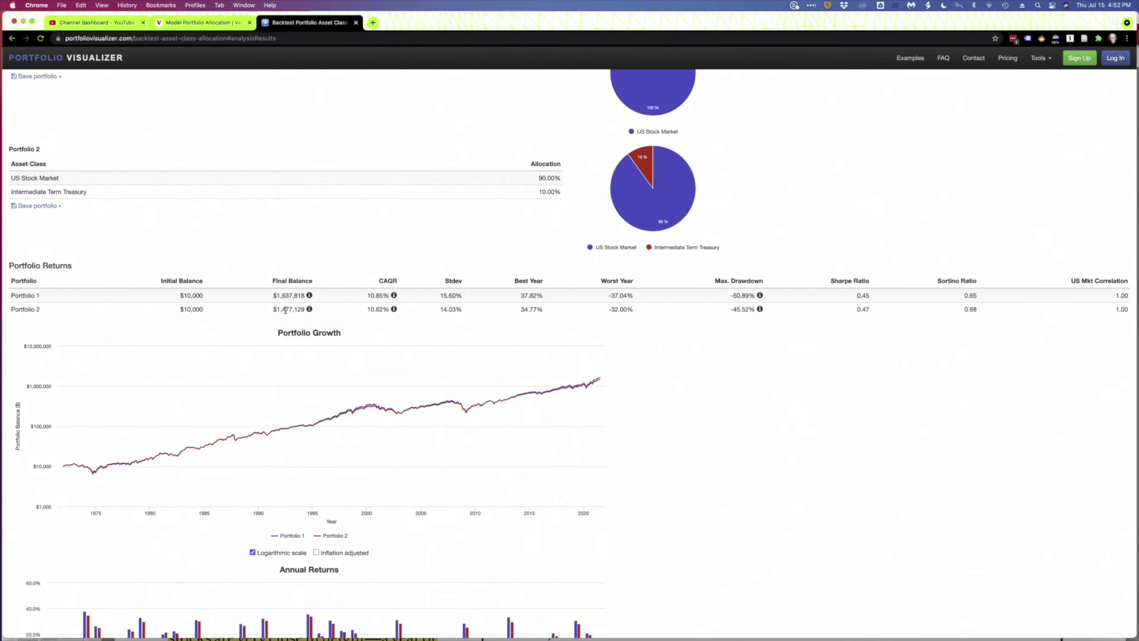
{"action": "scroll", "coordinate": [285, 310], "scroll_direction": "up", "scroll_amount": 5}
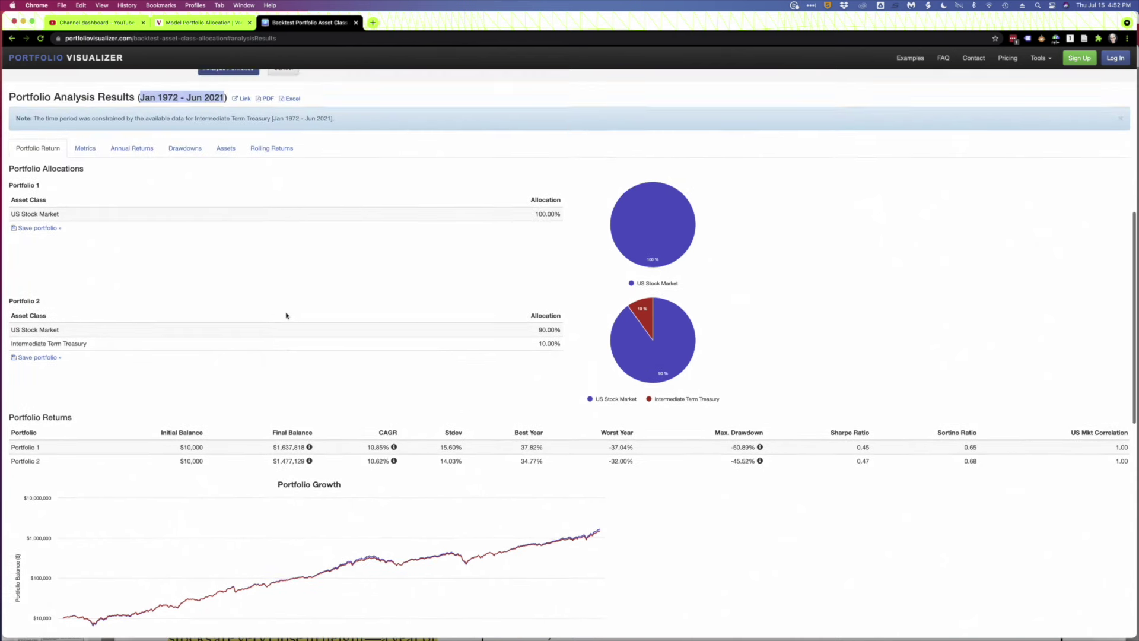
{"action": "scroll", "coordinate": [285, 314], "scroll_direction": "down", "scroll_amount": 3}
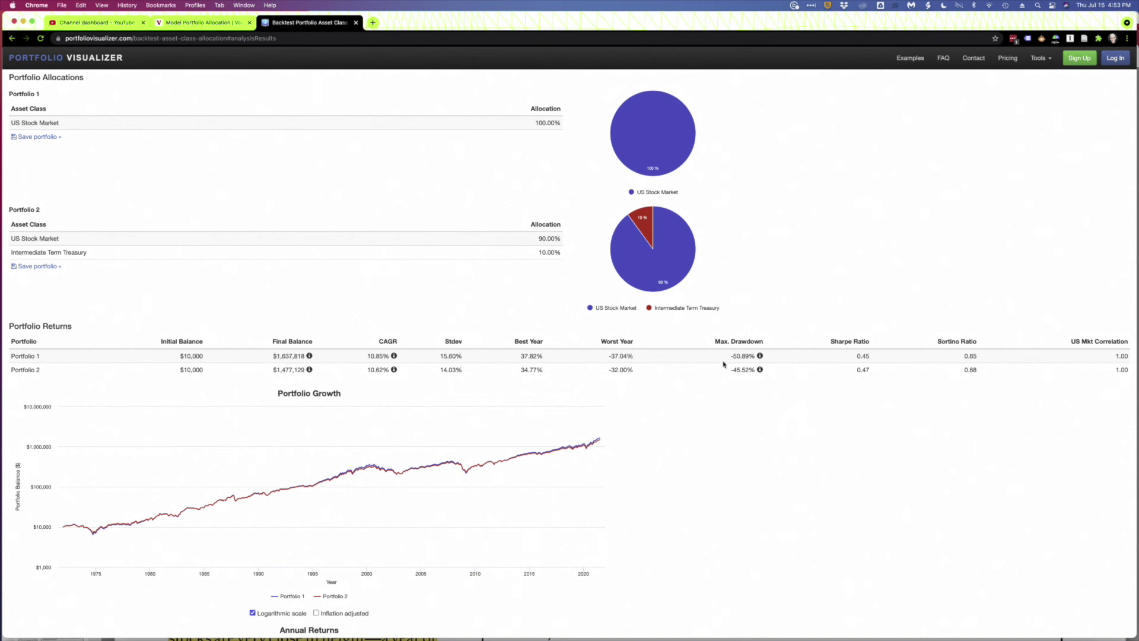
{"action": "mouse_move", "coordinate": [760, 356]}
{"action": "scroll", "coordinate": [685, 382], "scroll_direction": "up", "scroll_amount": 10}
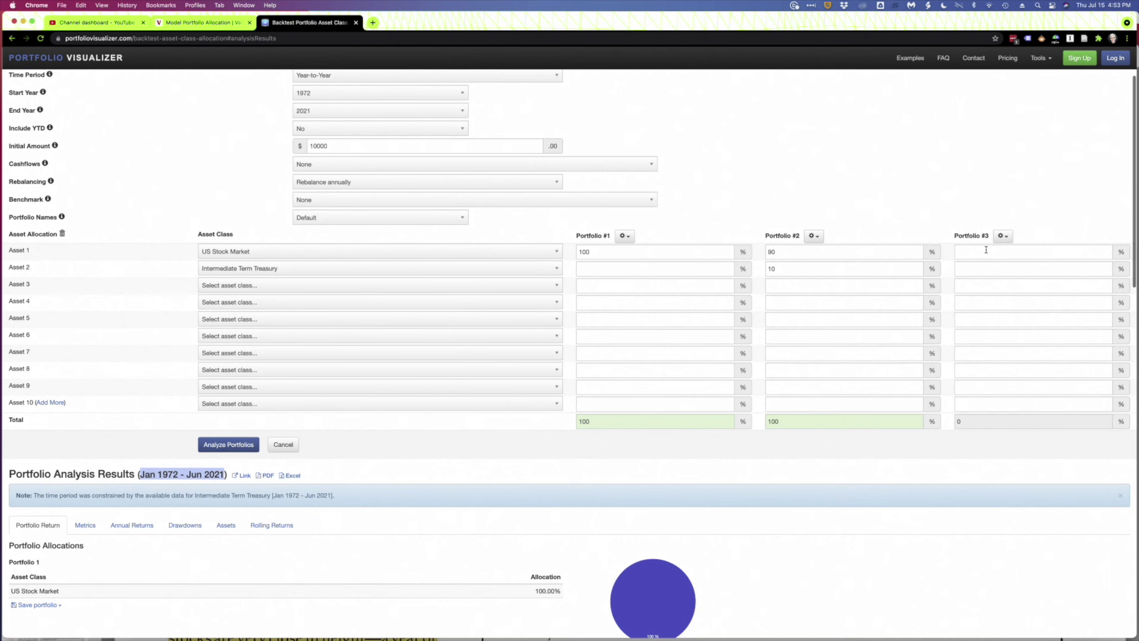
Step: Enter an 80/20 stock/treasury allocation for Portfolio 3 and run the backtest
{"action": "left_click", "coordinate": [985, 250]}
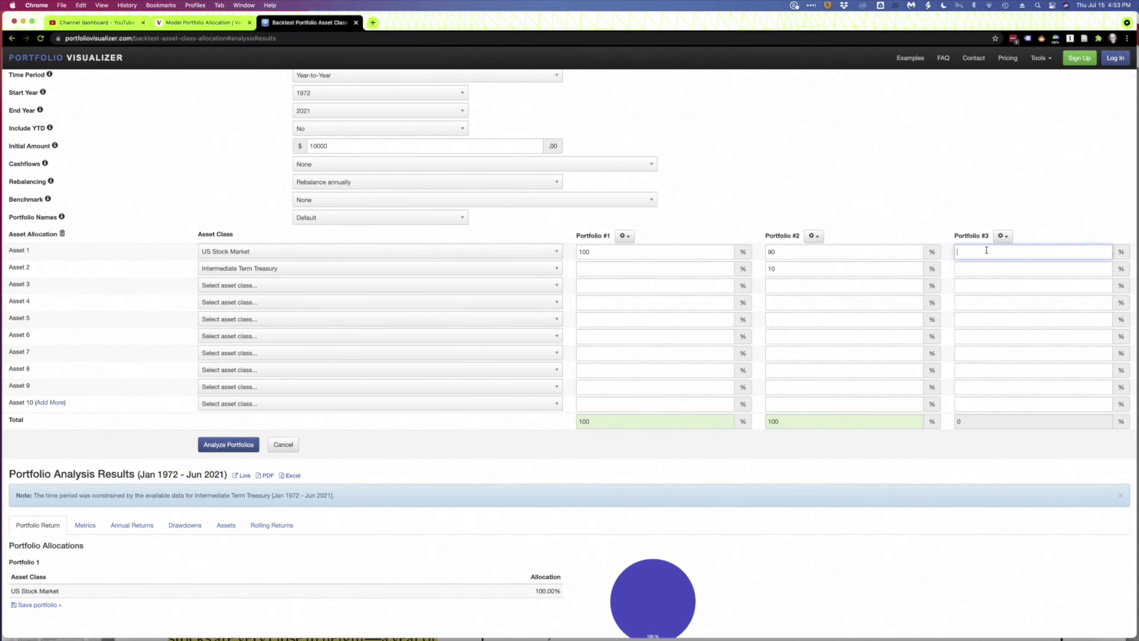
{"action": "type", "text": "80"}
{"action": "left_click", "coordinate": [988, 266]}
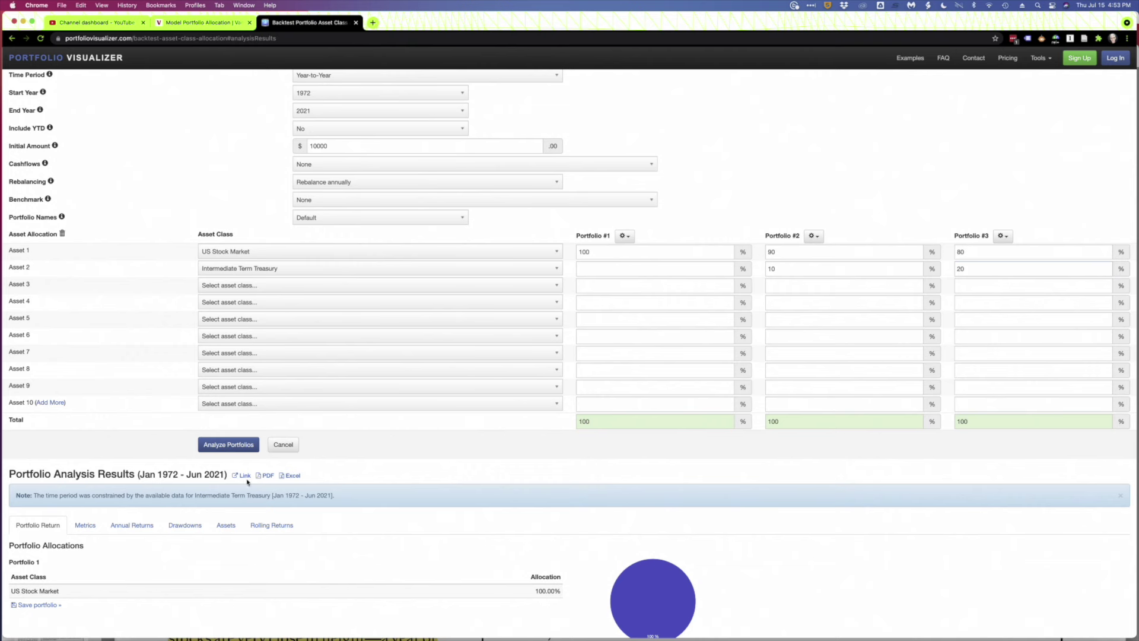
{"action": "left_click", "coordinate": [228, 445]}
Step: Compare the three final balances, with 80/20 ending at $1,307,195
{"action": "scroll", "coordinate": [358, 439], "scroll_direction": "down", "scroll_amount": 5}
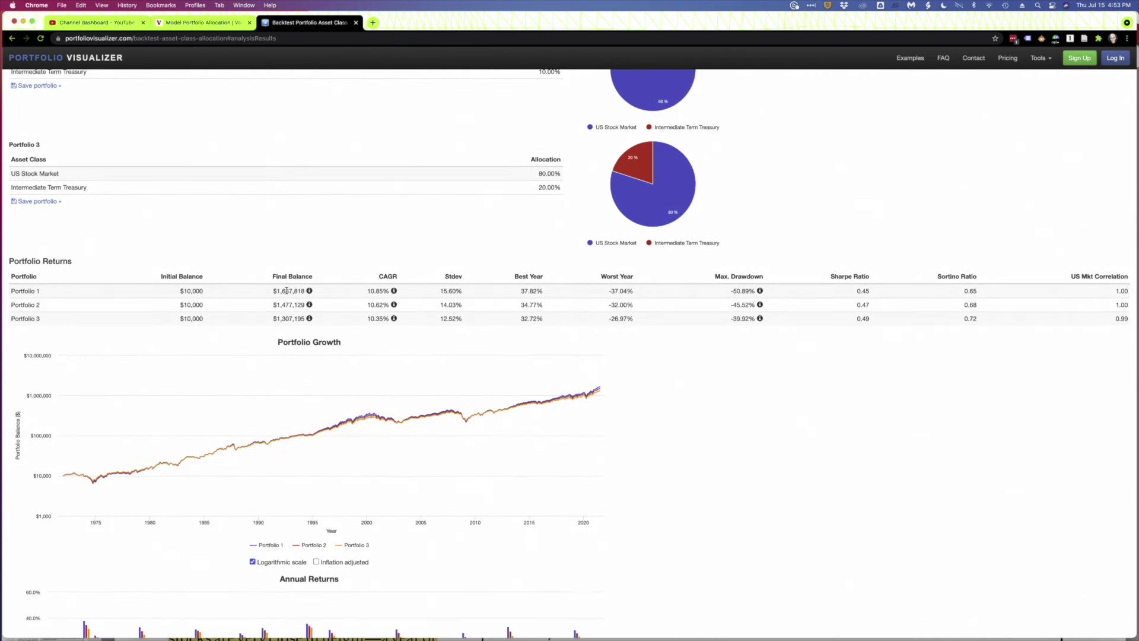
{"action": "scroll", "coordinate": [287, 285], "scroll_direction": "down", "scroll_amount": 1}
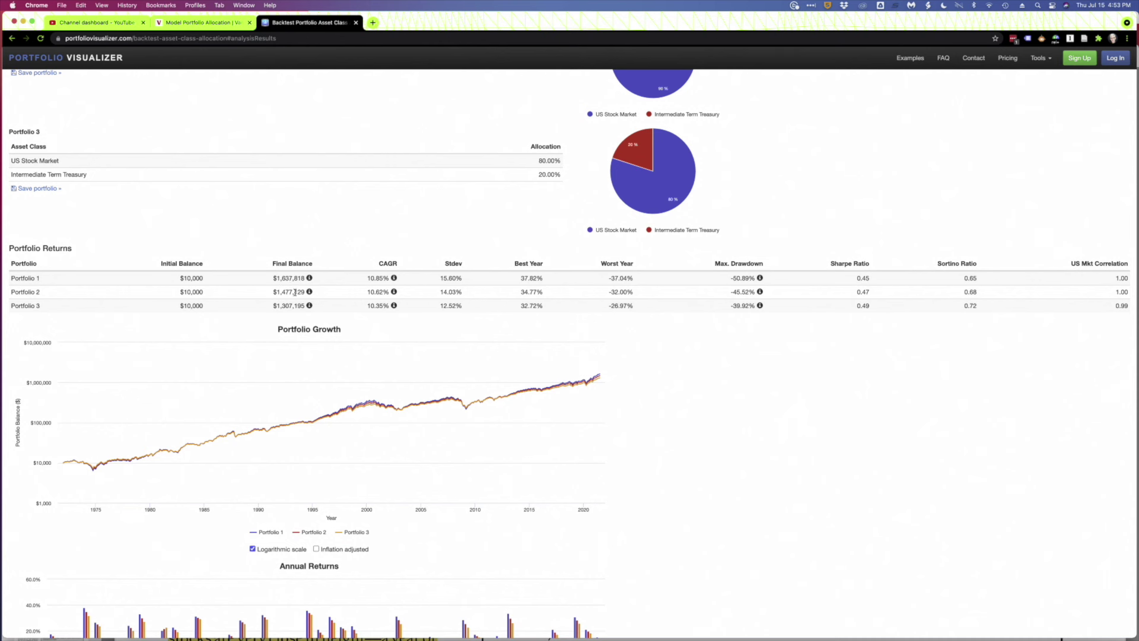
{"action": "double_click", "coordinate": [295, 292]}
{"action": "double_click", "coordinate": [295, 306]}
{"action": "mouse_move", "coordinate": [759, 306]}
{"action": "double_click", "coordinate": [284, 278]}
{"action": "double_click", "coordinate": [290, 305]}
{"action": "scroll", "coordinate": [803, 420], "scroll_direction": "up", "scroll_amount": 10}
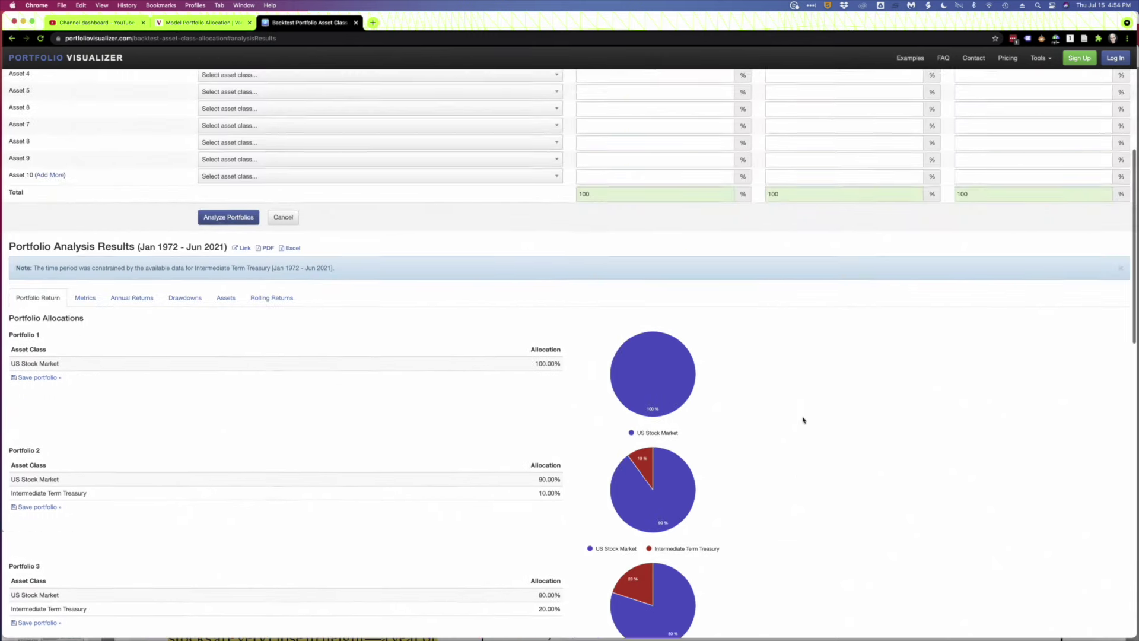
{"action": "scroll", "coordinate": [803, 420], "scroll_direction": "up", "scroll_amount": 7}
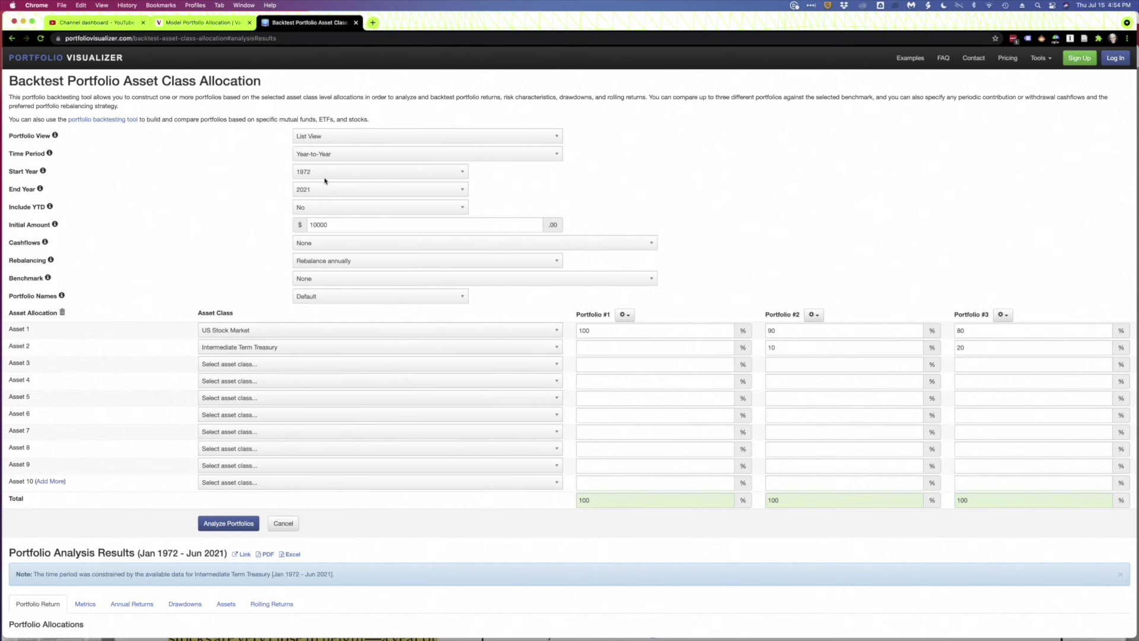
Step: Set the backtest period to 1999 through 2013 and rerun it
{"action": "left_click", "coordinate": [323, 175]}
{"action": "scroll", "coordinate": [350, 243], "scroll_direction": "down", "scroll_amount": 3}
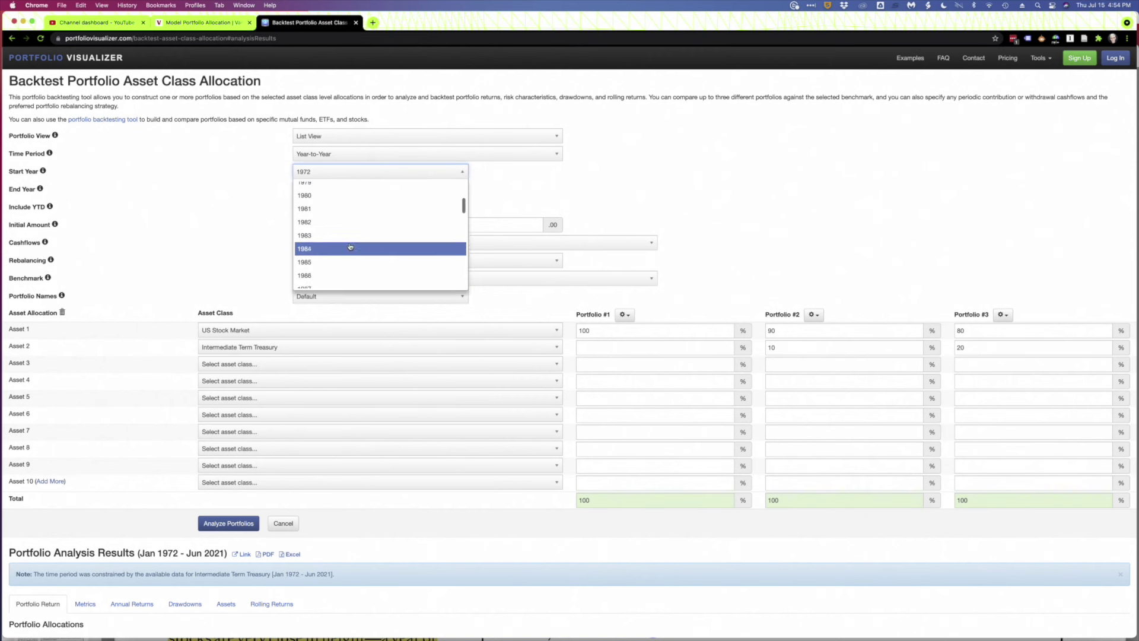
{"action": "scroll", "coordinate": [350, 246], "scroll_direction": "down", "scroll_amount": 3}
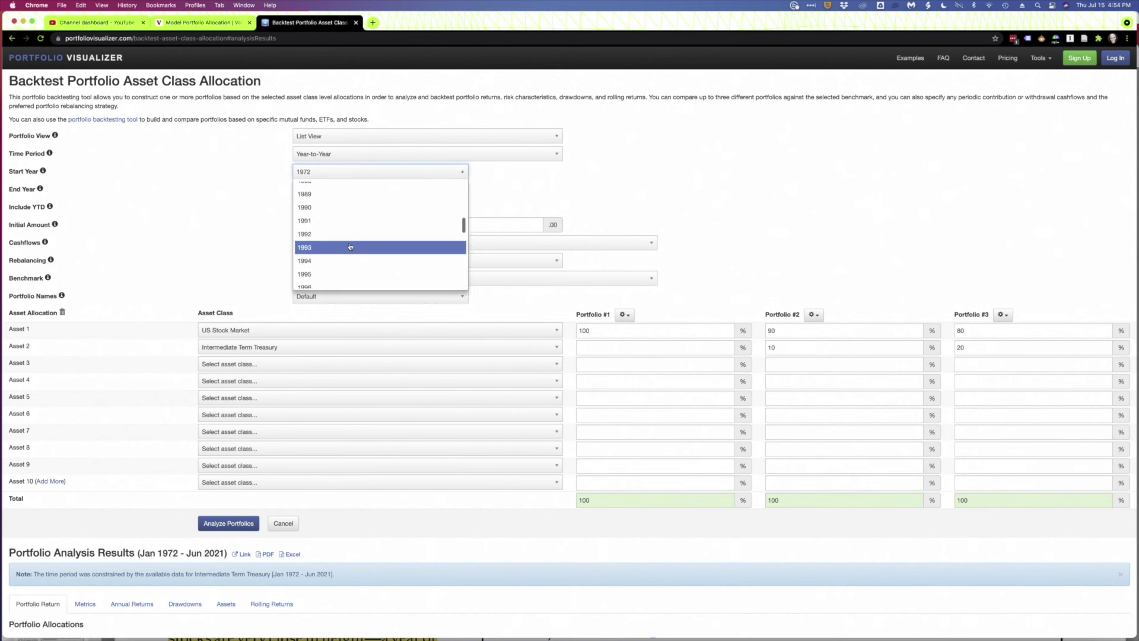
{"action": "scroll", "coordinate": [350, 247], "scroll_direction": "down", "scroll_amount": 3}
{"action": "left_click", "coordinate": [350, 255]}
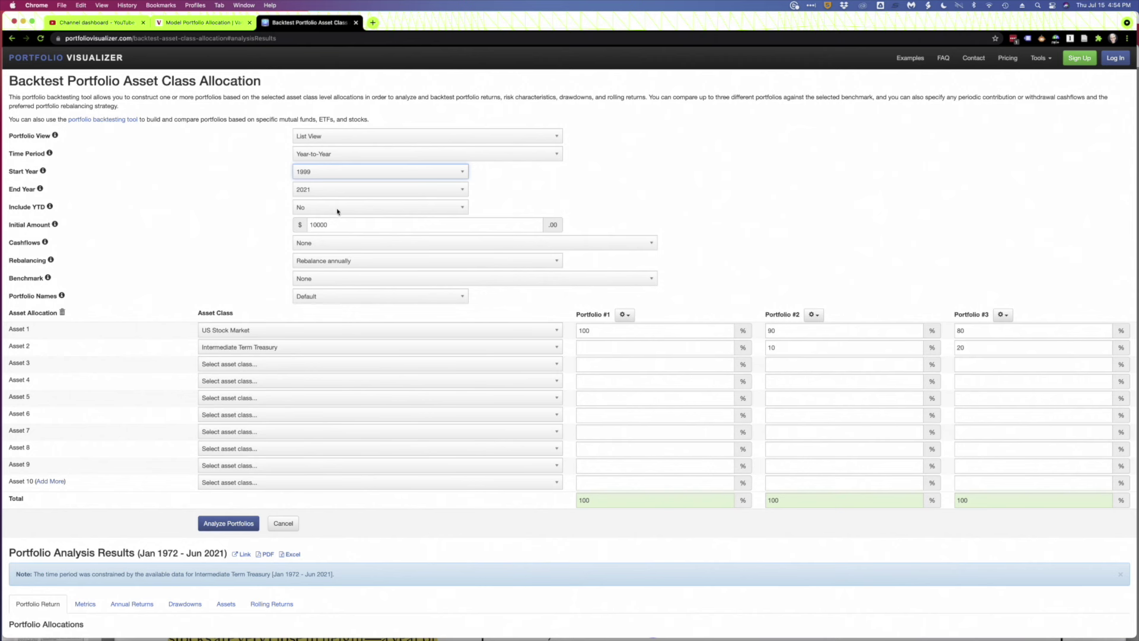
{"action": "left_click", "coordinate": [331, 189]}
{"action": "scroll", "coordinate": [353, 245], "scroll_direction": "up", "scroll_amount": 1}
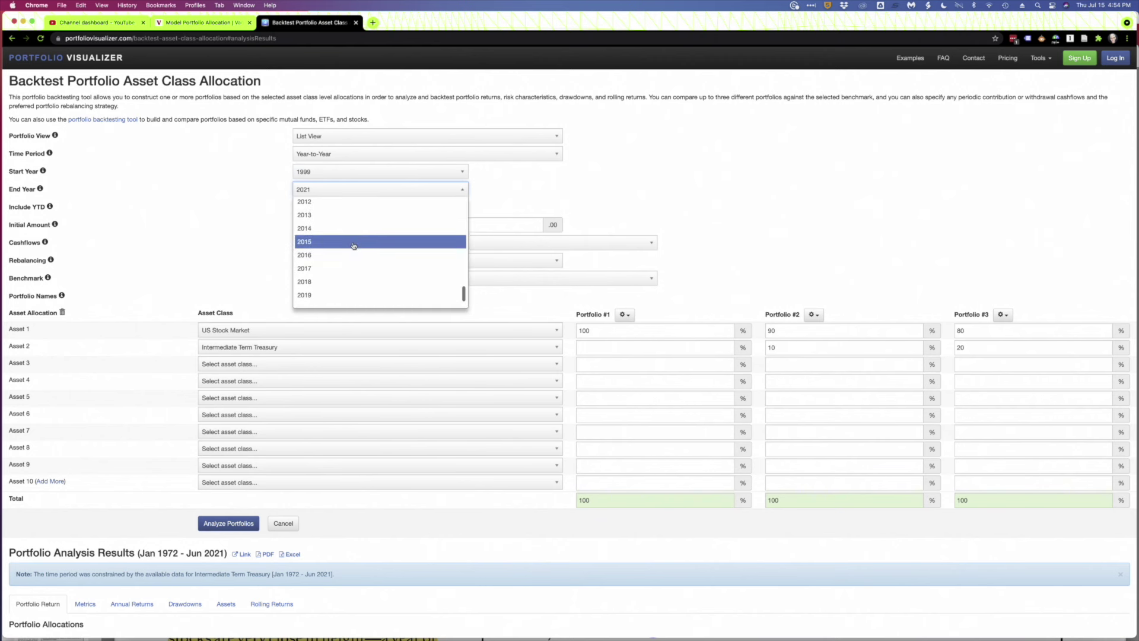
{"action": "left_click", "coordinate": [350, 216]}
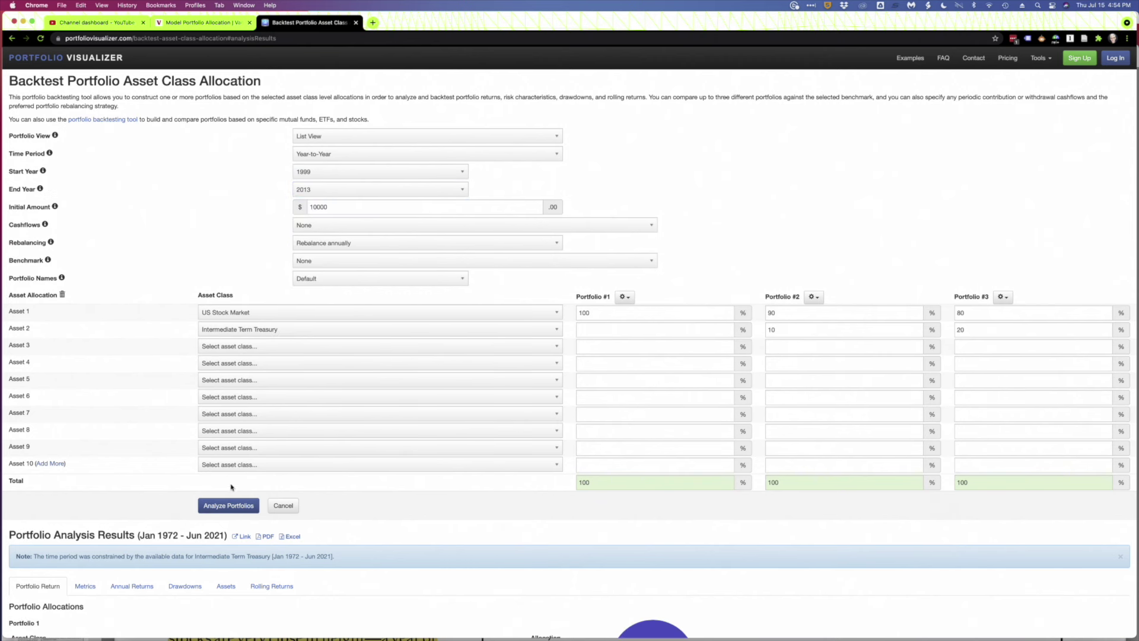
{"action": "left_click", "coordinate": [229, 504]}
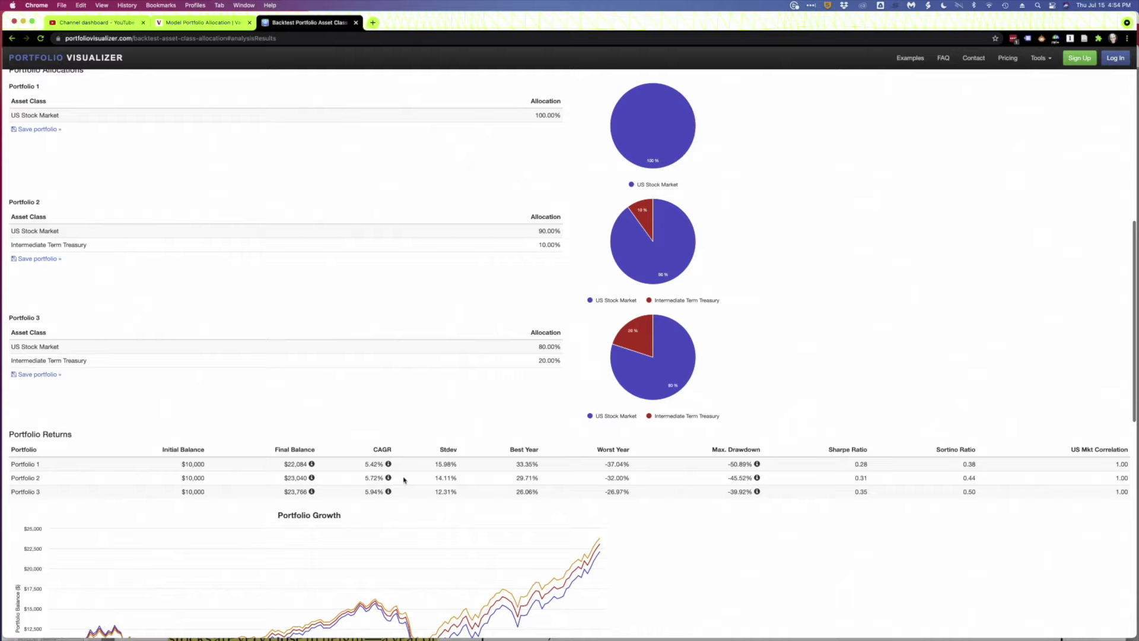
Step: Compare final balances of $22,084, $23,040 and $23,766 for portfolios 1, 2 and 3
{"action": "scroll", "coordinate": [403, 480], "scroll_direction": "down", "scroll_amount": 3}
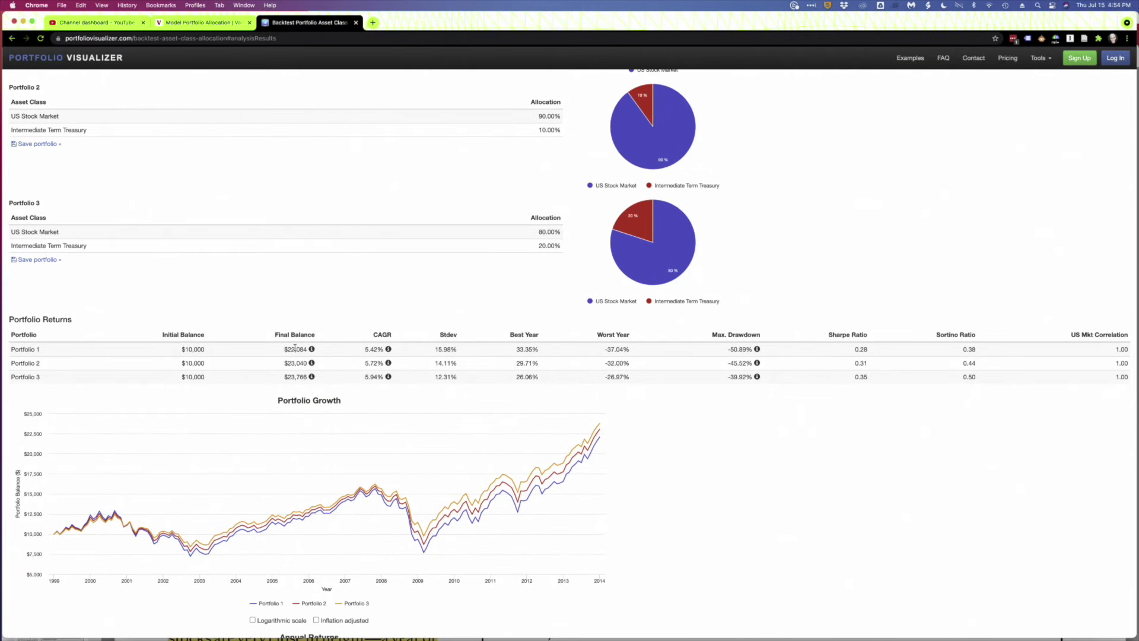
{"action": "double_click", "coordinate": [294, 349]}
{"action": "double_click", "coordinate": [295, 363]}
{"action": "double_click", "coordinate": [297, 376]}
{"action": "scroll", "coordinate": [799, 576], "scroll_direction": "down", "scroll_amount": 1}
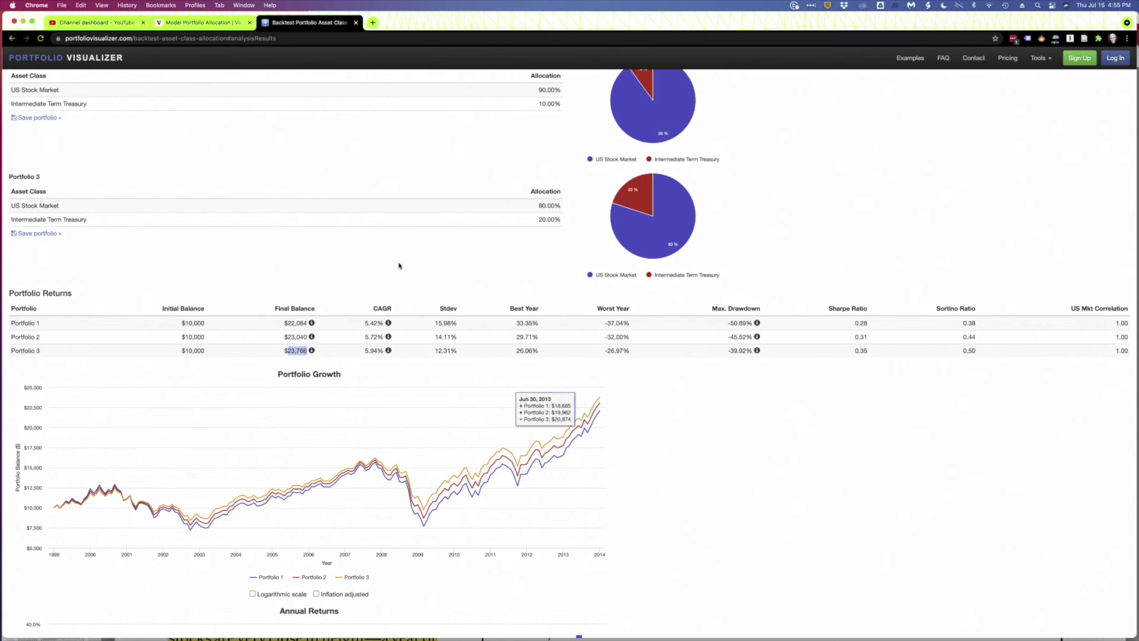
Step: Change the end year to 2019 and rerun the three-portfolio backtest
{"action": "scroll", "coordinate": [427, 280], "scroll_direction": "up", "scroll_amount": 10}
{"action": "scroll", "coordinate": [426, 280], "scroll_direction": "up", "scroll_amount": 3}
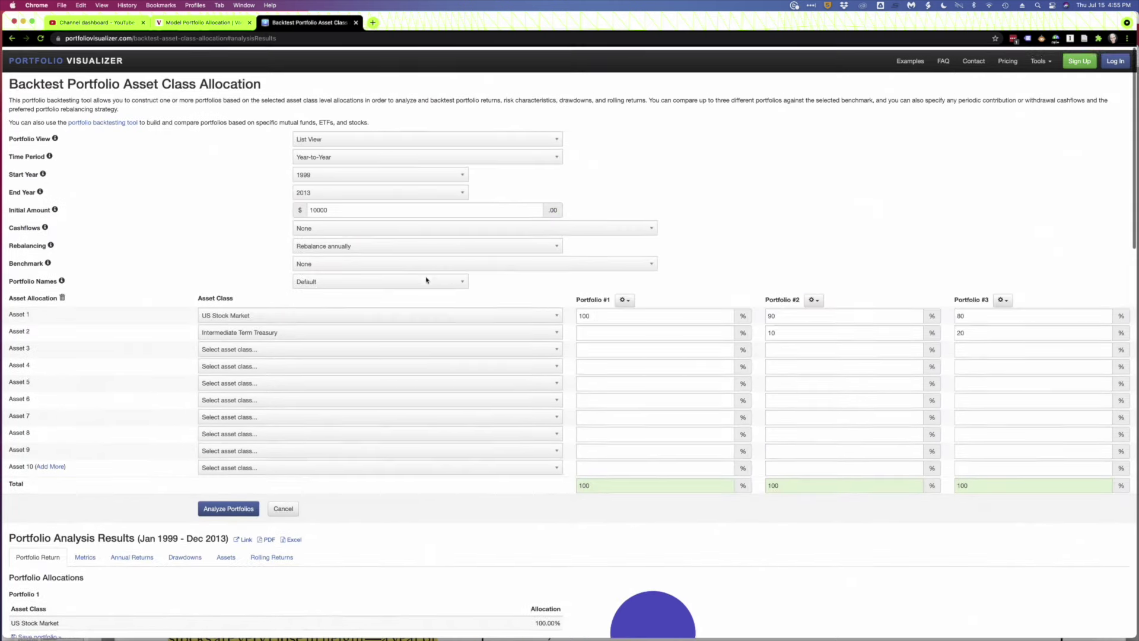
{"action": "left_click", "coordinate": [326, 191]}
{"action": "scroll", "coordinate": [326, 243], "scroll_direction": "down", "scroll_amount": 3}
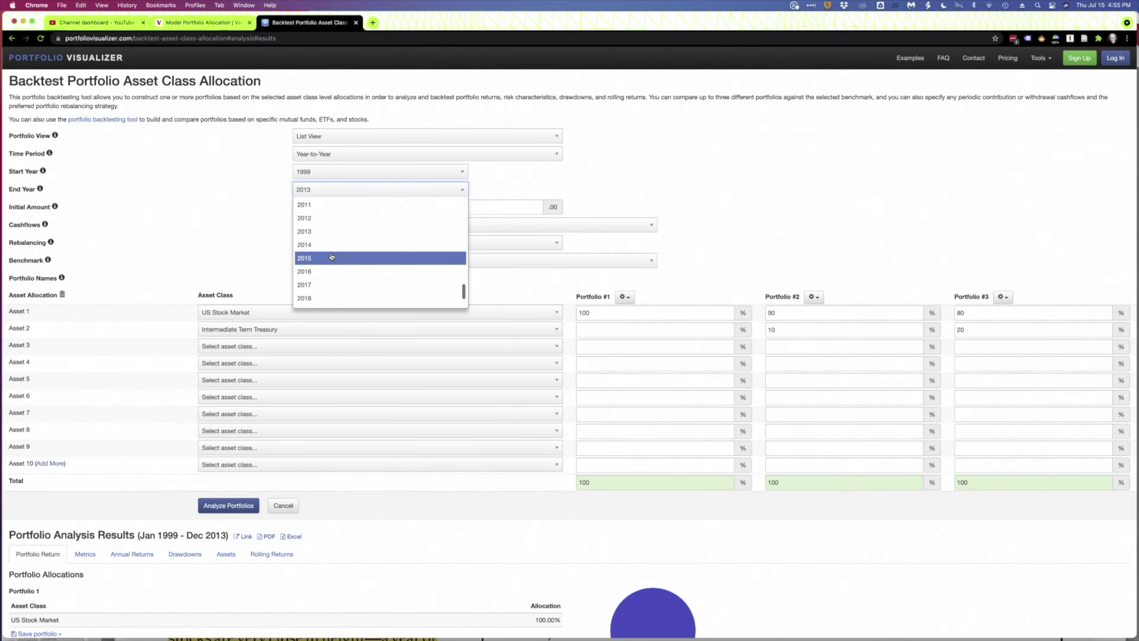
{"action": "left_click", "coordinate": [330, 289]}
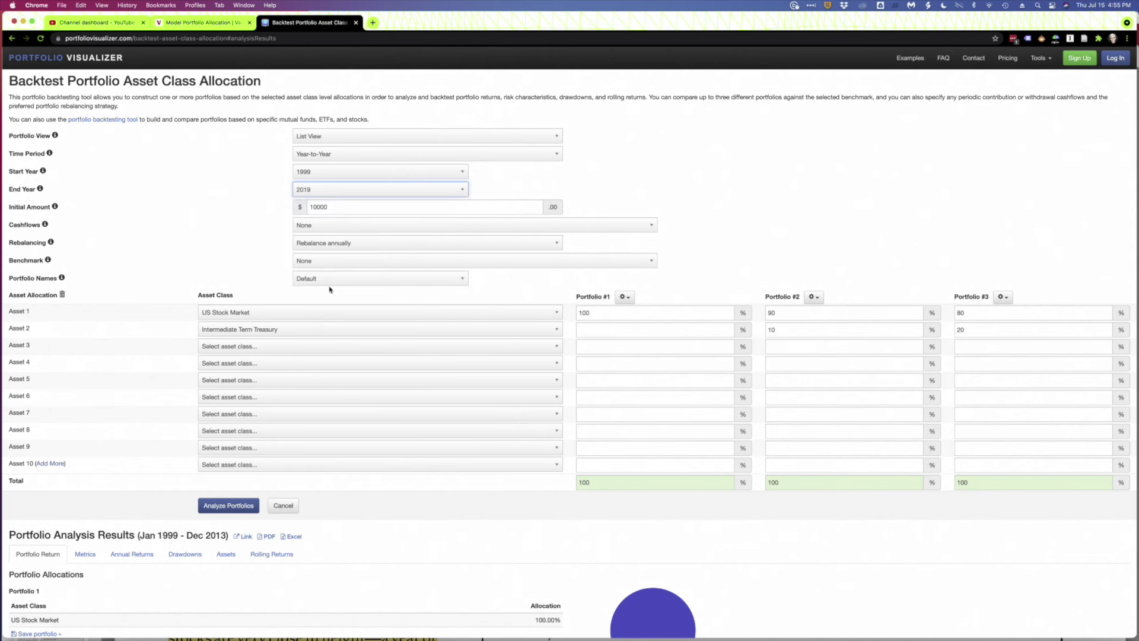
{"action": "left_click", "coordinate": [185, 210]}
{"action": "left_click", "coordinate": [224, 506]}
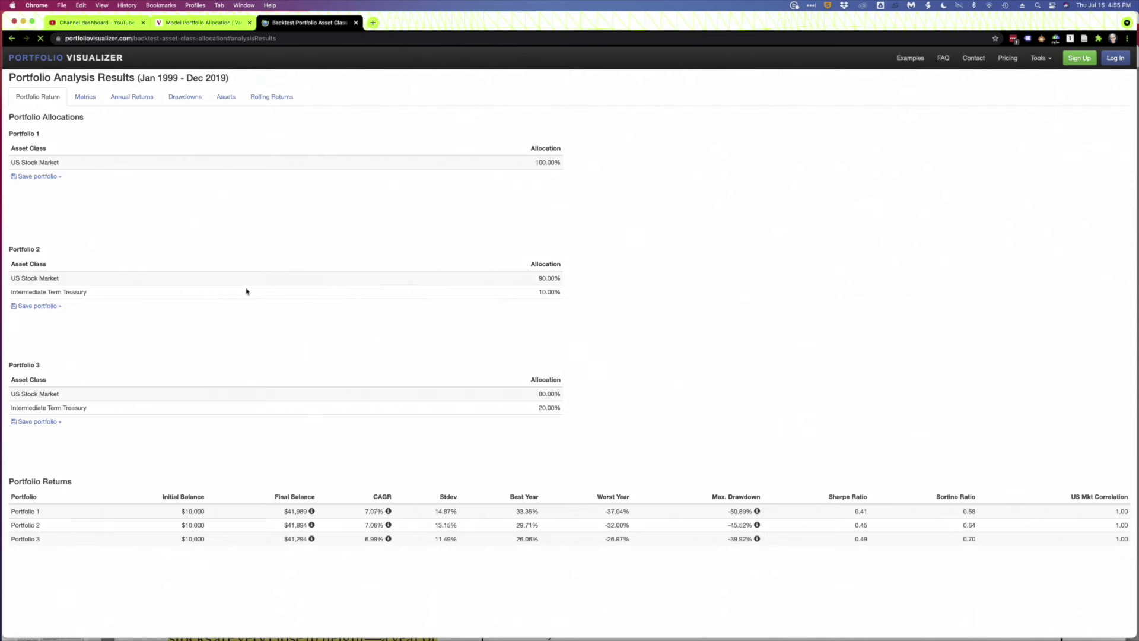
Step: Review the new results, with 100% stocks ending at $41,989
{"action": "scroll", "coordinate": [246, 297], "scroll_direction": "down", "scroll_amount": 4}
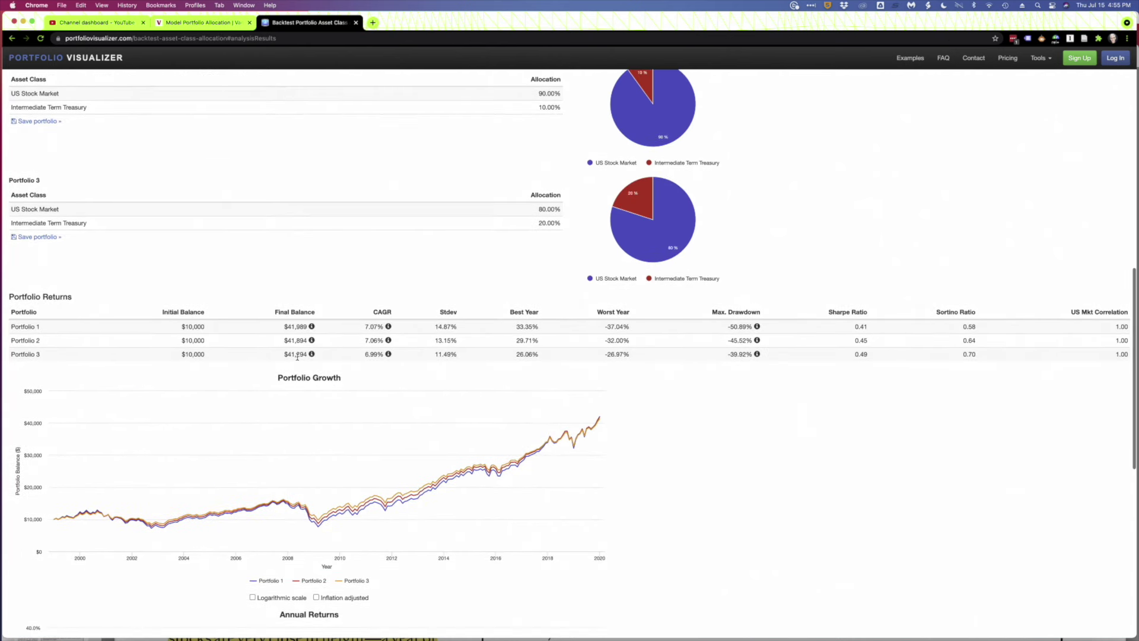
{"action": "double_click", "coordinate": [303, 326]}
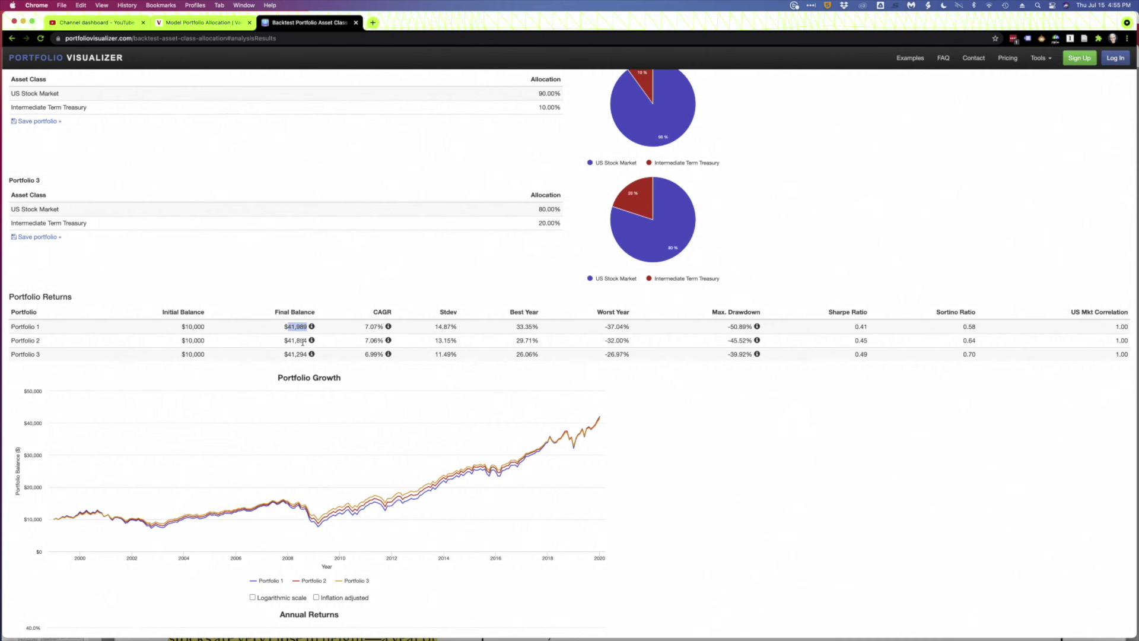
{"action": "scroll", "coordinate": [717, 548], "scroll_direction": "down", "scroll_amount": 1}
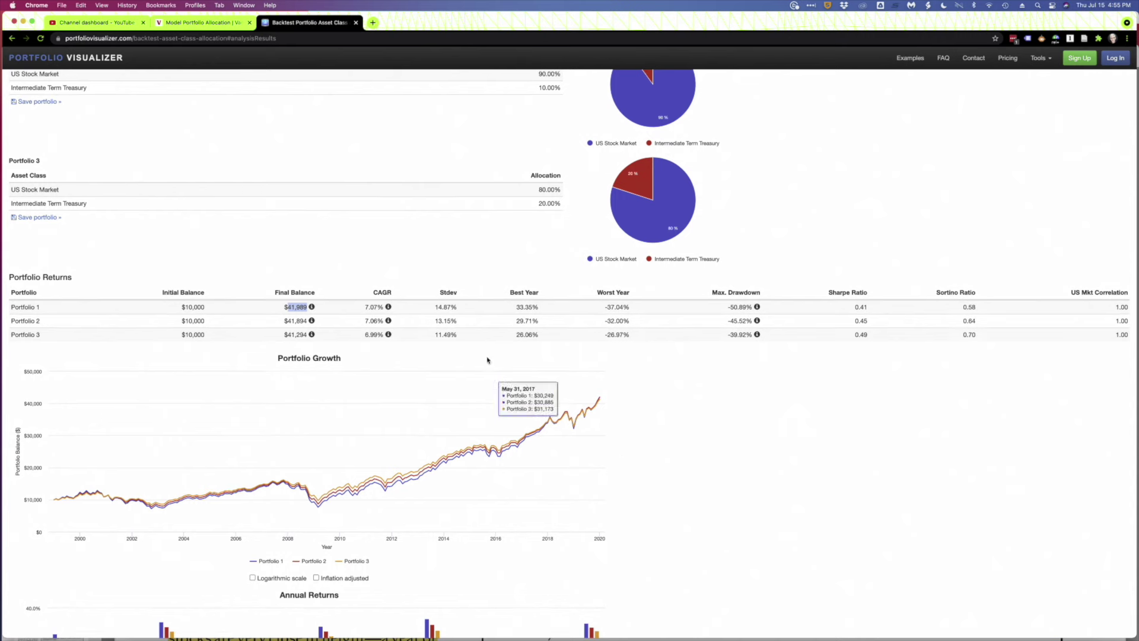
{"action": "scroll", "coordinate": [420, 330], "scroll_direction": "up", "scroll_amount": 6}
{"action": "scroll", "coordinate": [420, 330], "scroll_direction": "up", "scroll_amount": 5}
{"action": "left_click", "coordinate": [328, 190]}
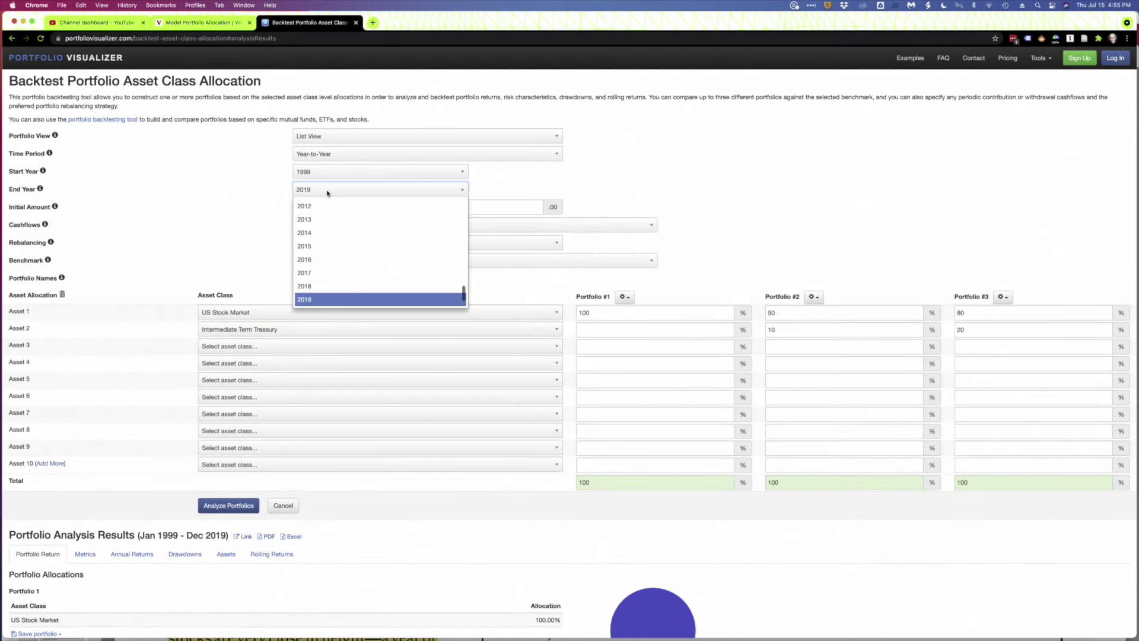
{"action": "left_click", "coordinate": [334, 287]}
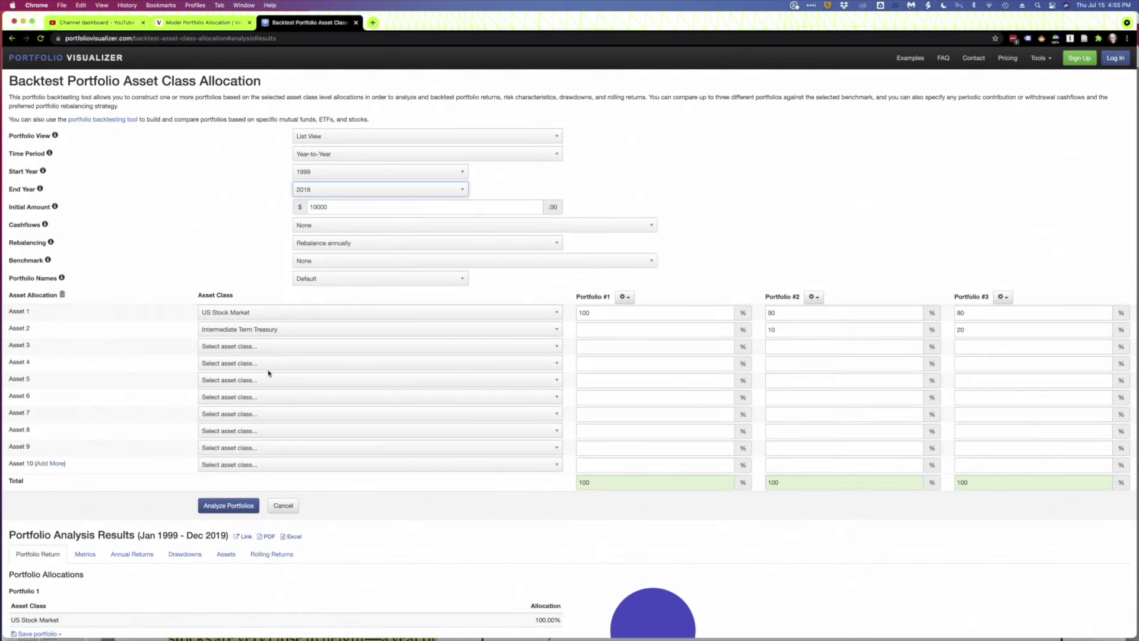
{"action": "left_click", "coordinate": [237, 505]}
{"action": "scroll", "coordinate": [208, 241], "scroll_direction": "down", "scroll_amount": 3}
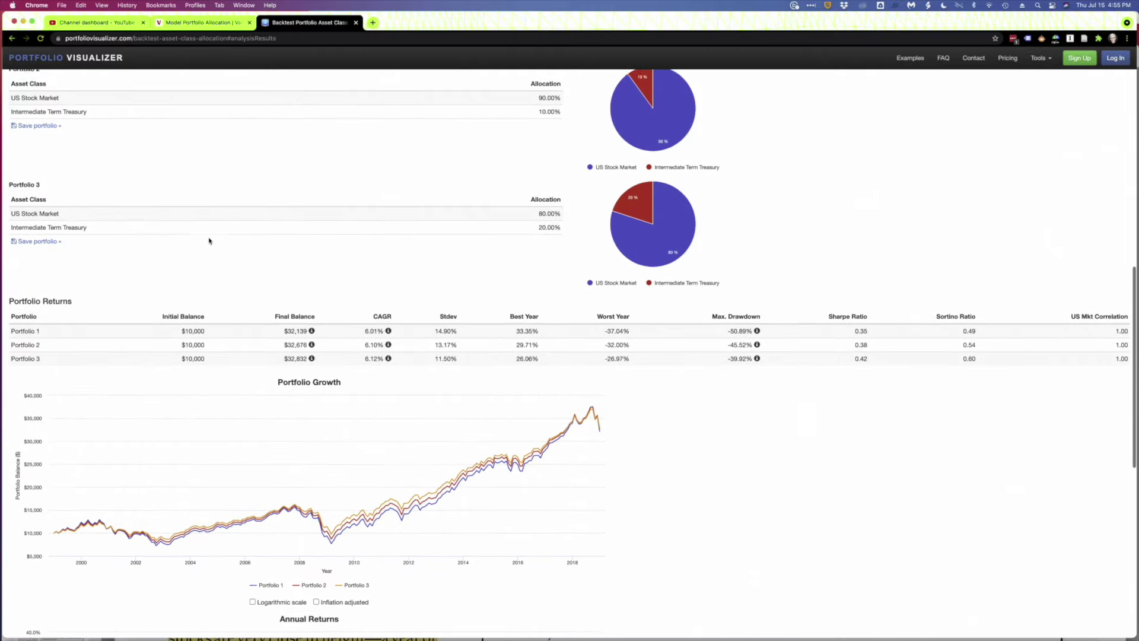
{"action": "scroll", "coordinate": [208, 240], "scroll_direction": "down", "scroll_amount": 2}
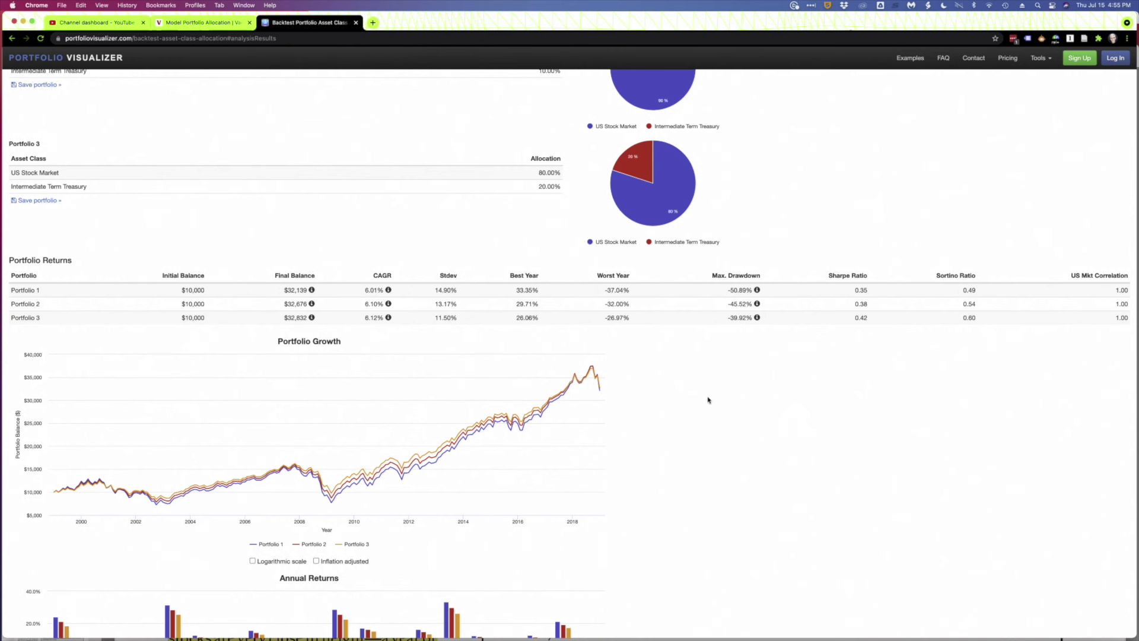
{"action": "double_click", "coordinate": [738, 318]}
{"action": "double_click", "coordinate": [740, 290]}
{"action": "scroll", "coordinate": [744, 468], "scroll_direction": "down", "scroll_amount": 2}
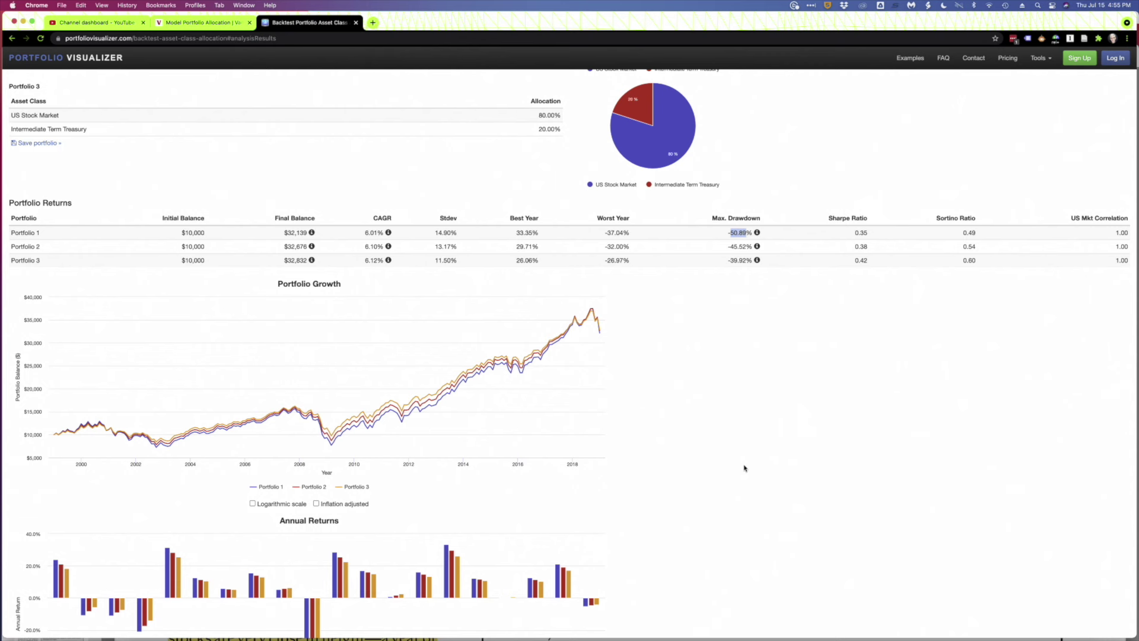
{"action": "scroll", "coordinate": [733, 478], "scroll_direction": "down", "scroll_amount": 1}
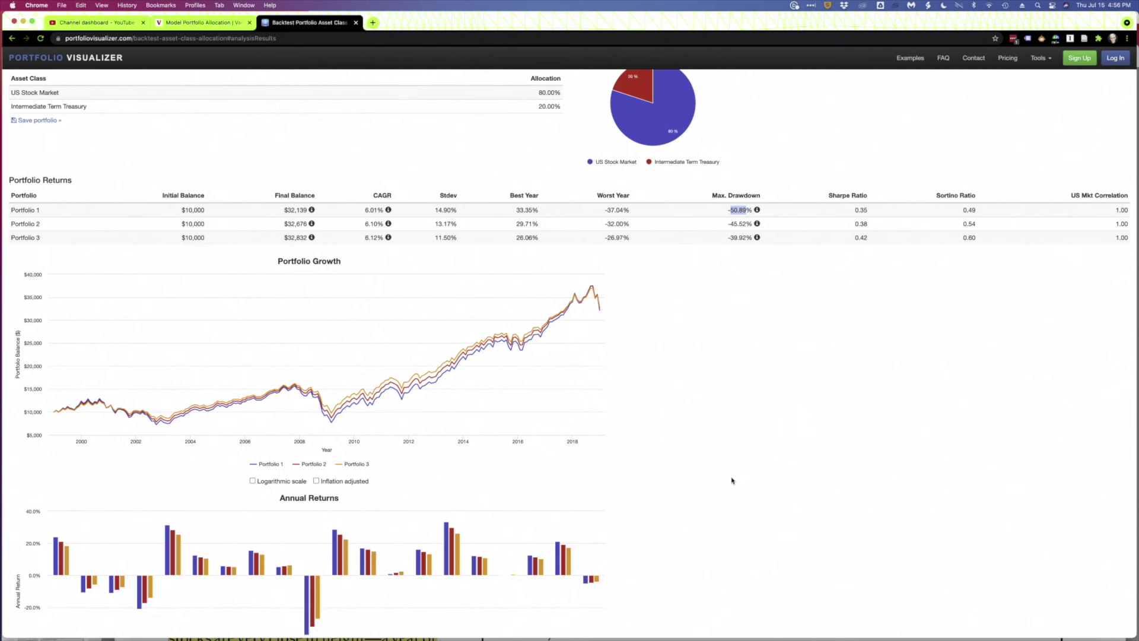
{"action": "scroll", "coordinate": [732, 481], "scroll_direction": "up", "scroll_amount": 1}
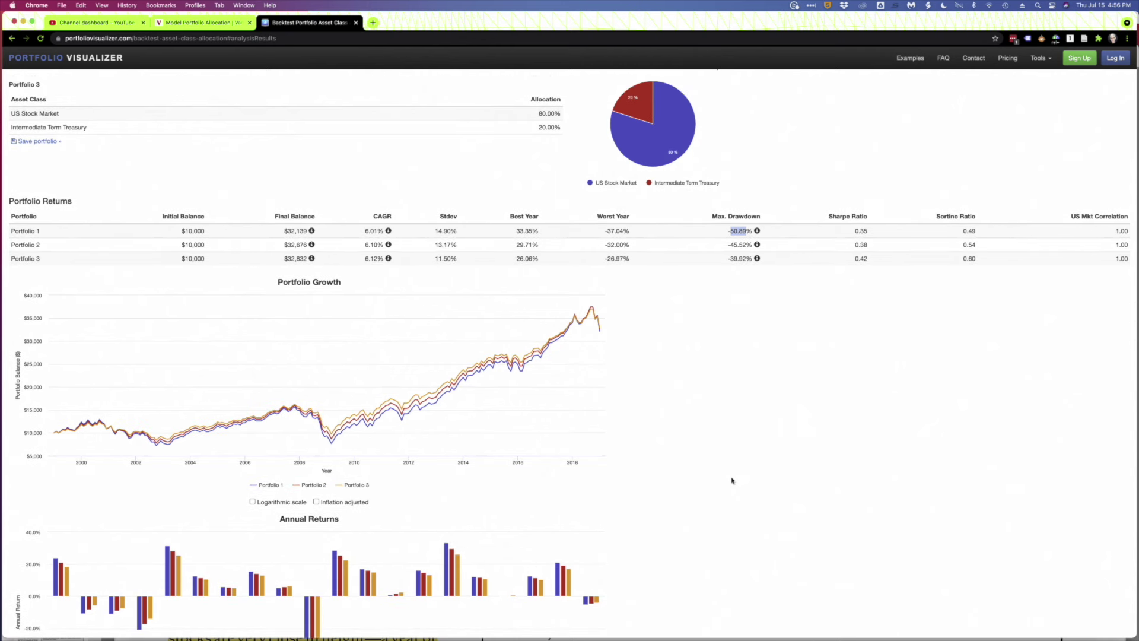
{"action": "scroll", "coordinate": [732, 480], "scroll_direction": "down", "scroll_amount": 1}
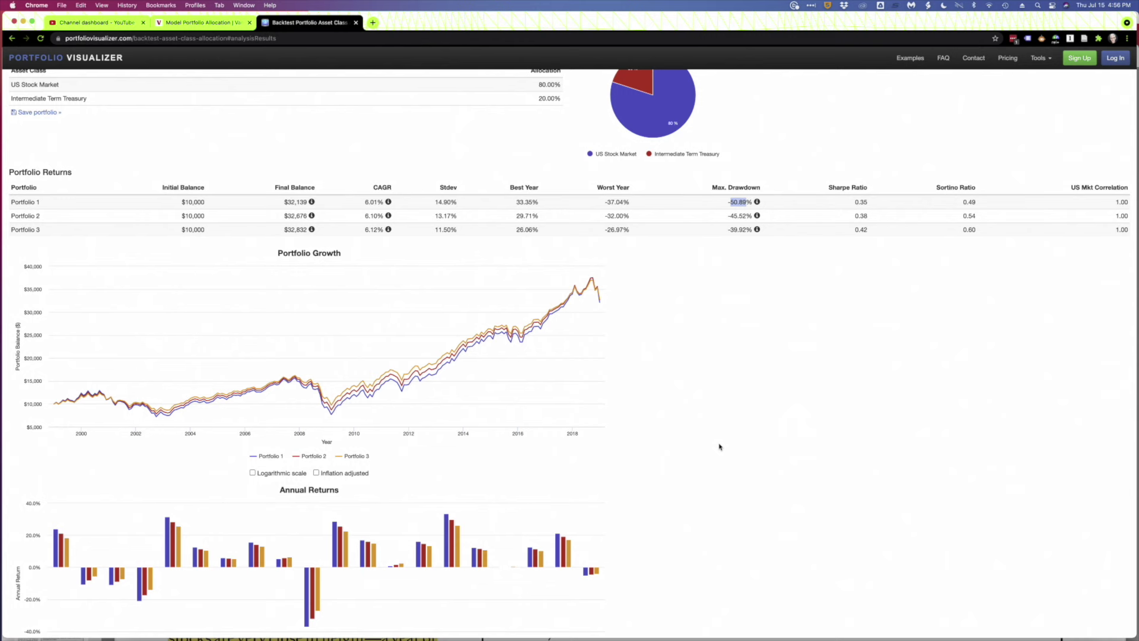
{"action": "scroll", "coordinate": [720, 446], "scroll_direction": "up", "scroll_amount": 15}
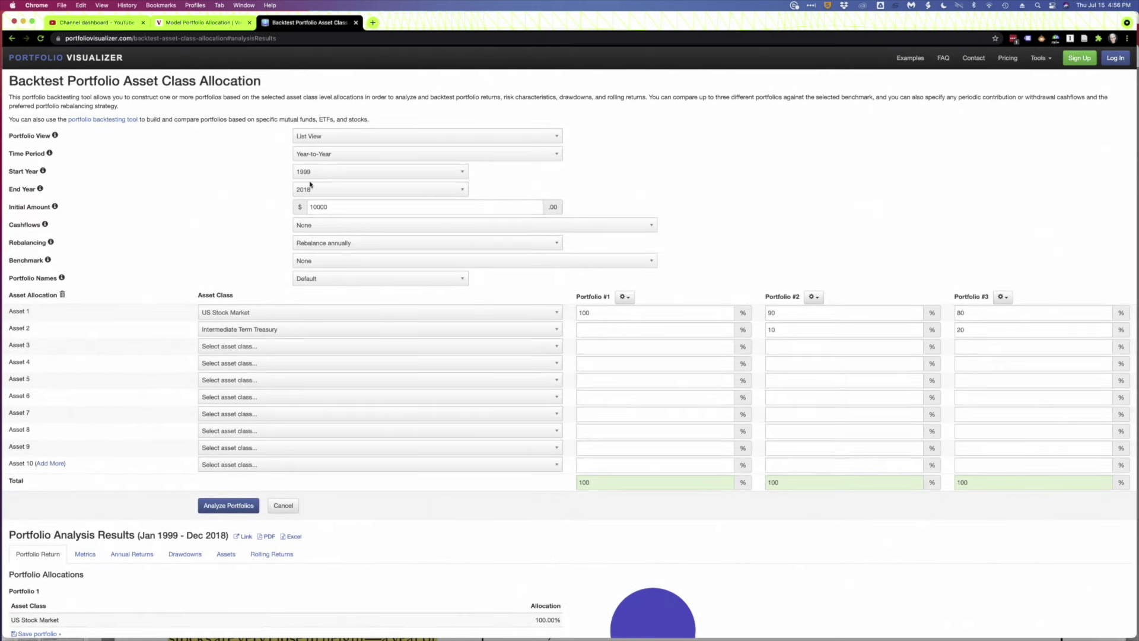
Step: Add a fixed $500 monthly, inflation-adjusted contribution on top of the $10,000 starting amount
{"action": "left_click", "coordinate": [354, 207]}
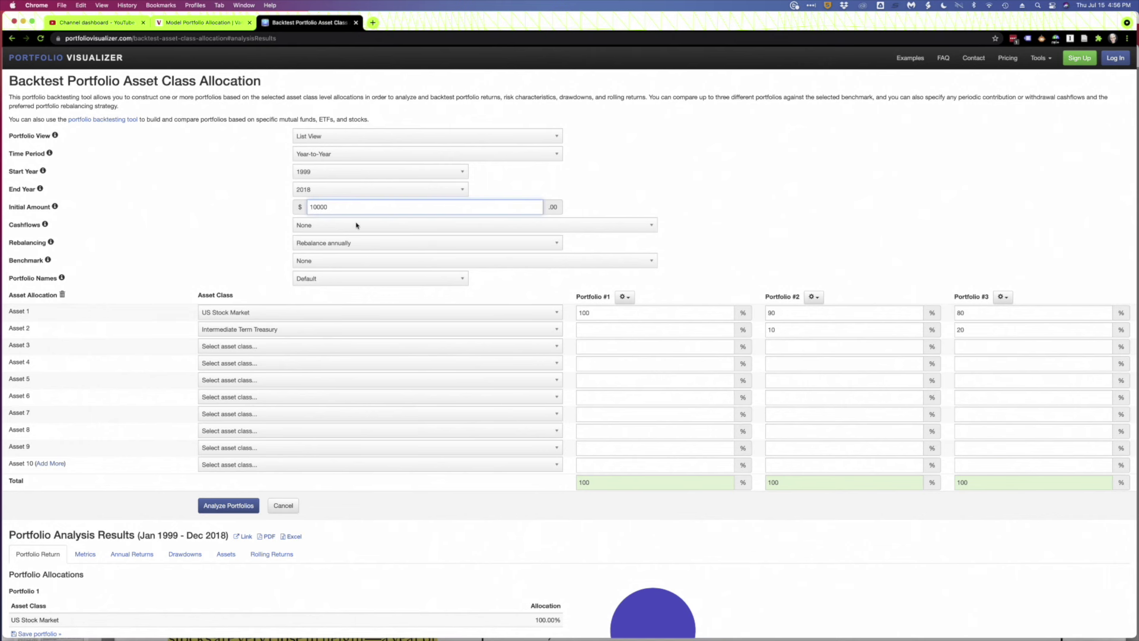
{"action": "left_click", "coordinate": [357, 228]}
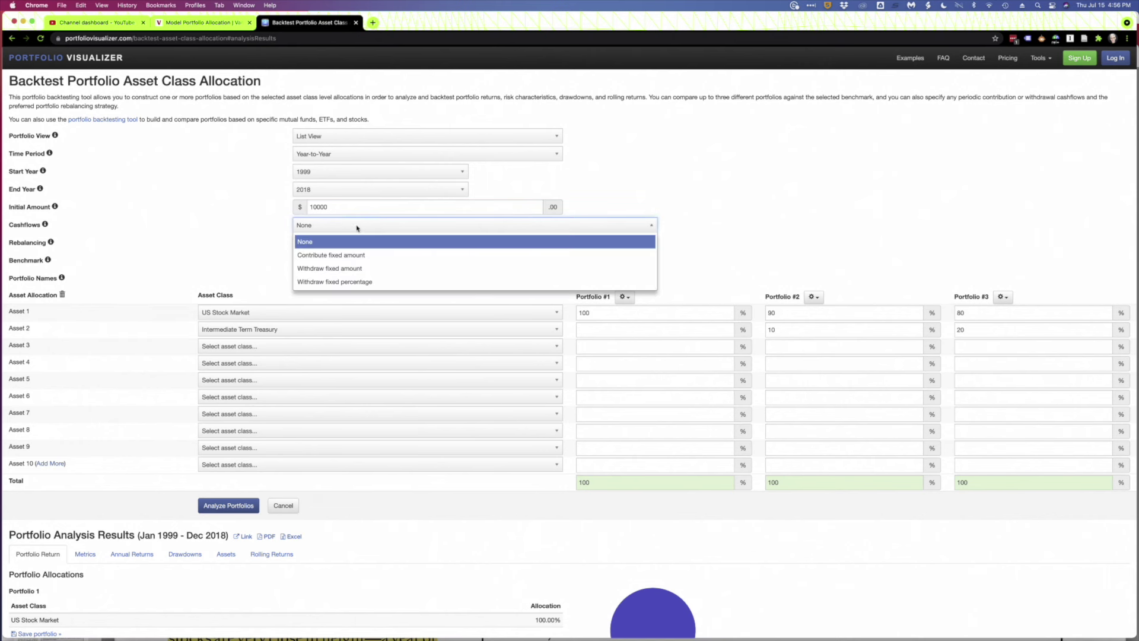
{"action": "left_click", "coordinate": [358, 255]}
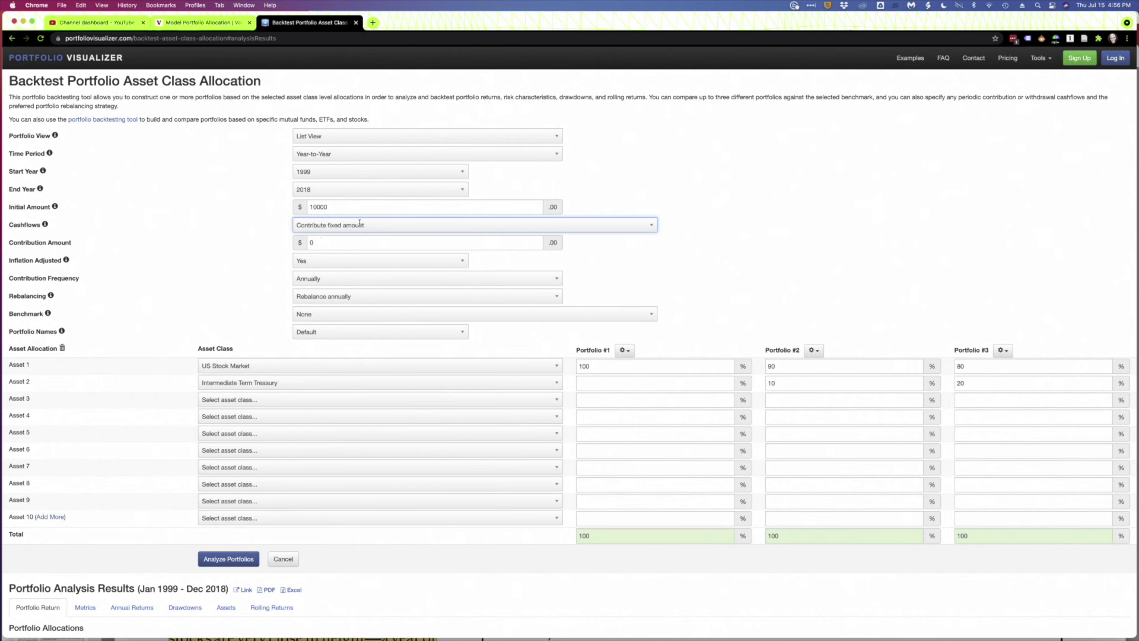
{"action": "left_click", "coordinate": [357, 241]}
{"action": "key", "text": "BackSpace"}
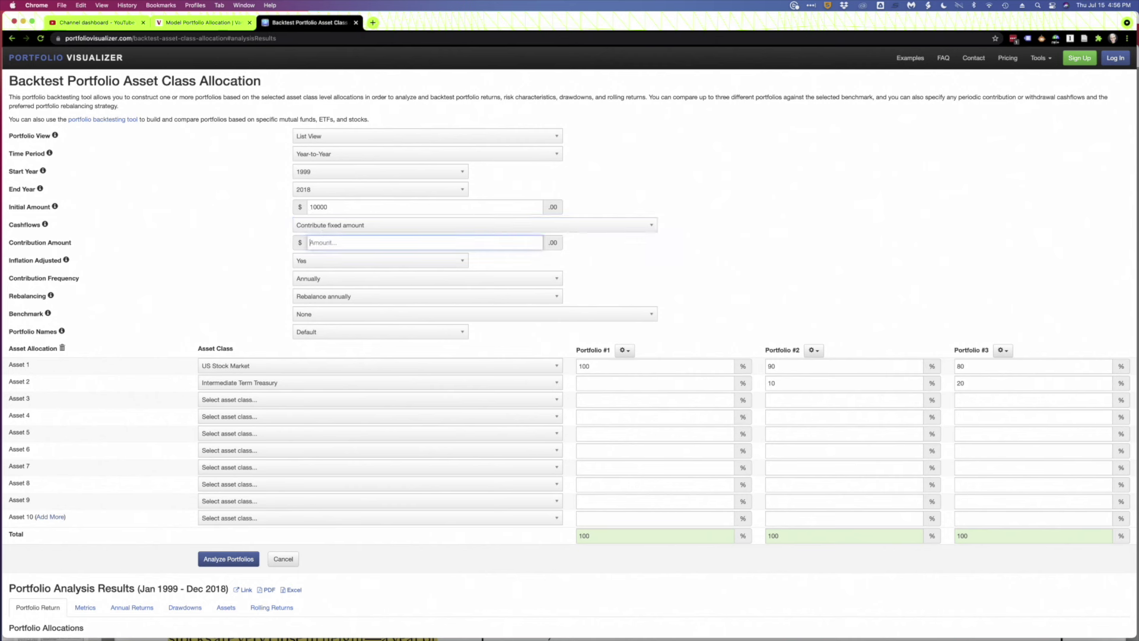
{"action": "type", "text": "500"}
{"action": "left_click", "coordinate": [326, 281]}
{"action": "left_click", "coordinate": [319, 294]}
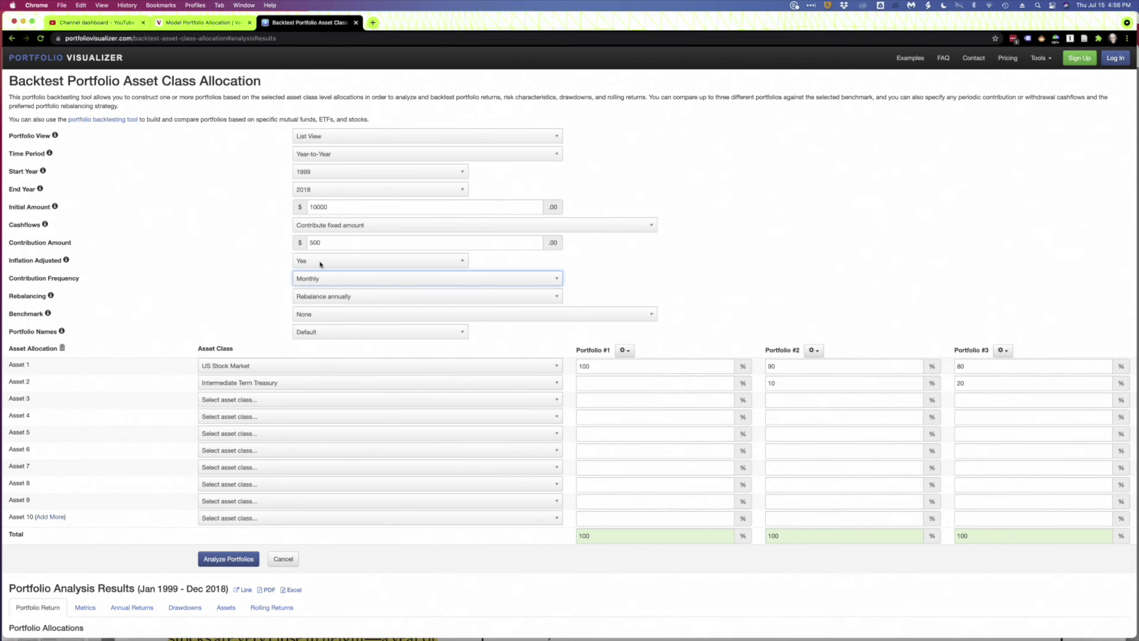
{"action": "left_click", "coordinate": [239, 261]}
{"action": "scroll", "coordinate": [239, 261], "scroll_direction": "down", "scroll_amount": 3}
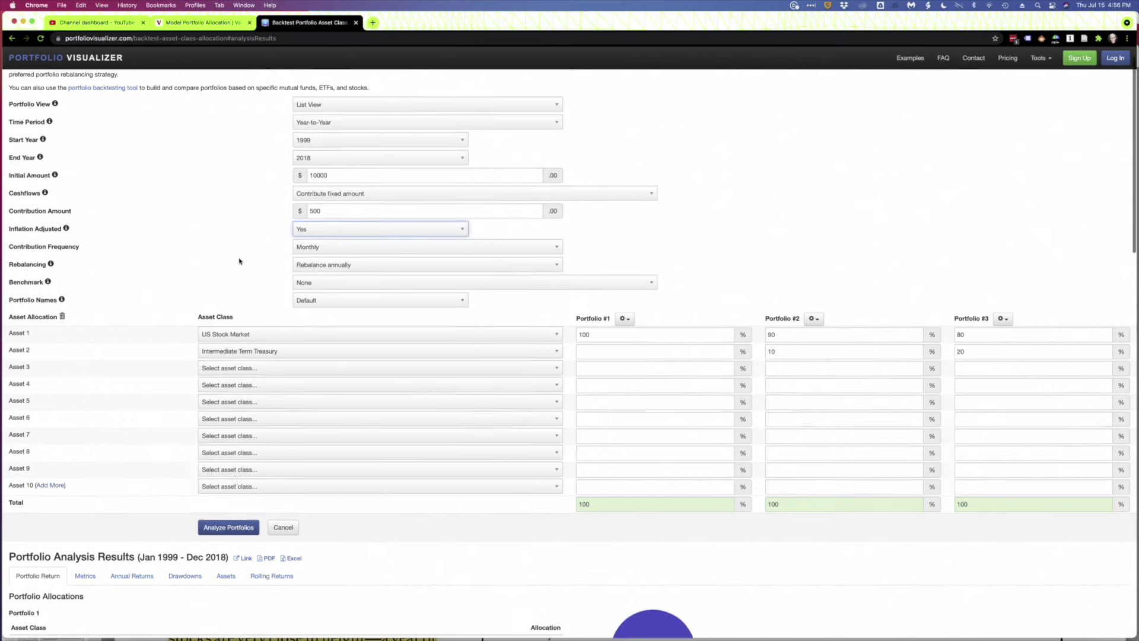
Step: Rerun the backtest with contributions and point out its Jan 1999 start date
{"action": "left_click", "coordinate": [243, 492]}
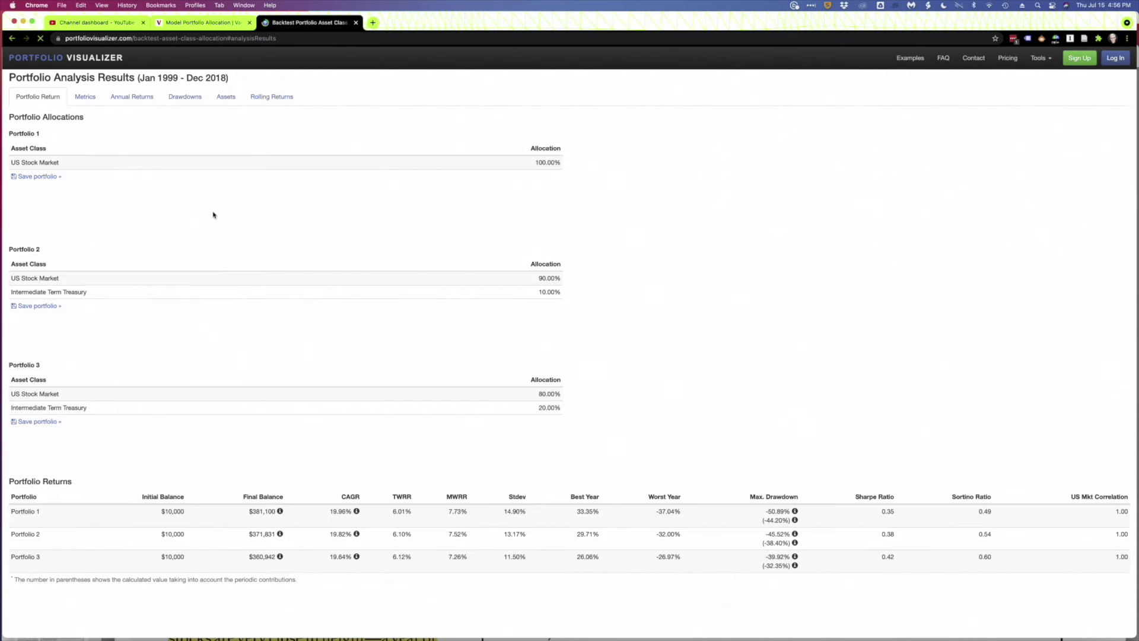
{"action": "scroll", "coordinate": [213, 214], "scroll_direction": "up", "scroll_amount": 5}
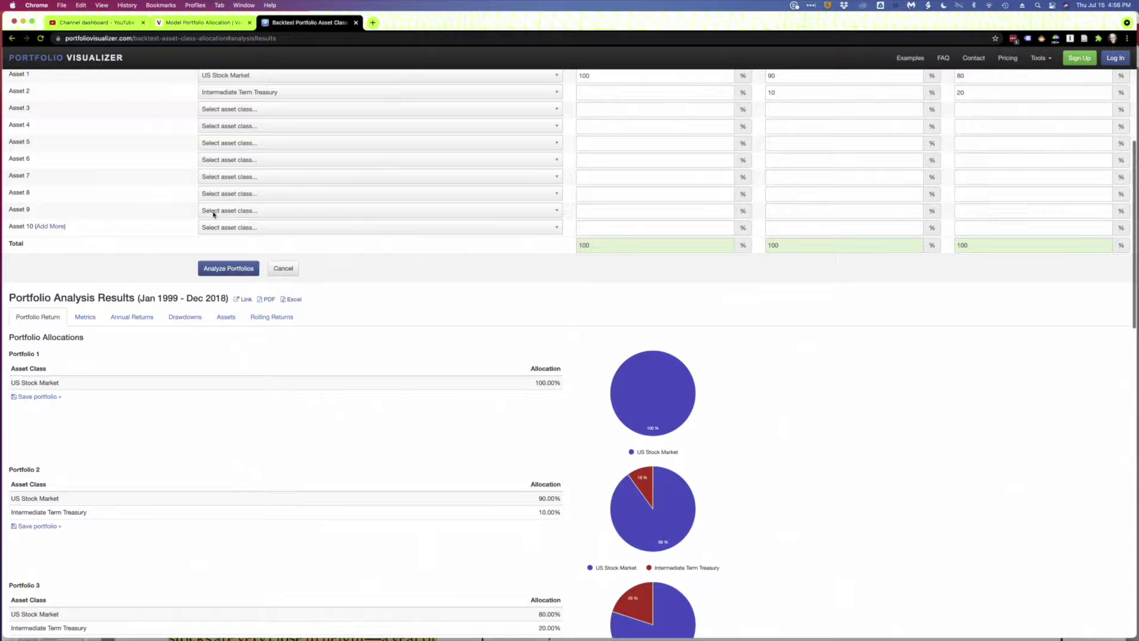
{"action": "scroll", "coordinate": [213, 215], "scroll_direction": "down", "scroll_amount": 2}
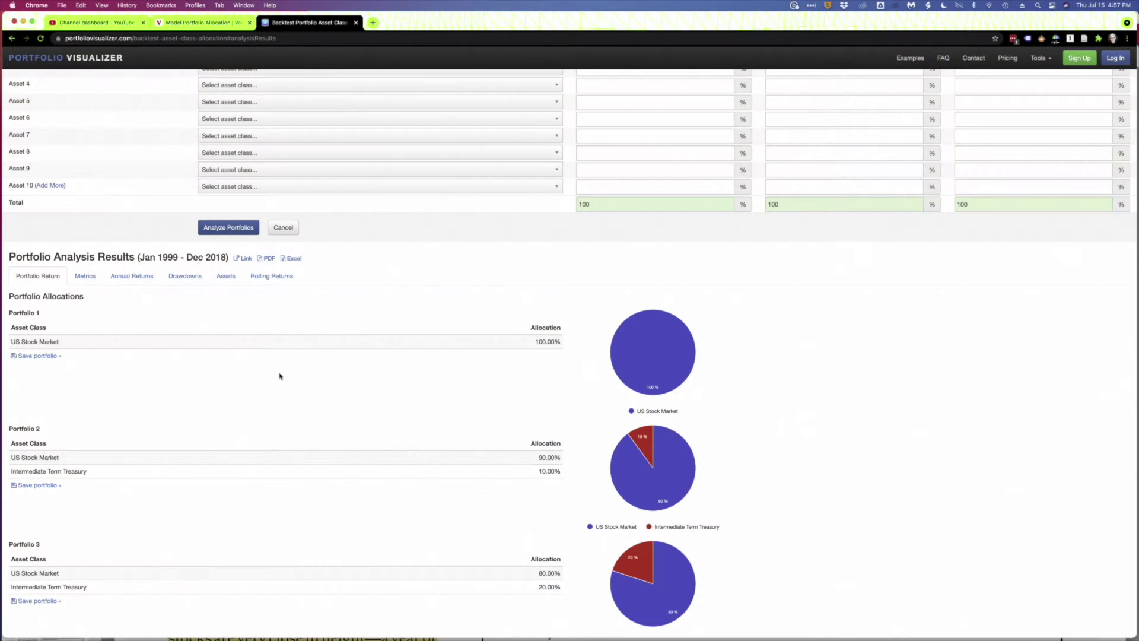
{"action": "scroll", "coordinate": [387, 357], "scroll_direction": "up", "scroll_amount": 10}
{"action": "scroll", "coordinate": [382, 380], "scroll_direction": "up", "scroll_amount": 1}
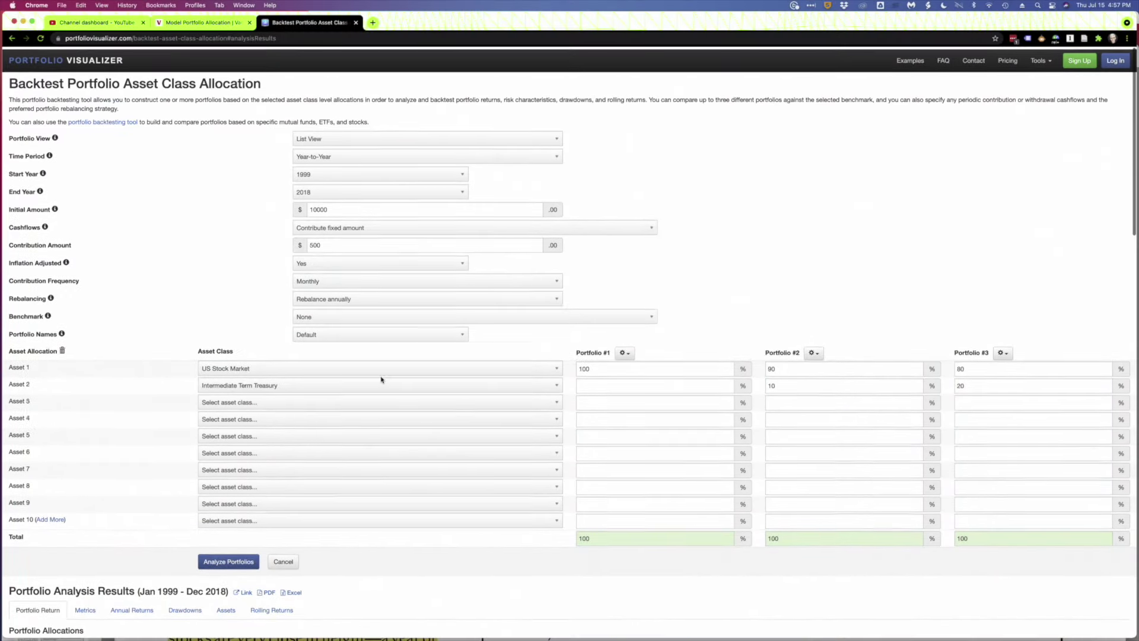
{"action": "scroll", "coordinate": [239, 203], "scroll_direction": "down", "scroll_amount": 5}
{"action": "scroll", "coordinate": [239, 205], "scroll_direction": "down", "scroll_amount": 2}
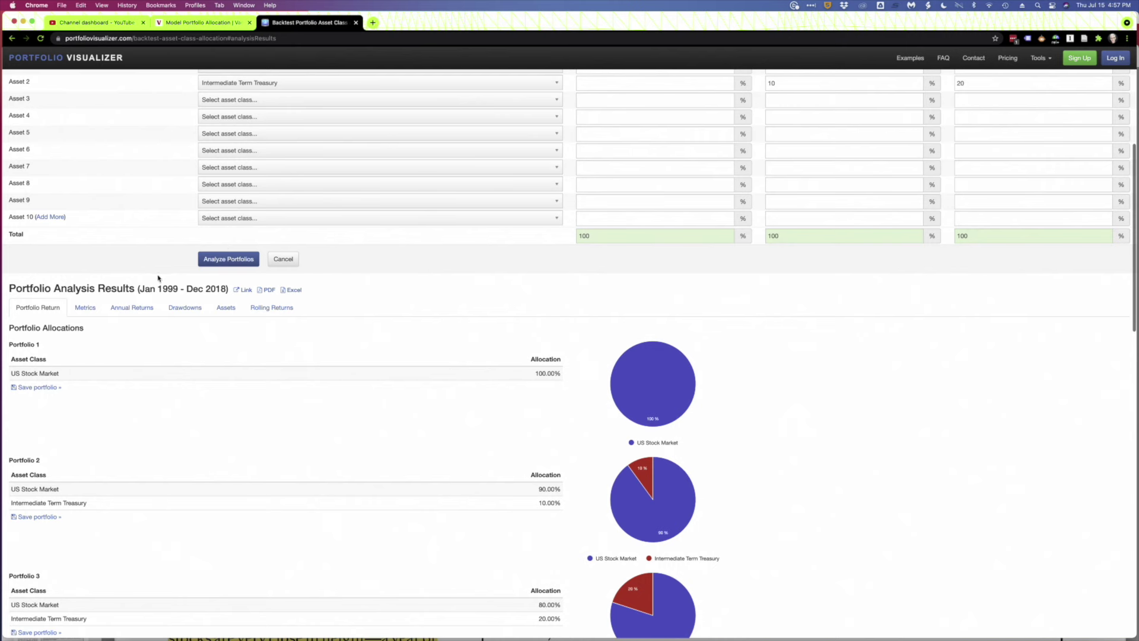
{"action": "double_click", "coordinate": [147, 289]}
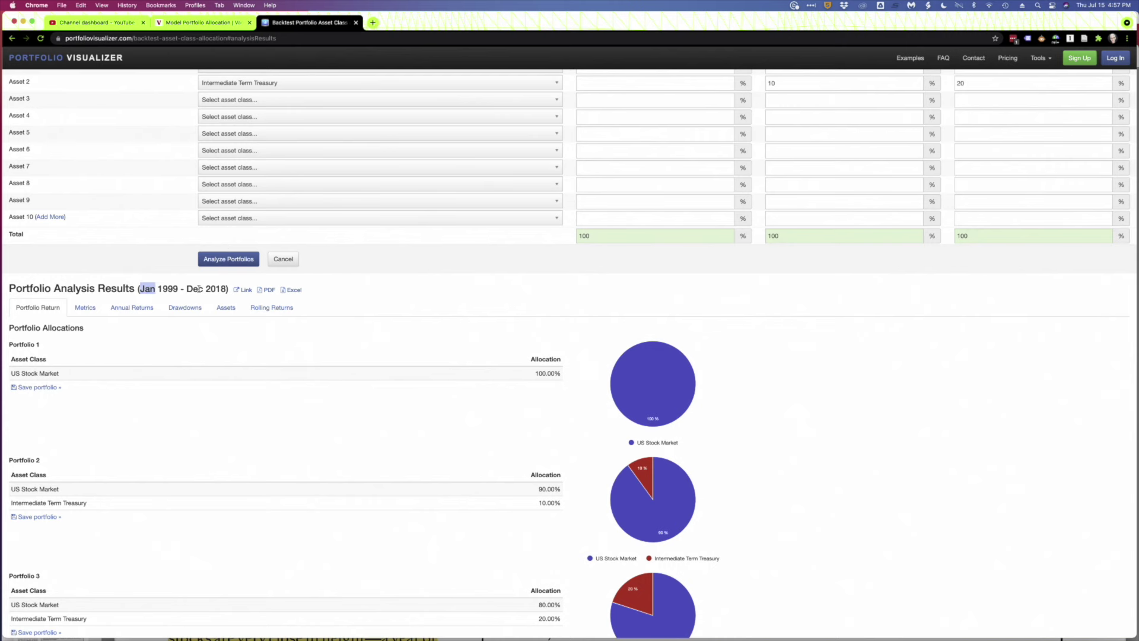
Step: Emphasize the 100% stocks final balance of $381,100 against the 90/10 and 80/20 results
{"action": "scroll", "coordinate": [374, 308], "scroll_direction": "up", "scroll_amount": 5}
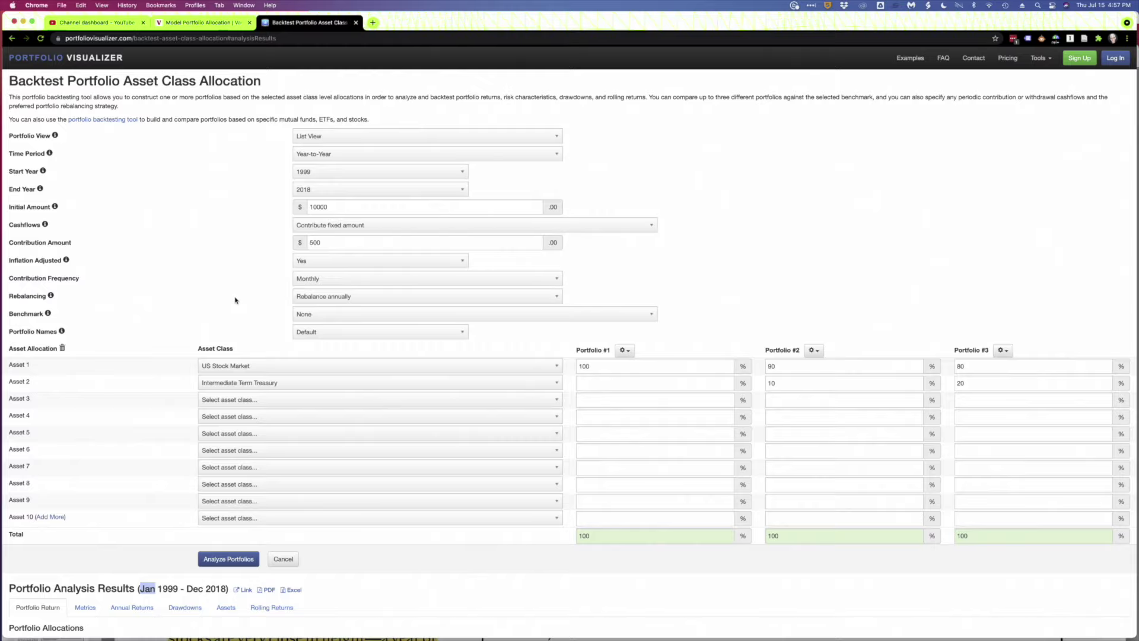
{"action": "scroll", "coordinate": [235, 300], "scroll_direction": "down", "scroll_amount": 8}
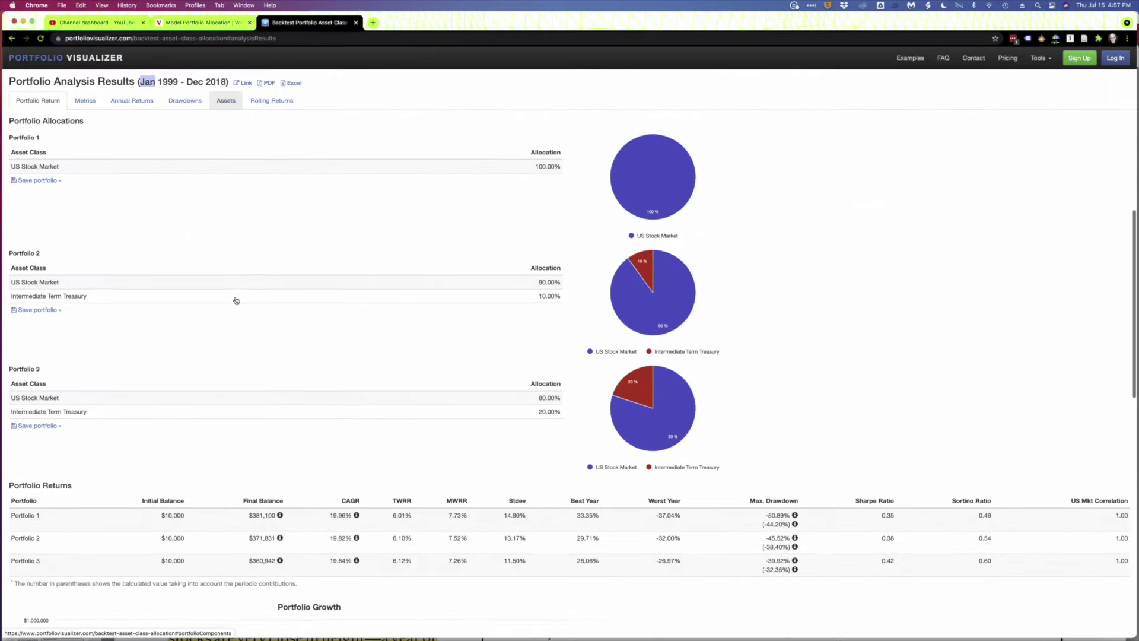
{"action": "scroll", "coordinate": [236, 301], "scroll_direction": "down", "scroll_amount": 4}
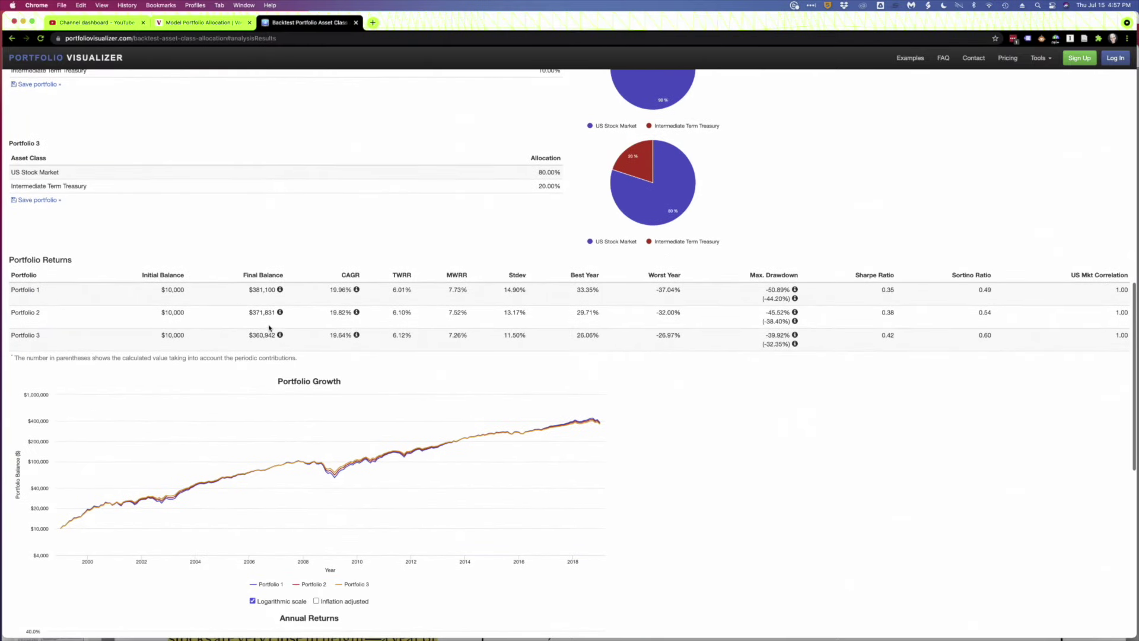
{"action": "double_click", "coordinate": [256, 290]}
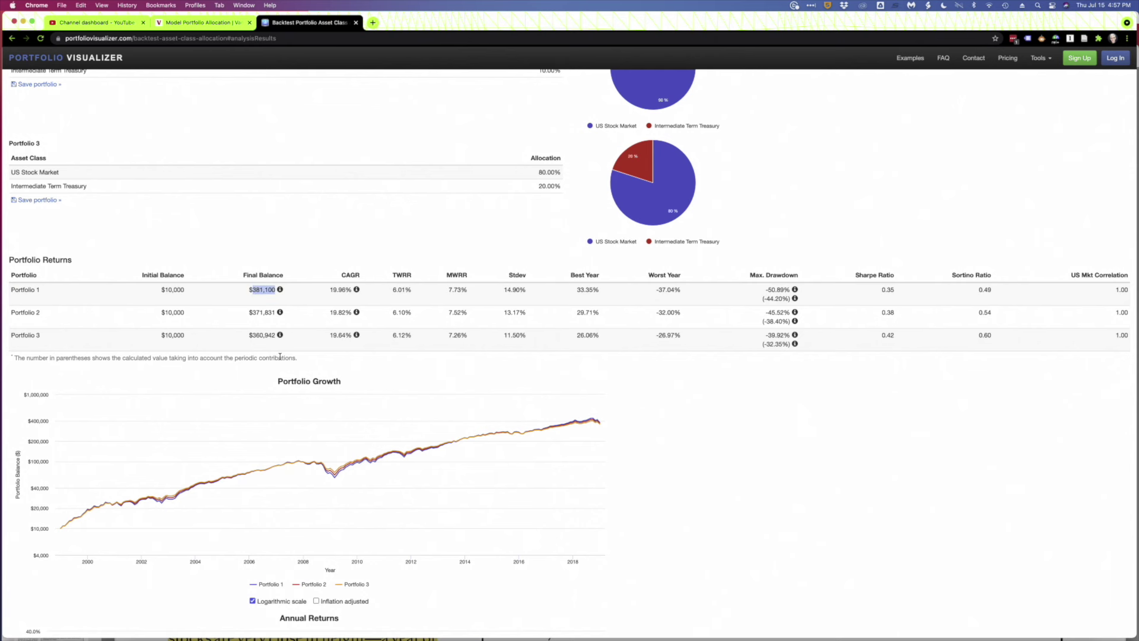
{"action": "scroll", "coordinate": [265, 291], "scroll_direction": "up", "scroll_amount": 3}
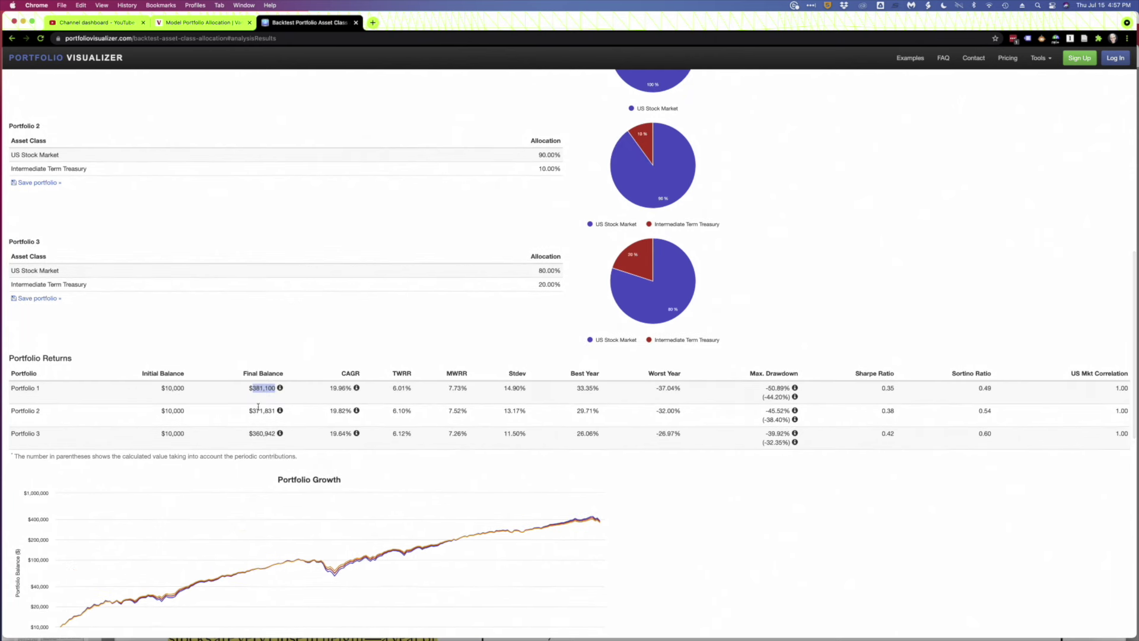
{"action": "scroll", "coordinate": [277, 439], "scroll_direction": "up", "scroll_amount": 10}
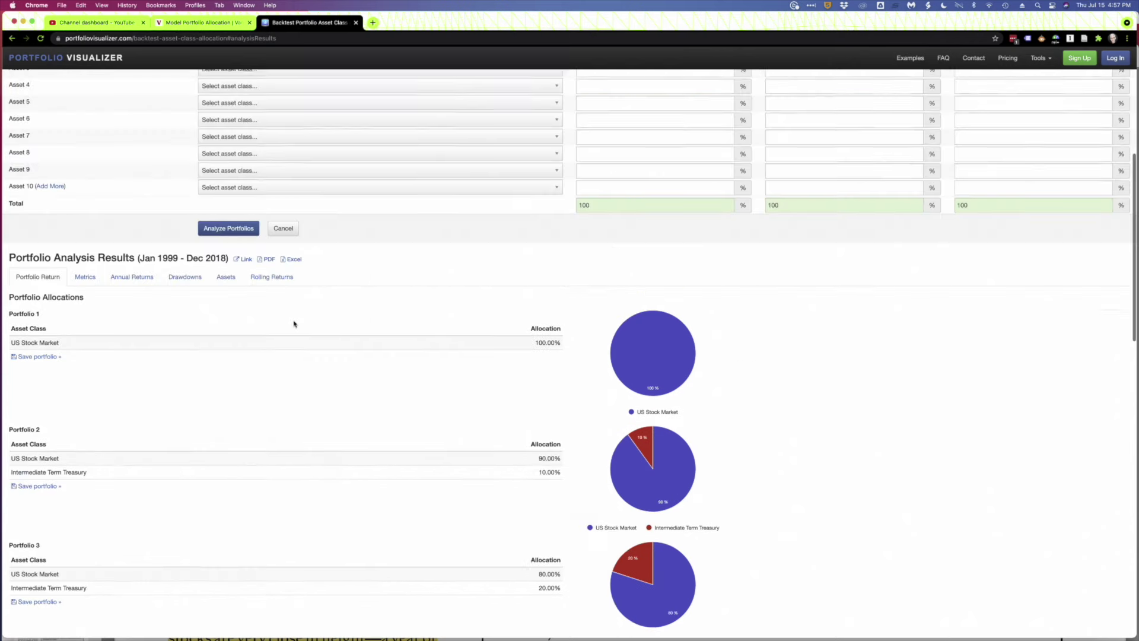
{"action": "scroll", "coordinate": [280, 268], "scroll_direction": "up", "scroll_amount": 2}
Step: Rerun the contribution backtest with the end year set to 2015
{"action": "left_click", "coordinate": [313, 152]}
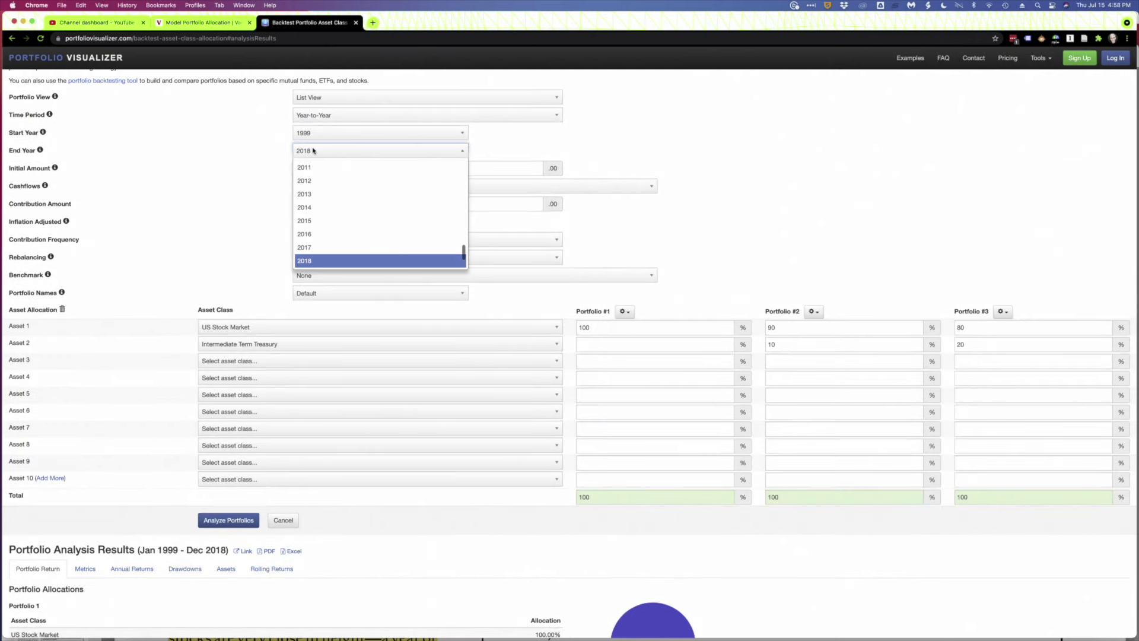
{"action": "left_click", "coordinate": [314, 225]}
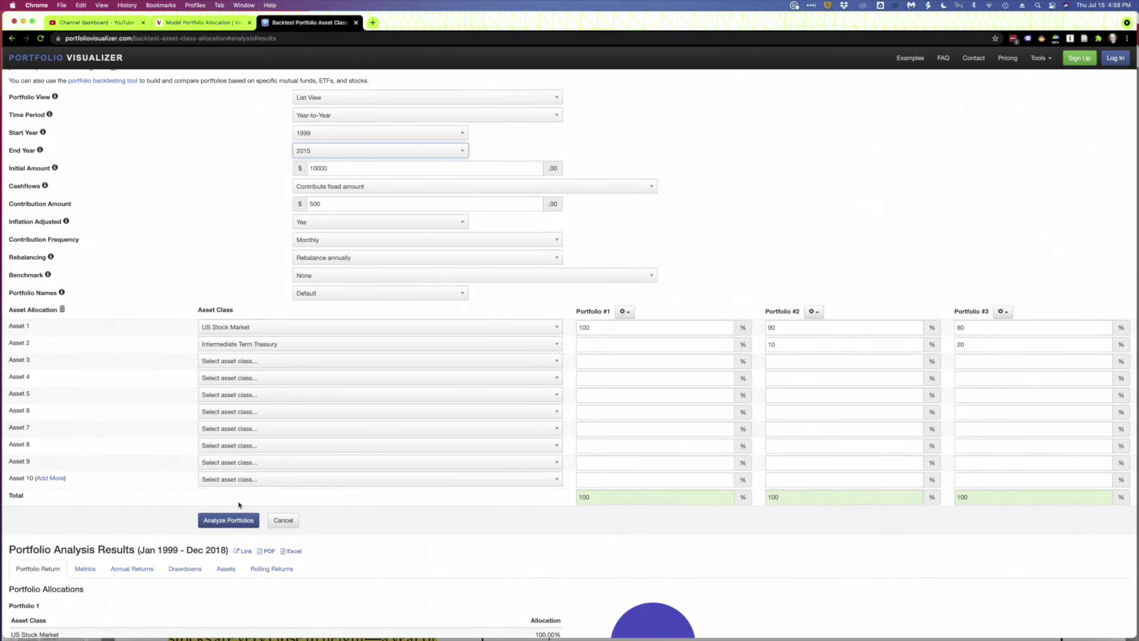
{"action": "left_click", "coordinate": [236, 521]}
{"action": "scroll", "coordinate": [235, 526], "scroll_direction": "down", "scroll_amount": 5}
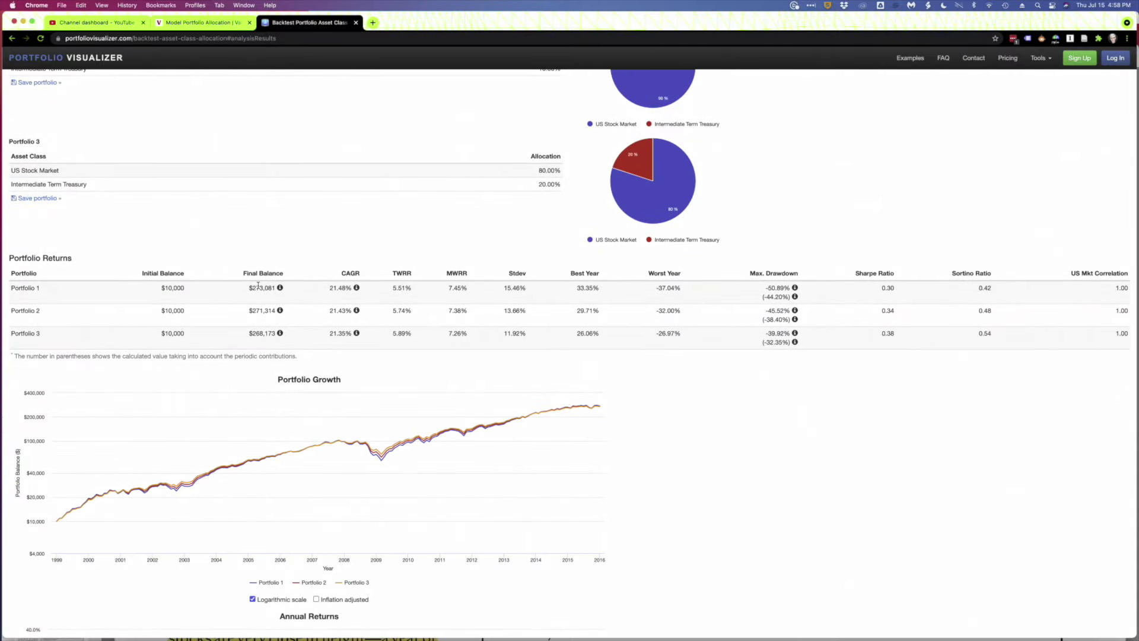
{"action": "scroll", "coordinate": [256, 319], "scroll_direction": "up", "scroll_amount": 2}
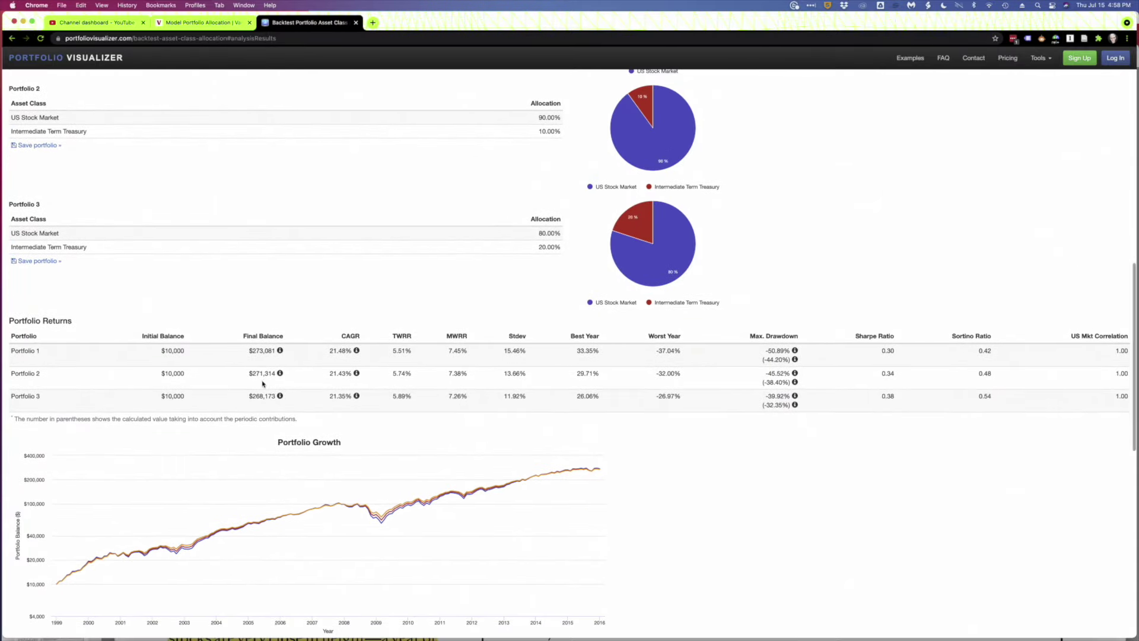
{"action": "scroll", "coordinate": [262, 383], "scroll_direction": "up", "scroll_amount": 15}
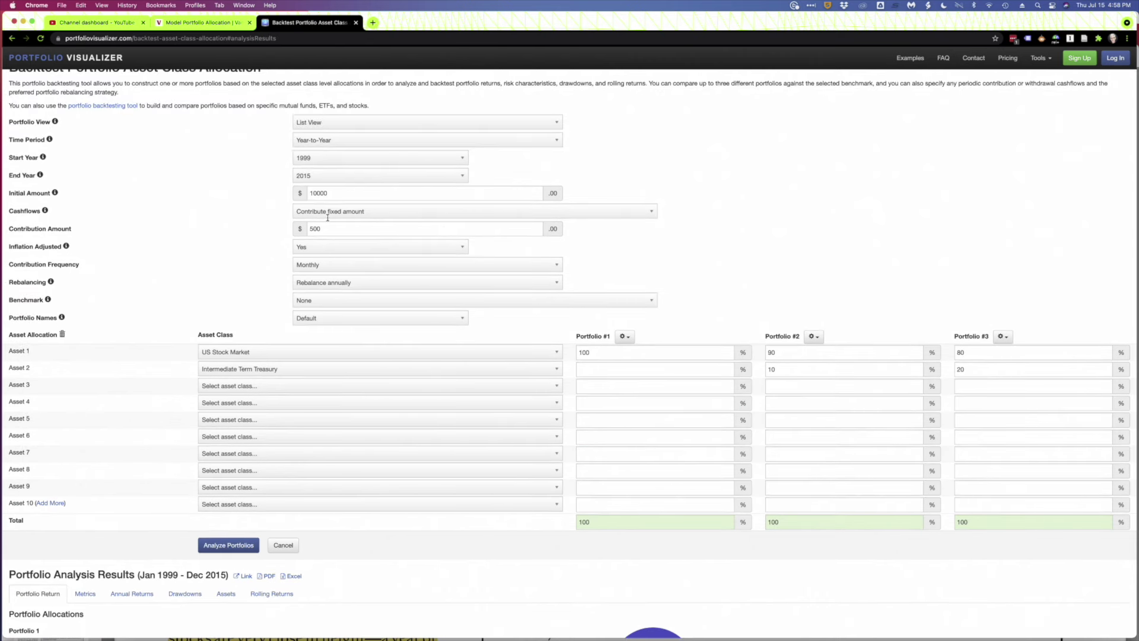
Step: Move the end year to 2013 and rerun the three-portfolio backtest
{"action": "left_click", "coordinate": [328, 179]}
{"action": "left_click", "coordinate": [326, 256]}
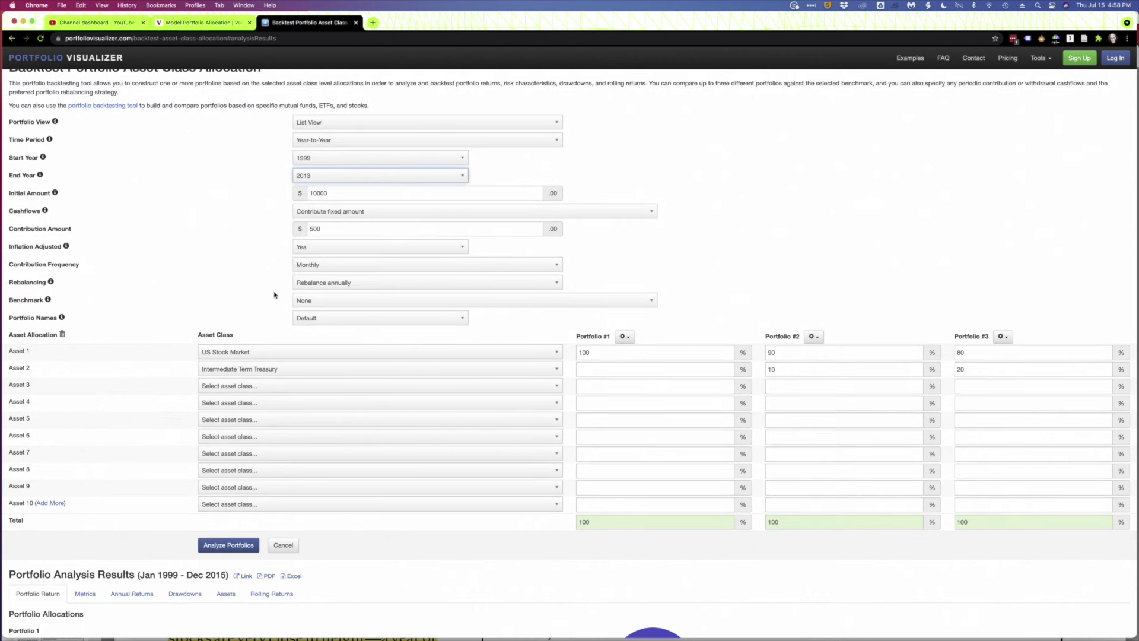
{"action": "left_click", "coordinate": [219, 549]}
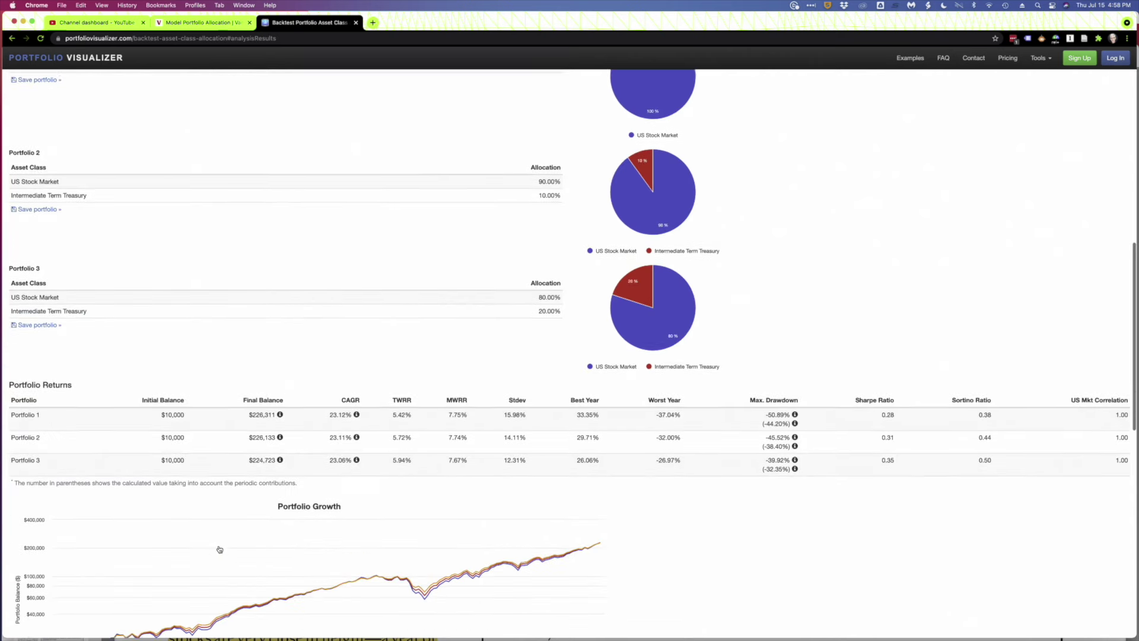
{"action": "scroll", "coordinate": [220, 549], "scroll_direction": "down", "scroll_amount": 2}
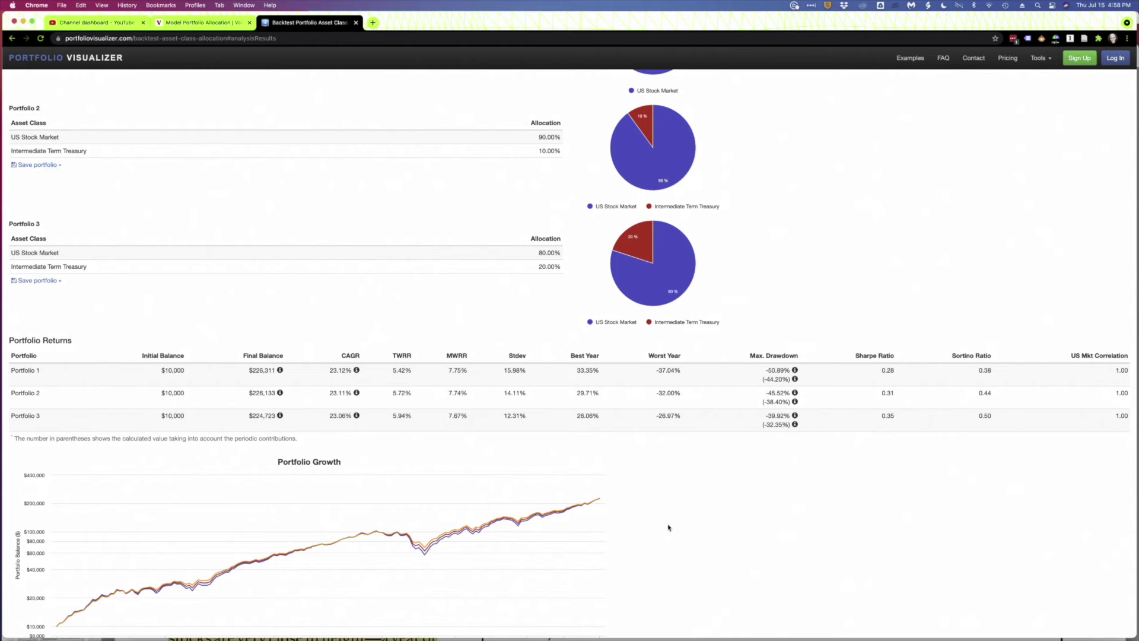
{"action": "scroll", "coordinate": [669, 527], "scroll_direction": "down", "scroll_amount": 2}
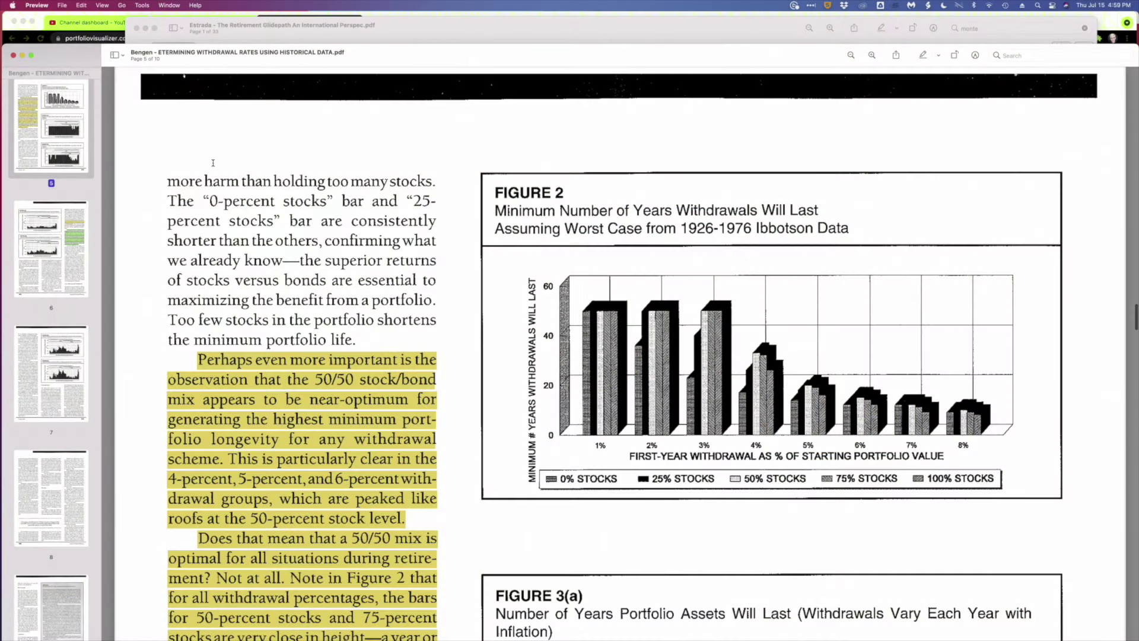
Step: Zoom in on Bengen's Figure 2 and hide the page thumbnails so the chart fills the window
{"action": "scroll", "coordinate": [213, 163], "scroll_direction": "down", "scroll_amount": 2}
{"action": "scroll", "coordinate": [213, 163], "scroll_direction": "down", "scroll_amount": 1}
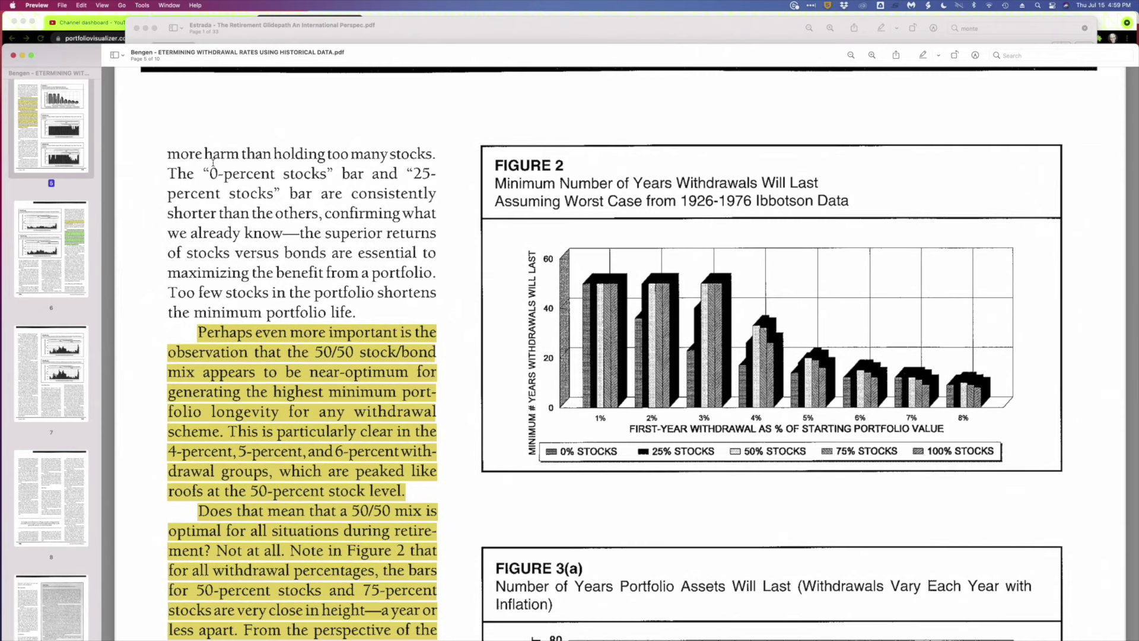
{"action": "scroll", "coordinate": [213, 163], "scroll_direction": "down", "scroll_amount": 2}
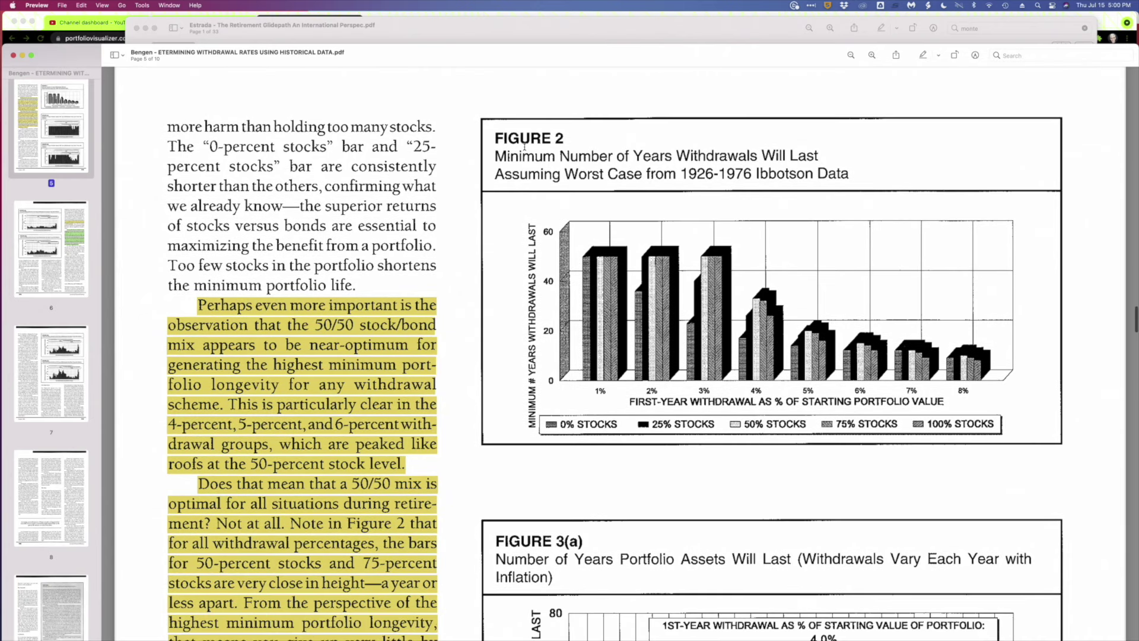
{"action": "key", "text": "super+plus"}
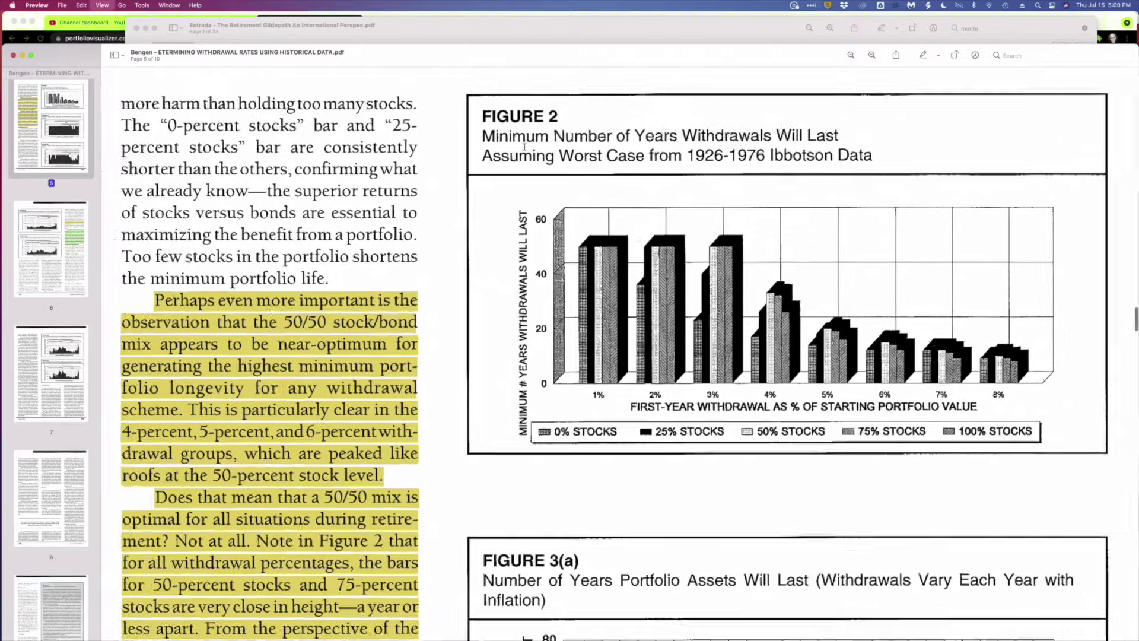
{"action": "scroll", "coordinate": [584, 163], "scroll_direction": "up", "scroll_amount": 5}
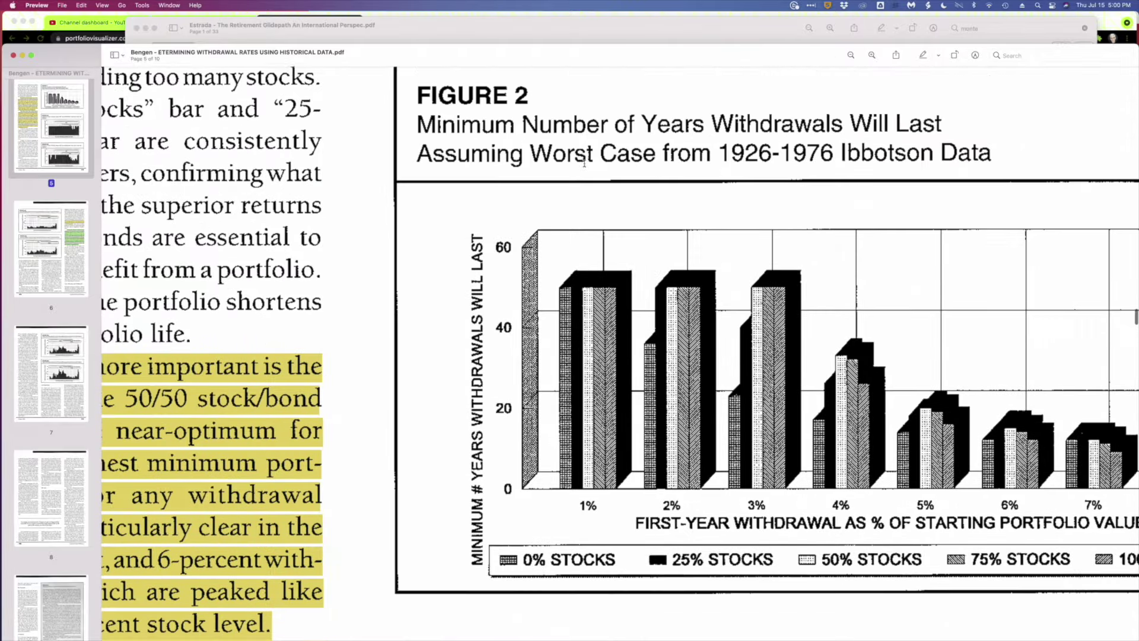
{"action": "scroll", "coordinate": [551, 113], "scroll_direction": "left", "scroll_amount": 7}
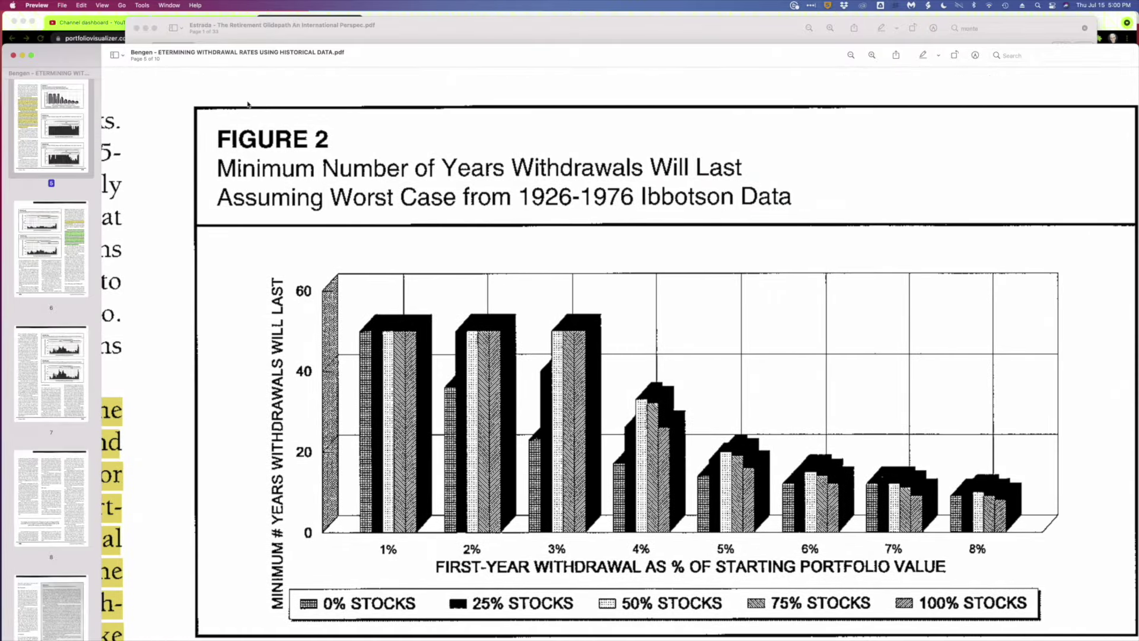
{"action": "left_click", "coordinate": [118, 55]}
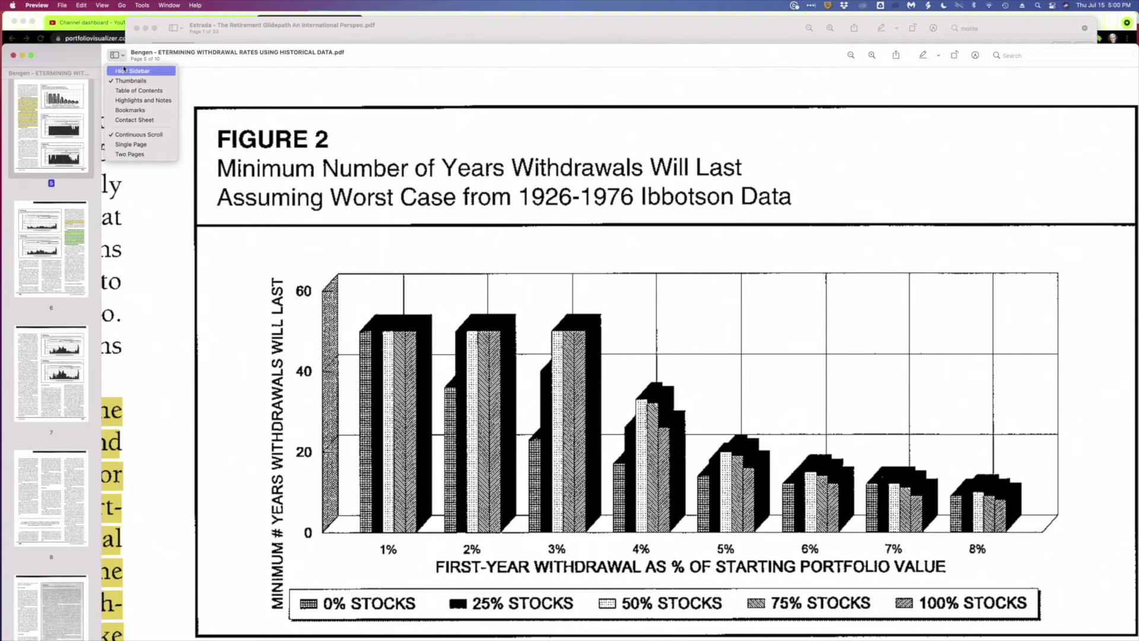
{"action": "left_click", "coordinate": [137, 68]}
{"action": "scroll", "coordinate": [170, 138], "scroll_direction": "down", "scroll_amount": 2}
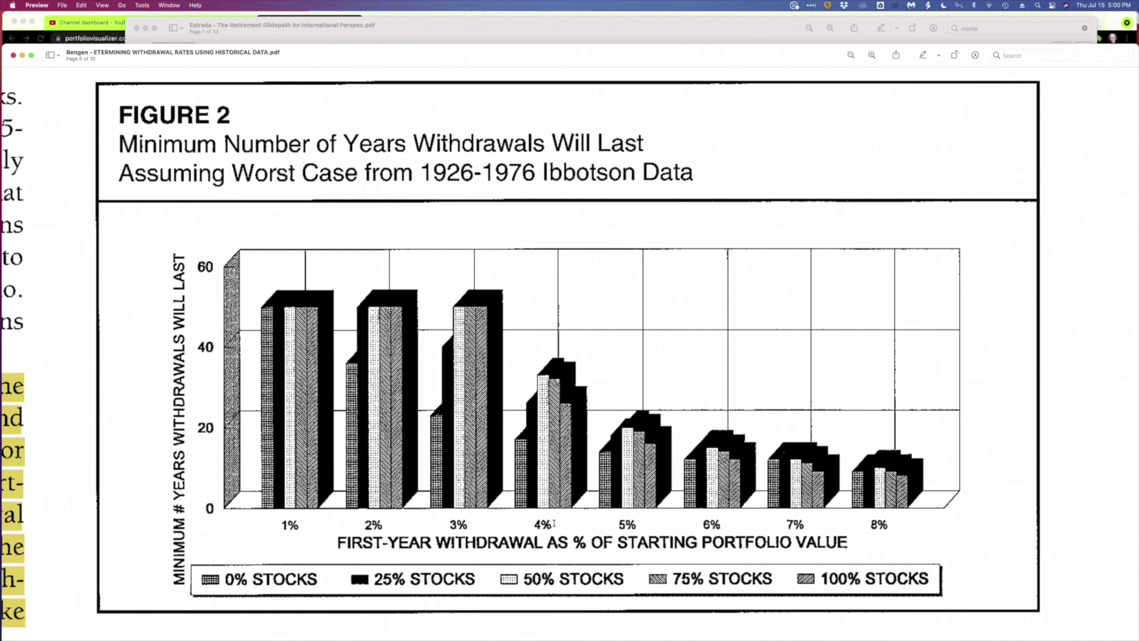
{"action": "left_click_drag", "start_coordinate": [555, 524], "coordinate": [527, 524]}
{"action": "left_click", "coordinate": [544, 374]}
Step: Bring the Estrada glidepath PDF forward and widen its window so the first page fills the screen
{"action": "left_click", "coordinate": [530, 34]}
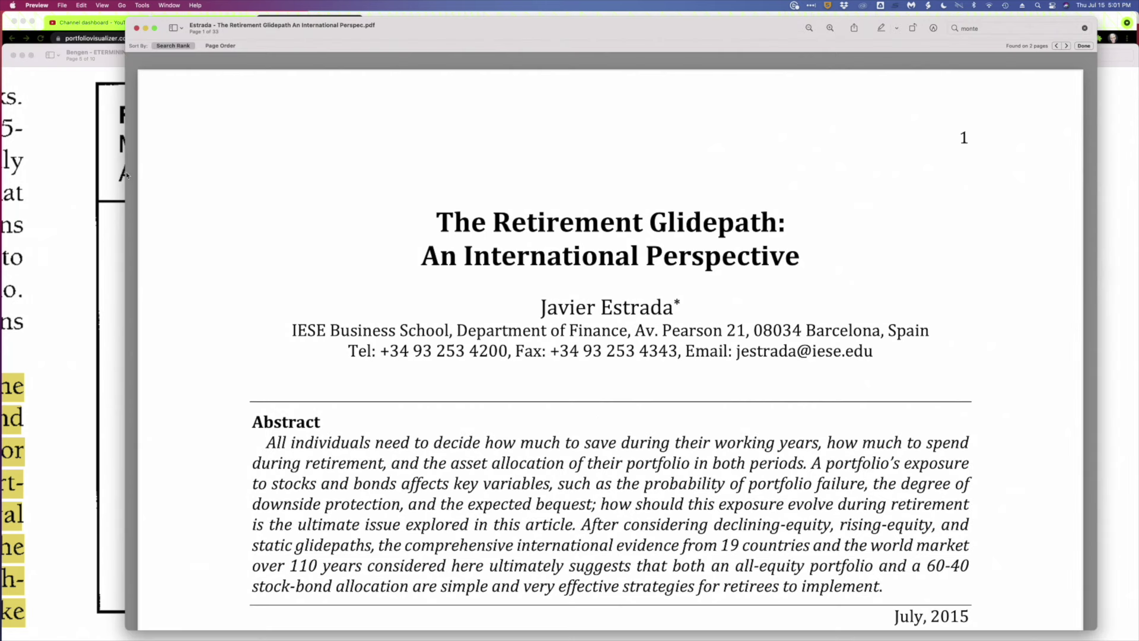
{"action": "left_click_drag", "start_coordinate": [125, 176], "coordinate": [4, 172]}
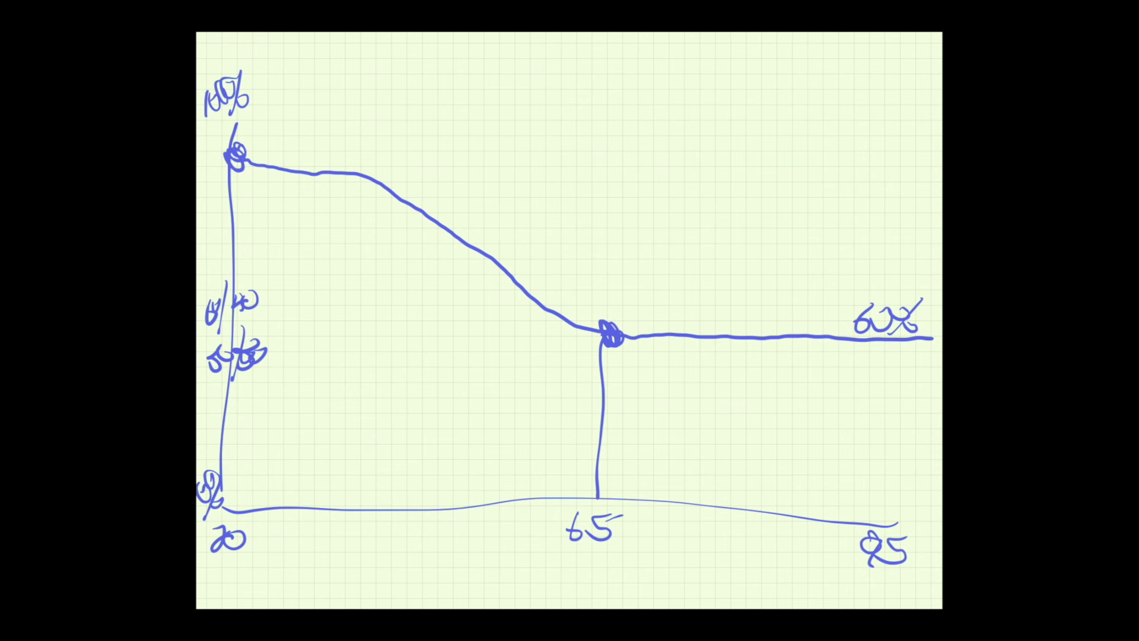
Step: Sketch a rising-equity line and a declining-equity line extending right from the age-65 point
{"action": "mouse_move", "coordinate": [624, 336]}
{"action": "left_mouse_down"}
{"action": "mouse_move", "coordinate": [779, 285]}
{"action": "mouse_move", "coordinate": [828, 249]}
{"action": "mouse_move", "coordinate": [924, 212]}
{"action": "left_mouse_up"}
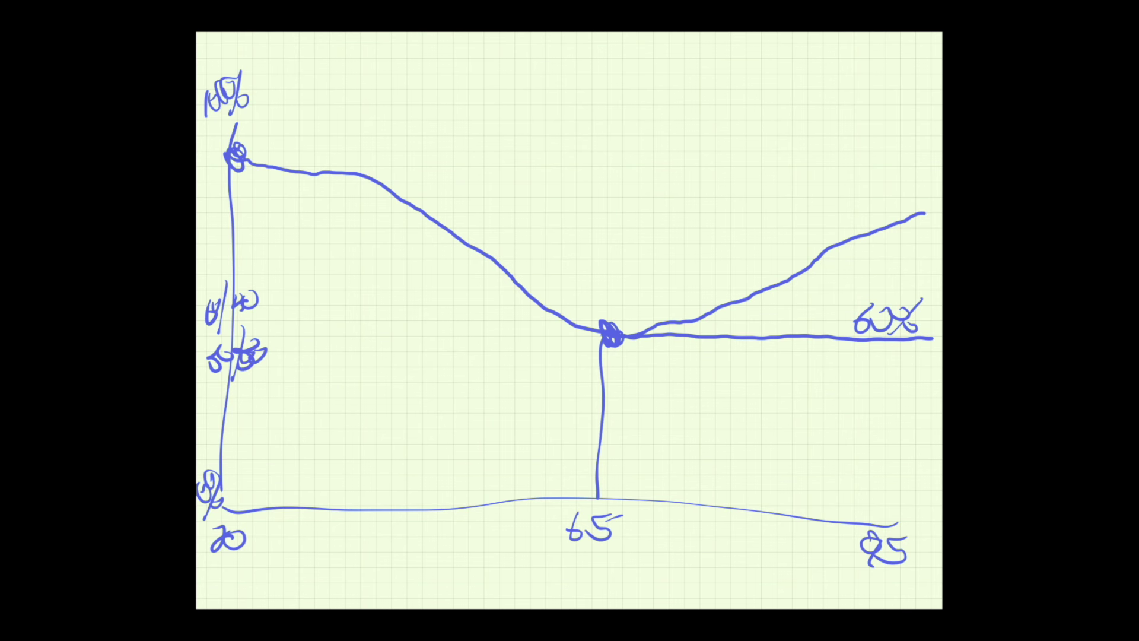
{"action": "left_click_drag", "start_coordinate": [621, 338], "coordinate": [721, 371]}
{"action": "mouse_move", "coordinate": [602, 327]}
{"action": "left_mouse_down"}
{"action": "mouse_move", "coordinate": [596, 345]}
{"action": "mouse_move", "coordinate": [913, 432]}
{"action": "left_mouse_up"}
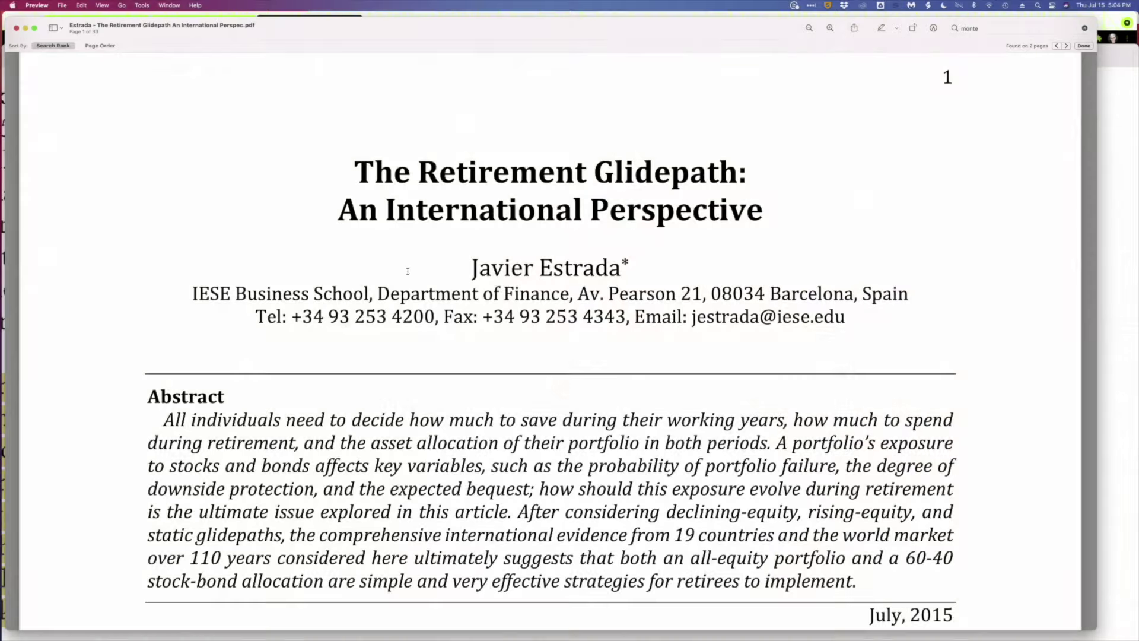
Step: Scroll the glidepath paper from its title page to page 6's discussion of static 60-40 allocations
{"action": "scroll", "coordinate": [526, 300], "scroll_direction": "down", "scroll_amount": 20}
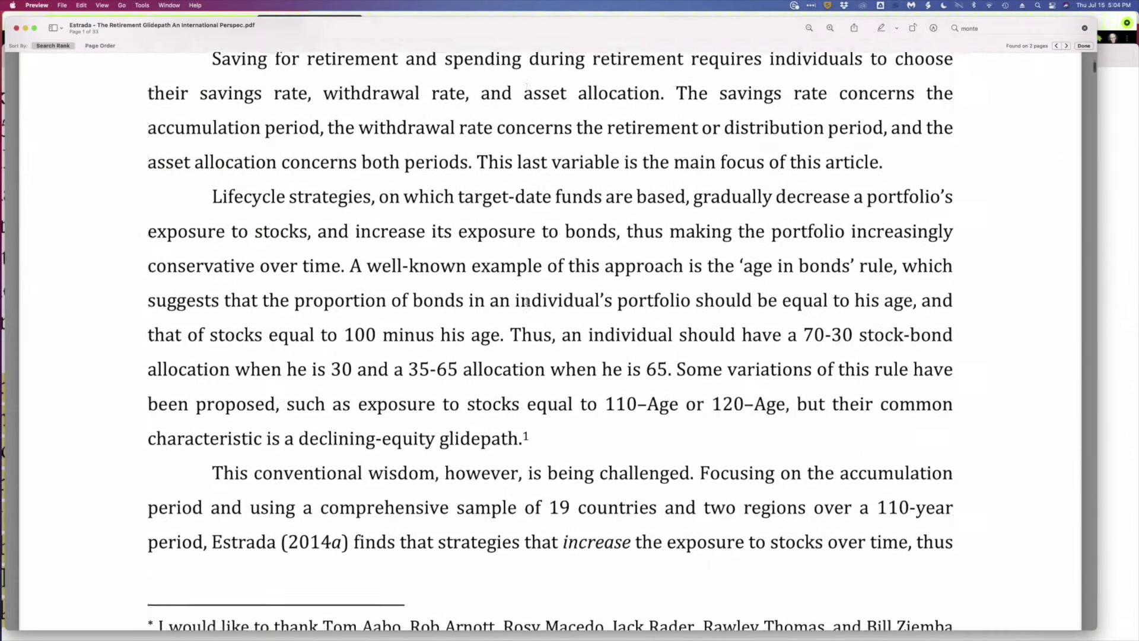
{"action": "scroll", "coordinate": [527, 301], "scroll_direction": "down", "scroll_amount": 20}
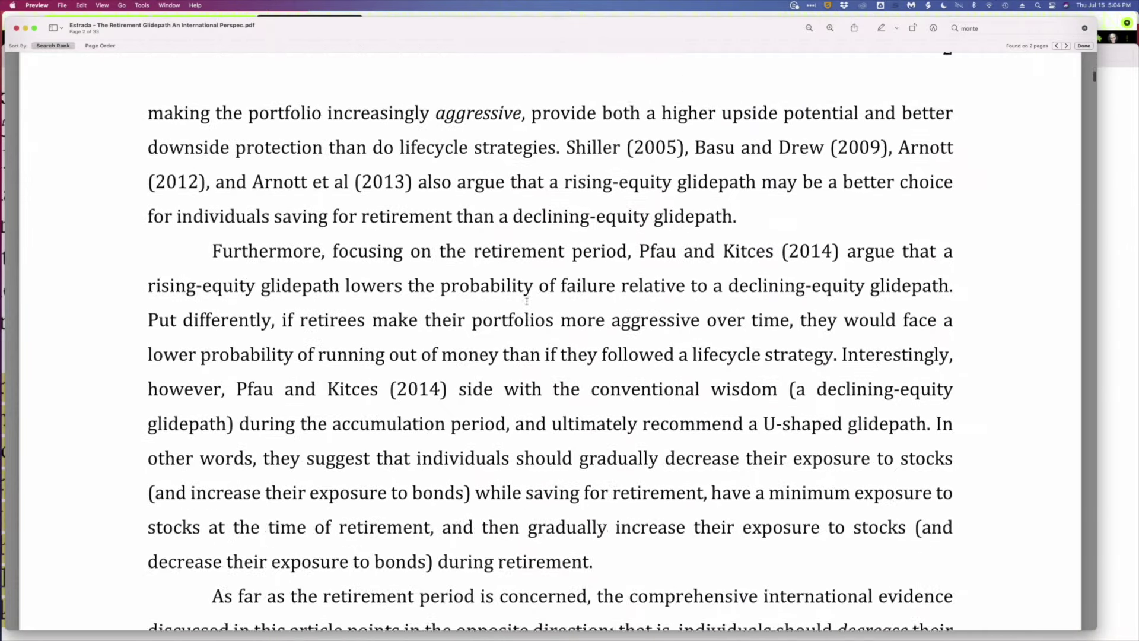
{"action": "scroll", "coordinate": [527, 301], "scroll_direction": "down", "scroll_amount": 15}
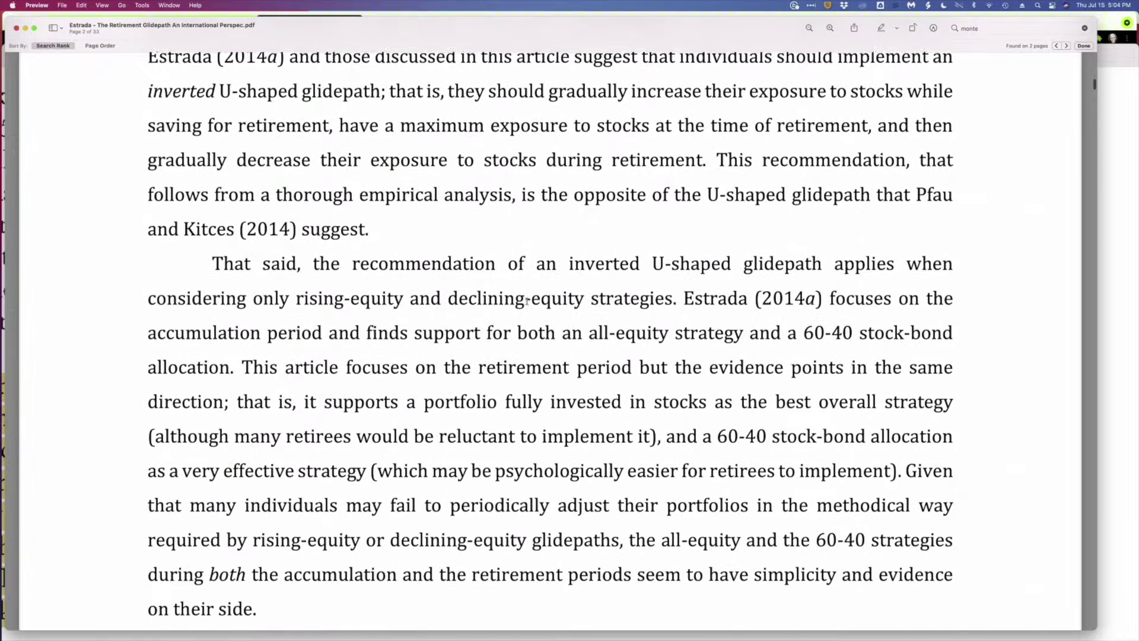
{"action": "scroll", "coordinate": [527, 301], "scroll_direction": "down", "scroll_amount": 10}
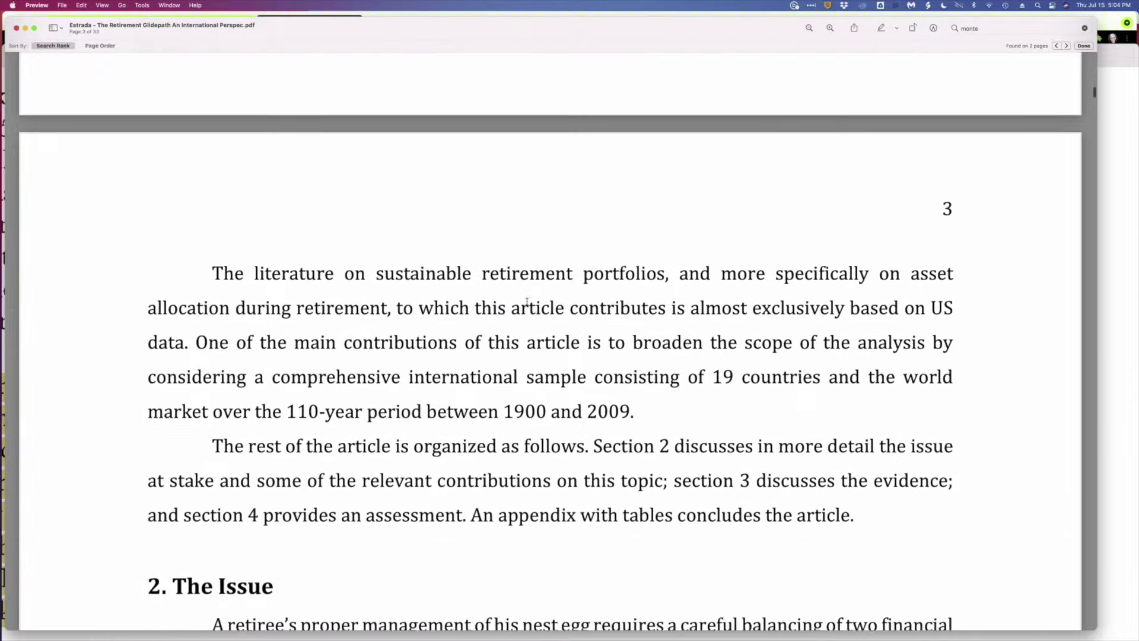
{"action": "scroll", "coordinate": [527, 301], "scroll_direction": "down", "scroll_amount": 20}
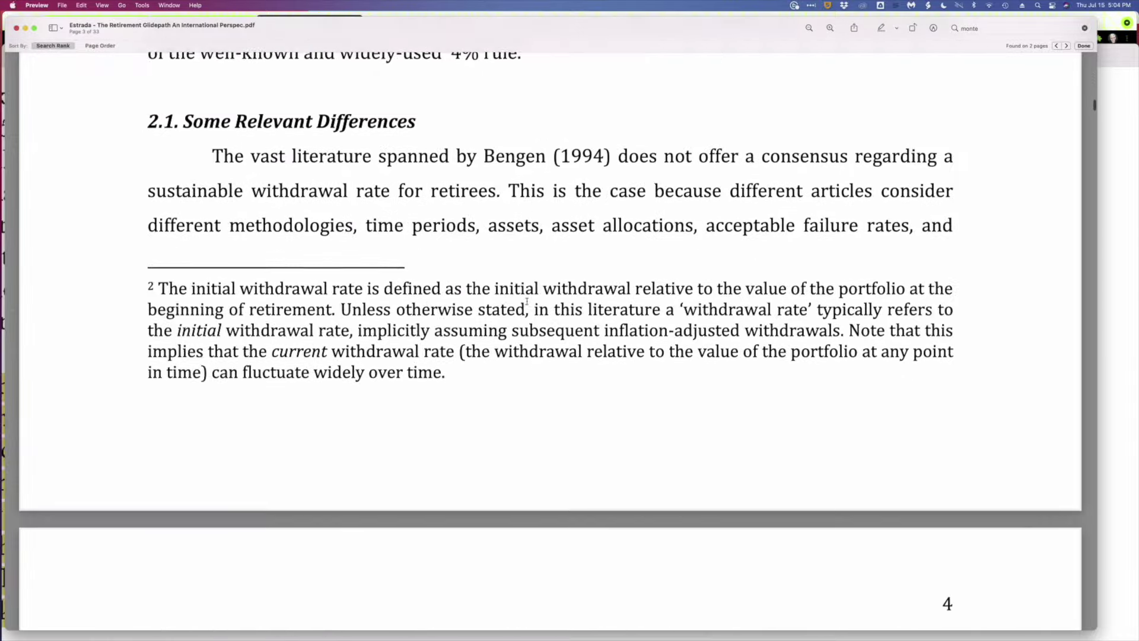
{"action": "scroll", "coordinate": [526, 301], "scroll_direction": "down", "scroll_amount": 20}
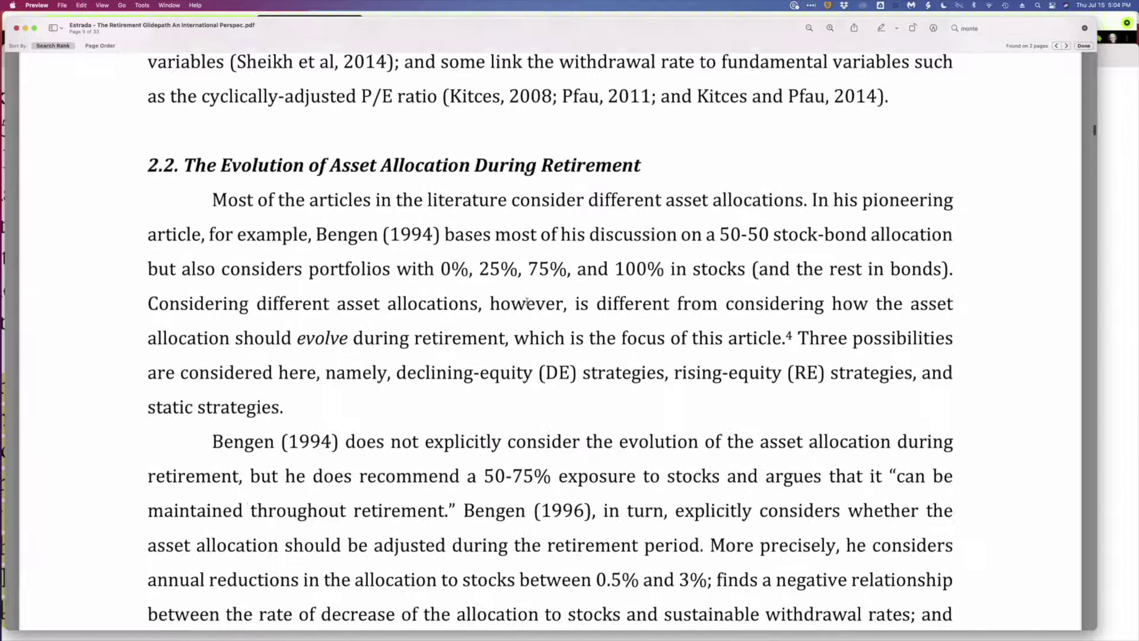
{"action": "scroll", "coordinate": [527, 301], "scroll_direction": "down", "scroll_amount": 20}
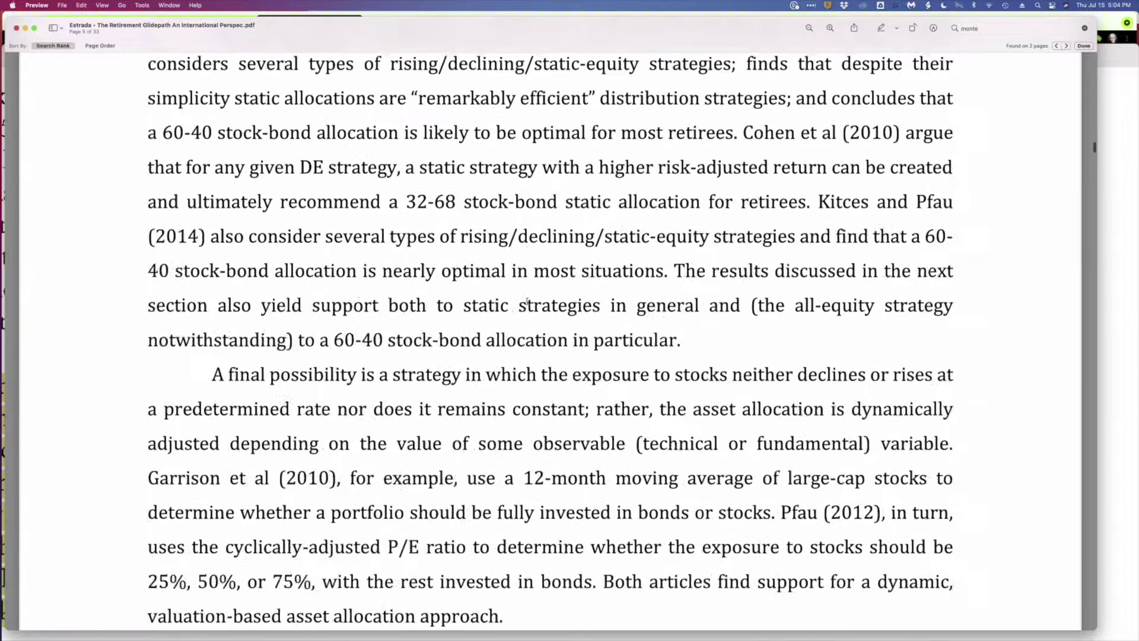
Step: Bring Exhibit 1 into view and briefly mark the 8.6% USA failure rate for 30-70
{"action": "scroll", "coordinate": [527, 301], "scroll_direction": "down", "scroll_amount": 20}
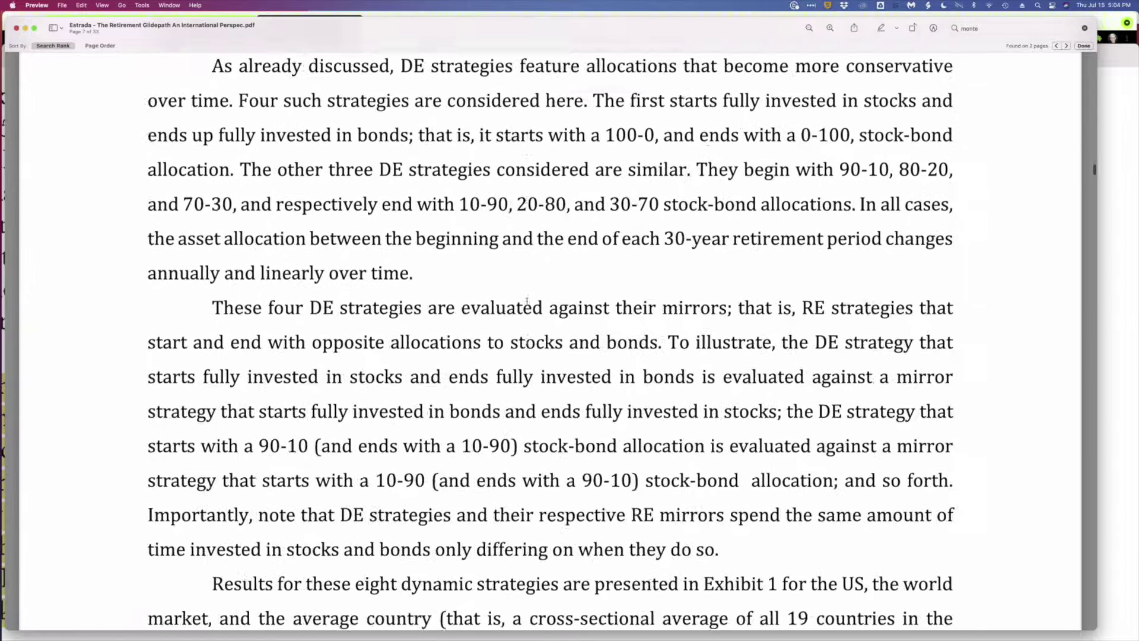
{"action": "scroll", "coordinate": [527, 296], "scroll_direction": "up", "scroll_amount": 15}
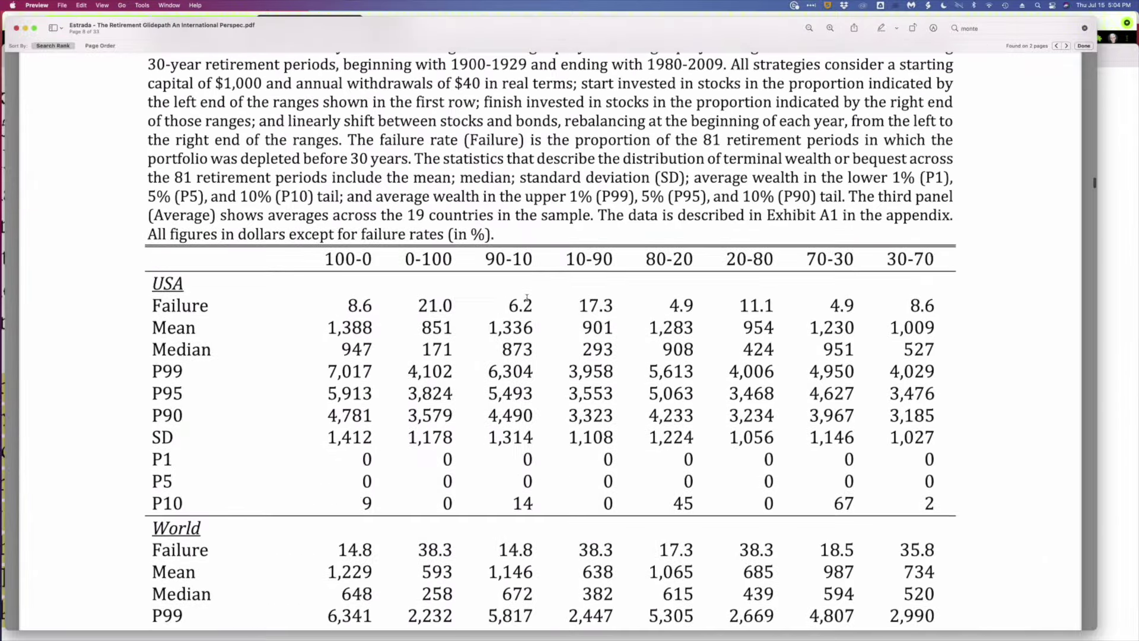
{"action": "scroll", "coordinate": [527, 304], "scroll_direction": "down", "scroll_amount": 4}
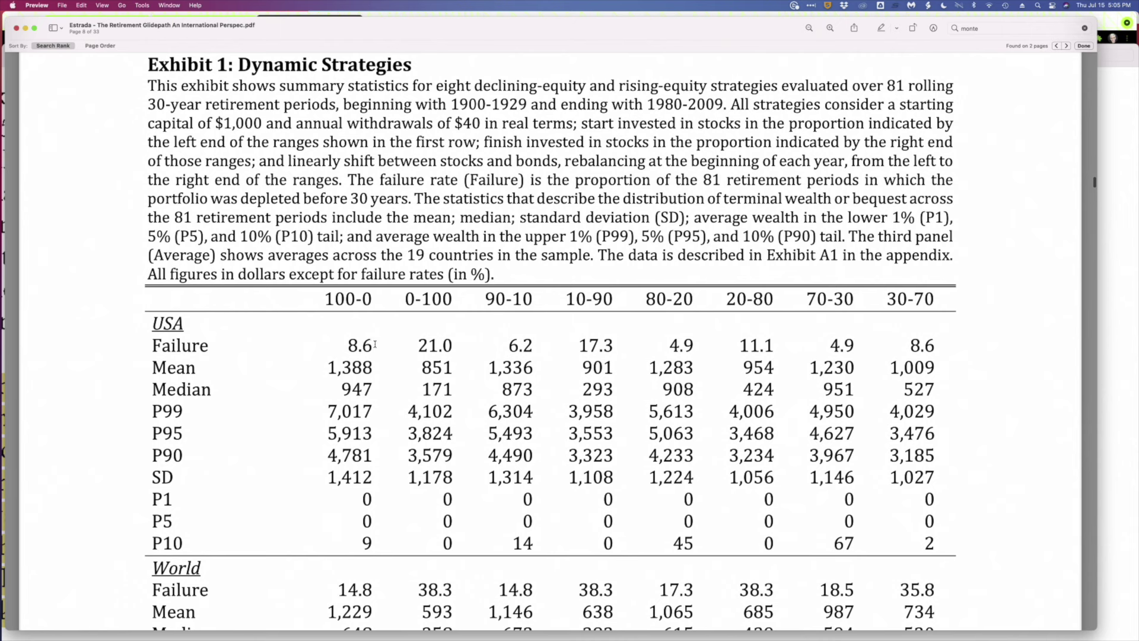
{"action": "left_click_drag", "start_coordinate": [909, 345], "coordinate": [931, 347]}
{"action": "left_click", "coordinate": [352, 345]}
{"action": "scroll", "coordinate": [740, 458], "scroll_direction": "down", "scroll_amount": 1}
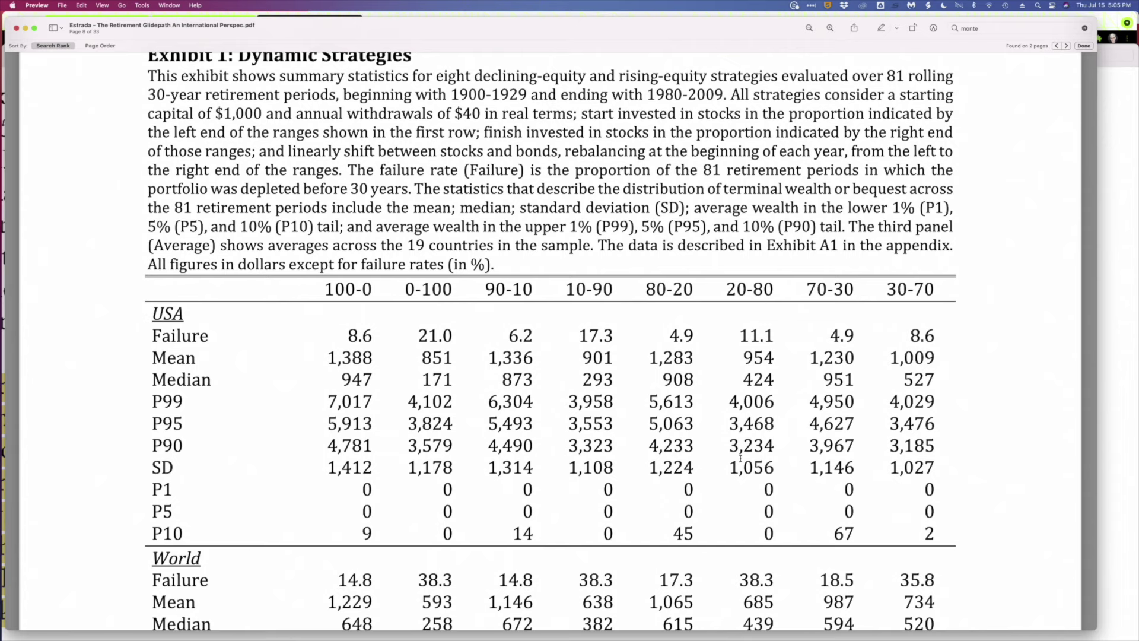
Step: Scroll through pages 9 and 10 to Exhibit 2's USA and World statistics table on page 11
{"action": "scroll", "coordinate": [741, 458], "scroll_direction": "down", "scroll_amount": 5}
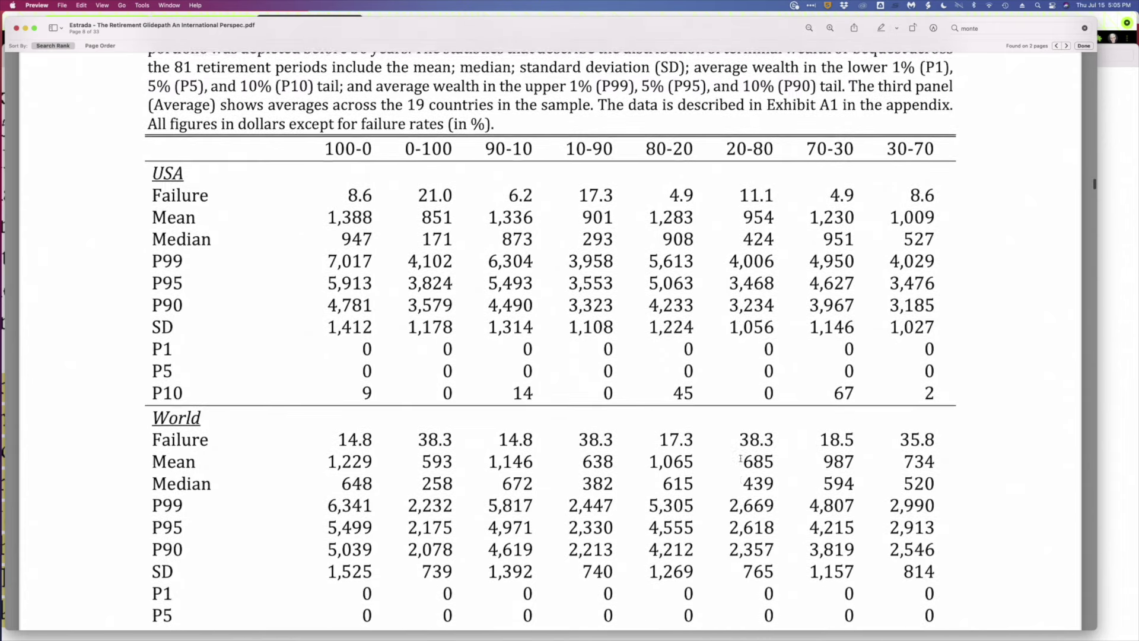
{"action": "scroll", "coordinate": [740, 458], "scroll_direction": "down", "scroll_amount": 12}
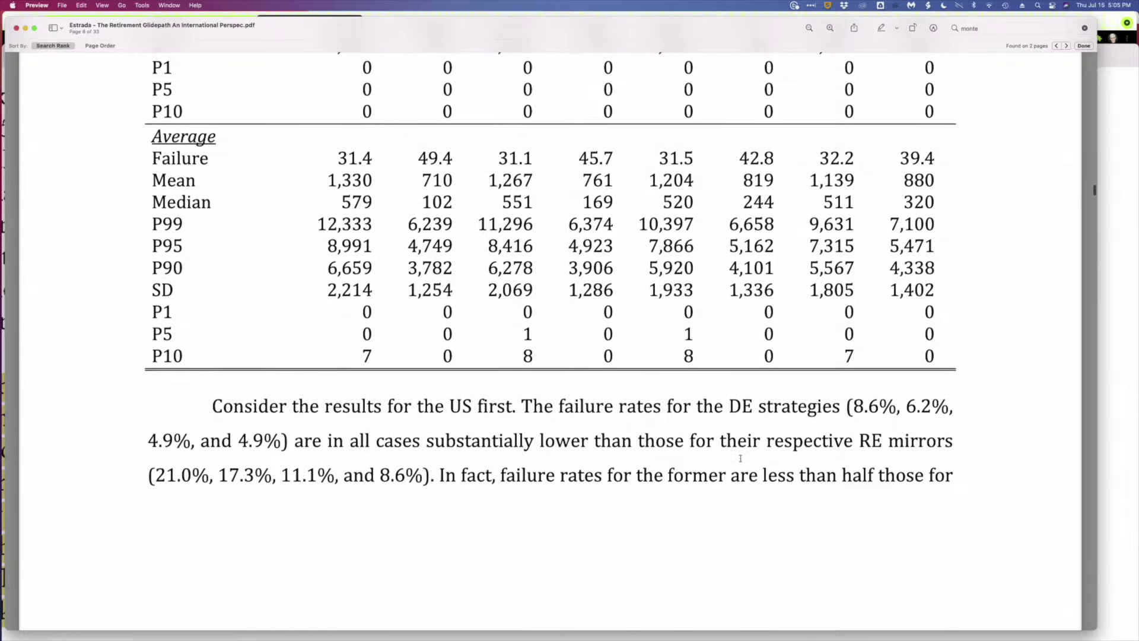
{"action": "scroll", "coordinate": [740, 458], "scroll_direction": "down", "scroll_amount": 15}
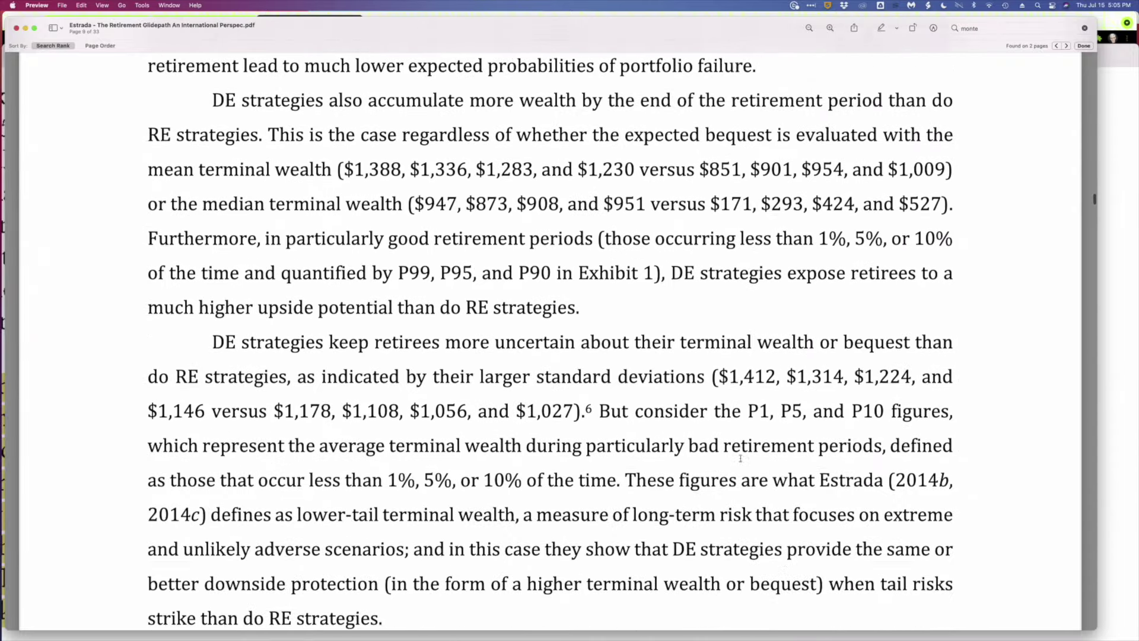
{"action": "scroll", "coordinate": [741, 458], "scroll_direction": "down", "scroll_amount": 8}
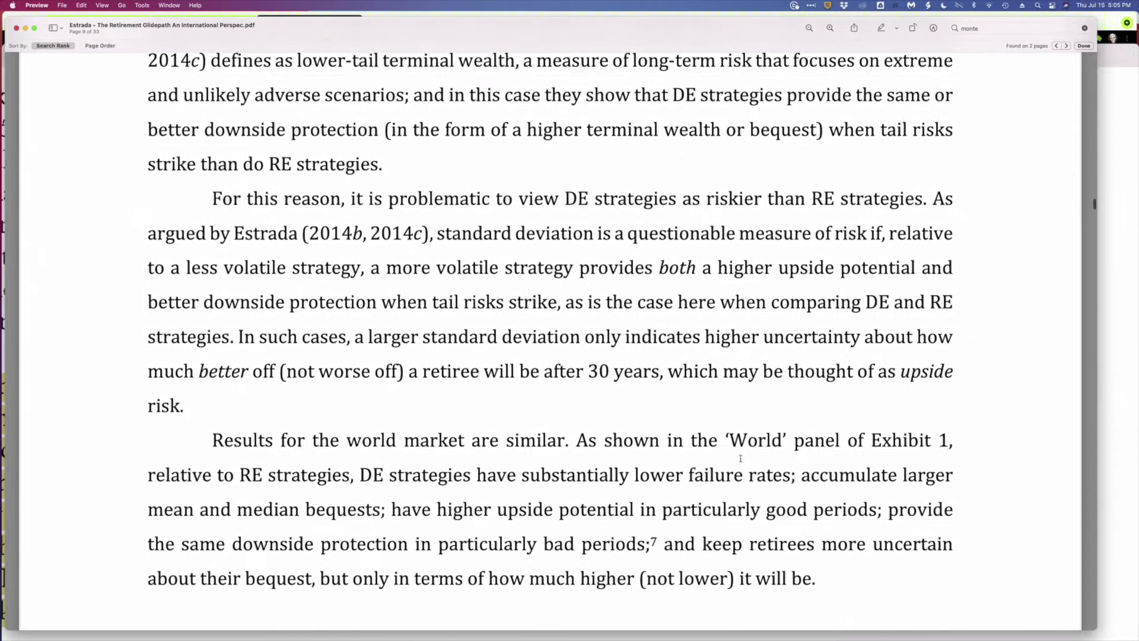
{"action": "scroll", "coordinate": [739, 457], "scroll_direction": "down", "scroll_amount": 14}
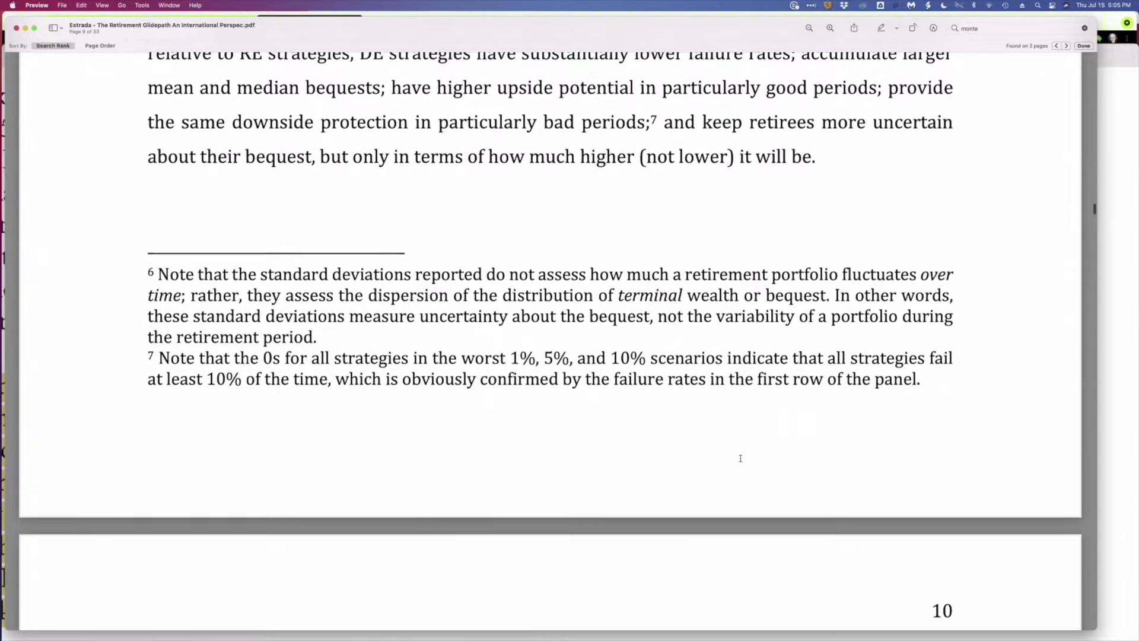
{"action": "scroll", "coordinate": [740, 458], "scroll_direction": "down", "scroll_amount": 10}
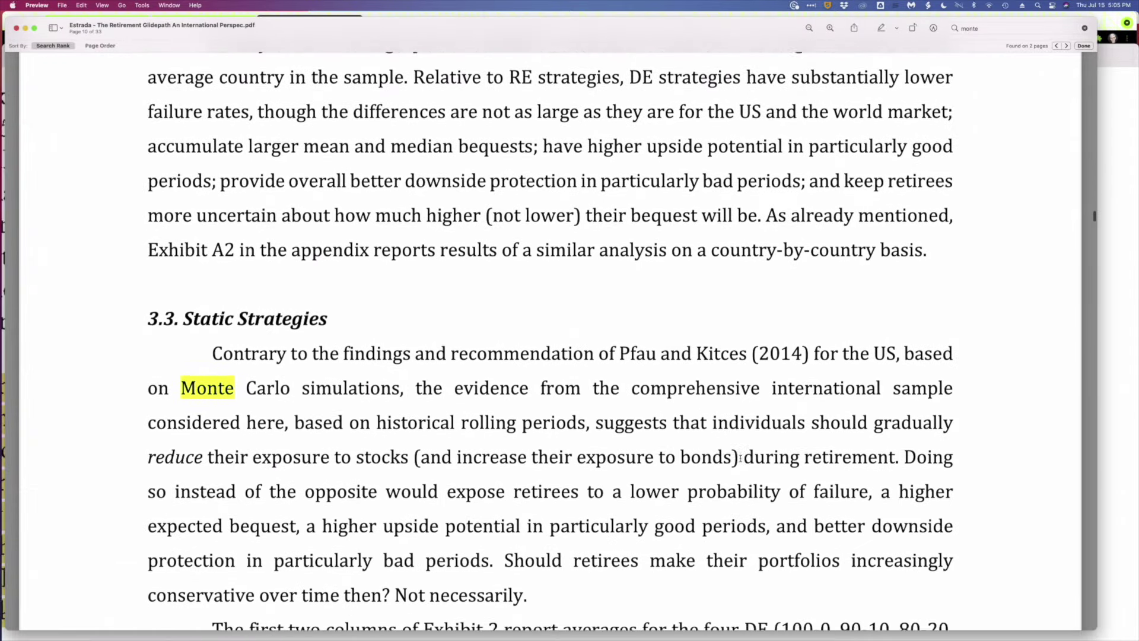
{"action": "scroll", "coordinate": [698, 439], "scroll_direction": "down", "scroll_amount": 3}
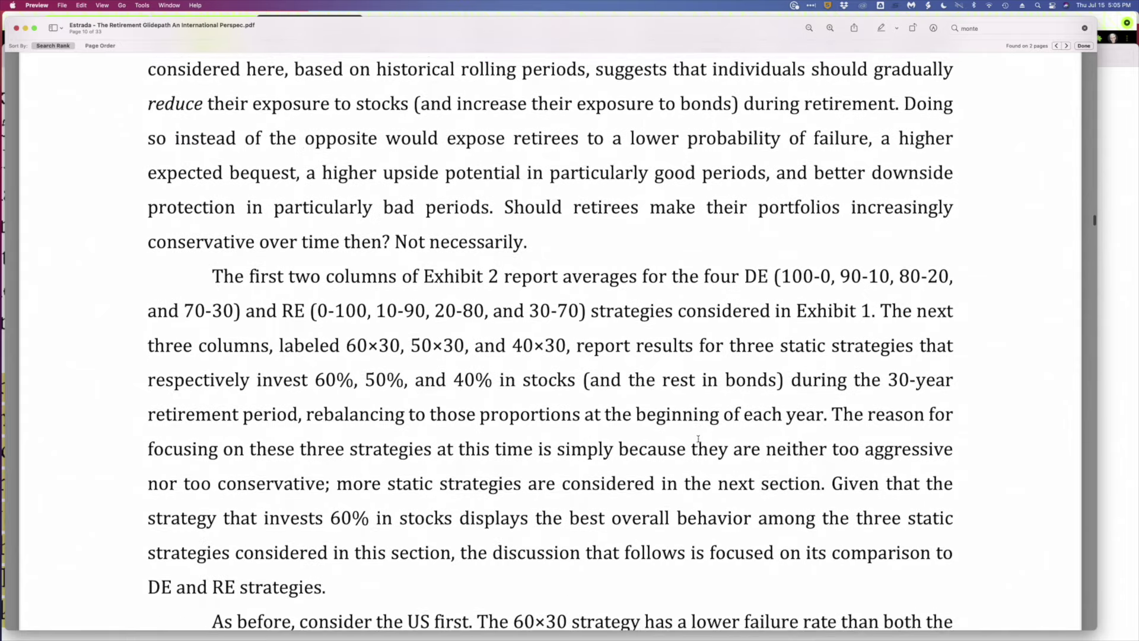
{"action": "scroll", "coordinate": [698, 438], "scroll_direction": "down", "scroll_amount": 3}
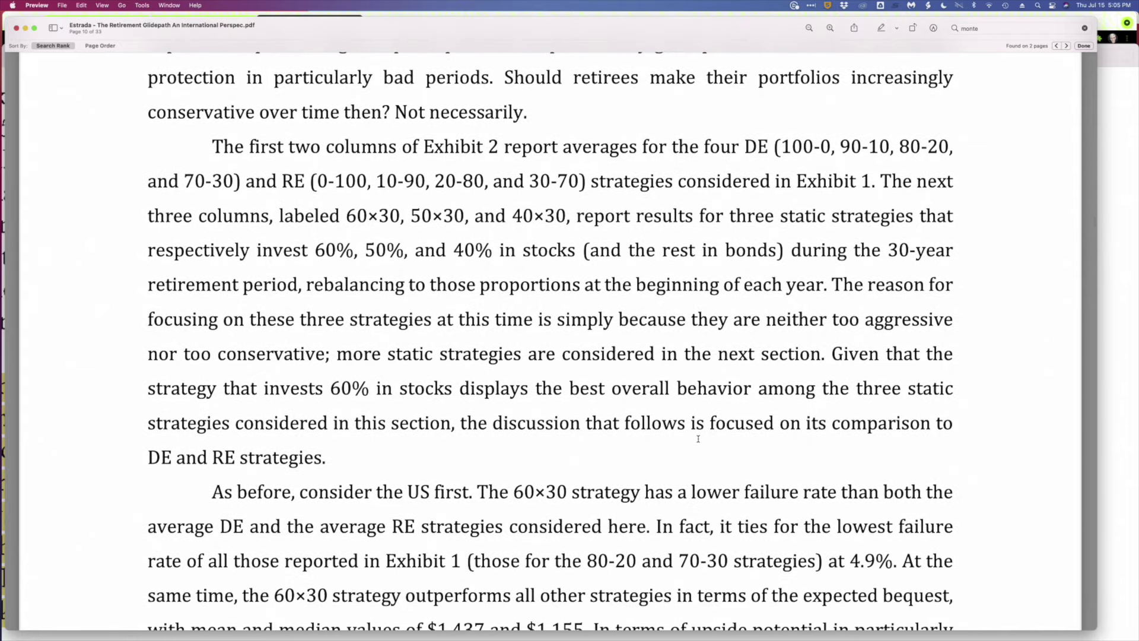
{"action": "scroll", "coordinate": [698, 439], "scroll_direction": "down", "scroll_amount": 7}
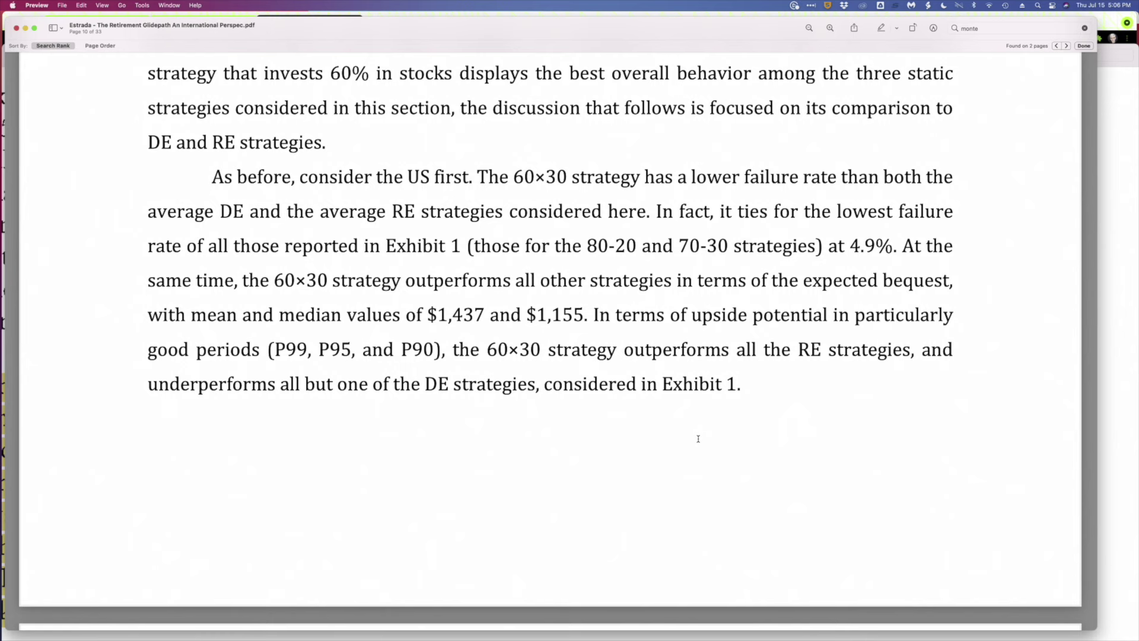
{"action": "scroll", "coordinate": [698, 439], "scroll_direction": "down", "scroll_amount": 1}
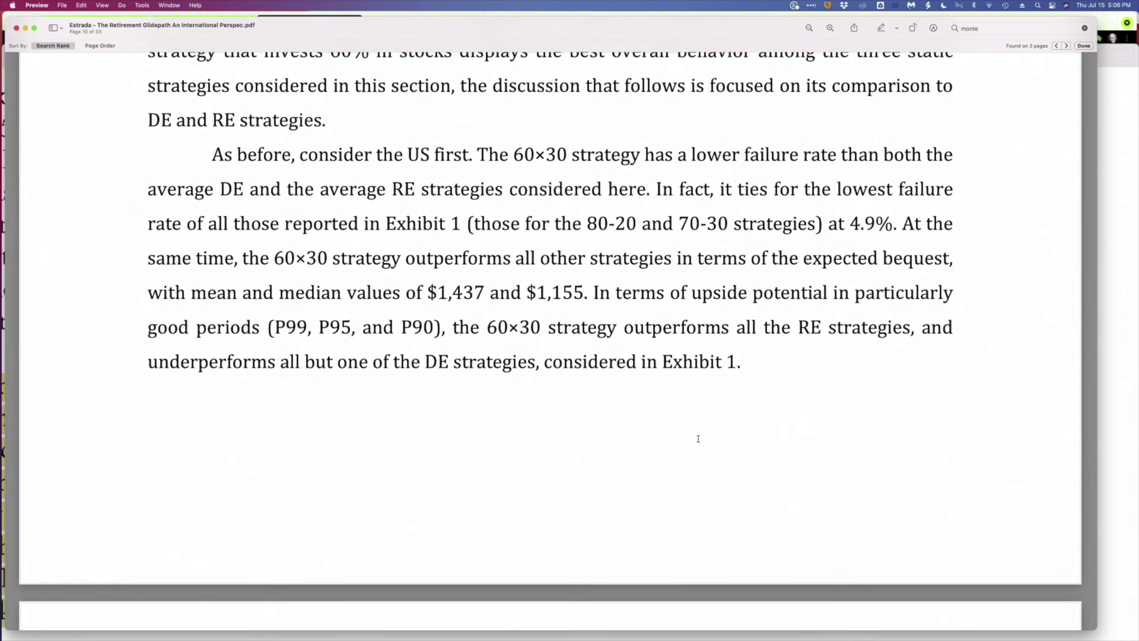
{"action": "scroll", "coordinate": [699, 438], "scroll_direction": "down", "scroll_amount": 15}
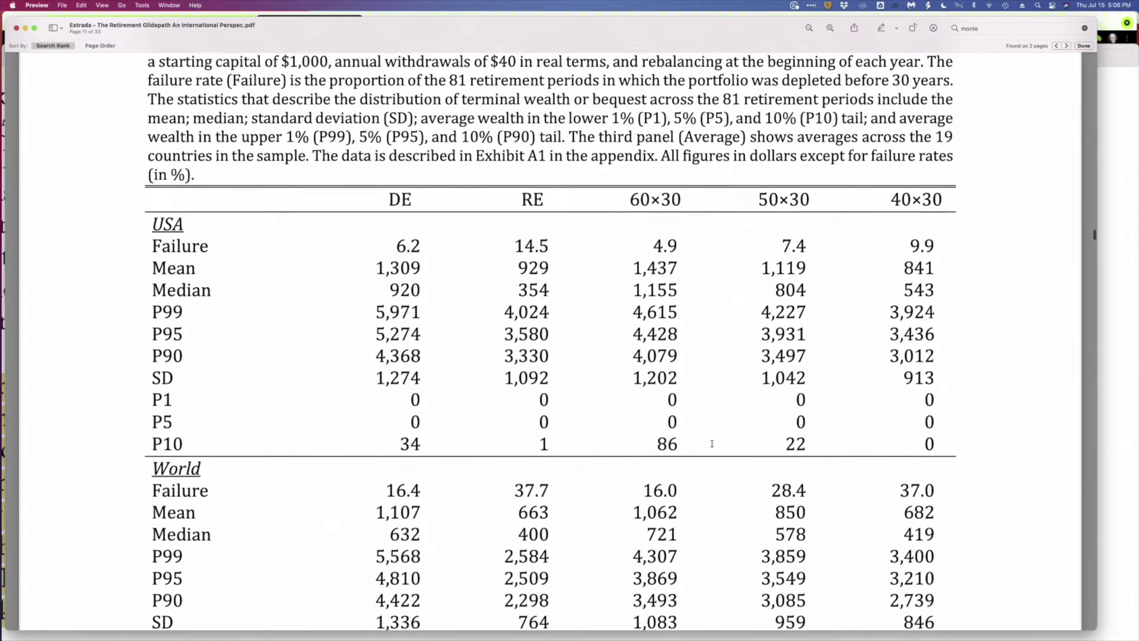
{"action": "left_click_drag", "start_coordinate": [632, 197], "coordinate": [685, 197]}
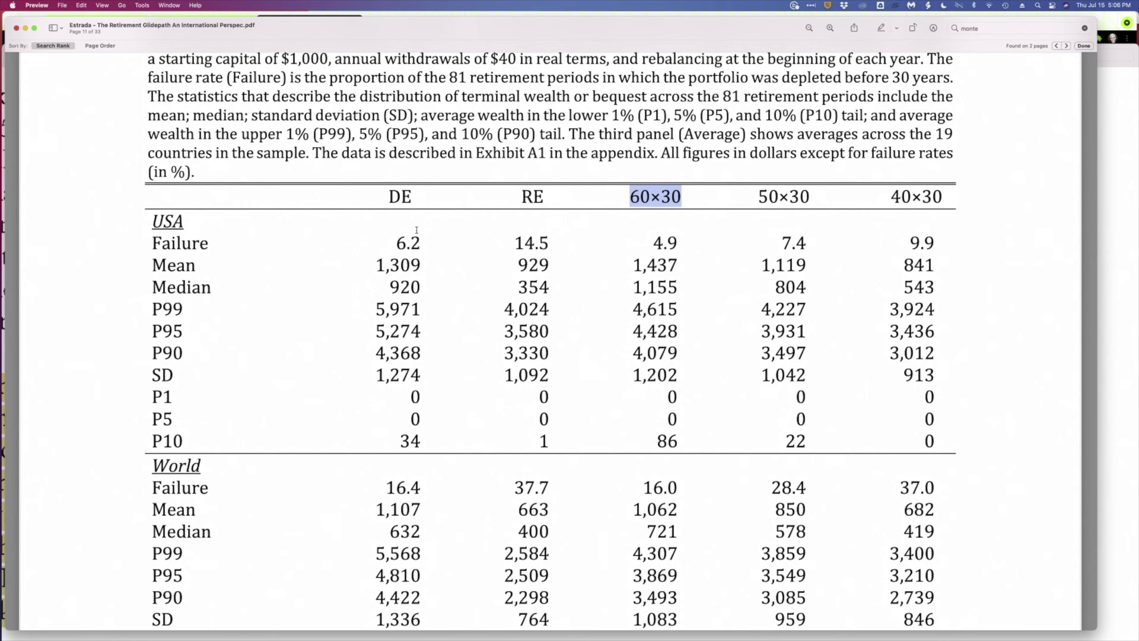
{"action": "left_click", "coordinate": [406, 201]}
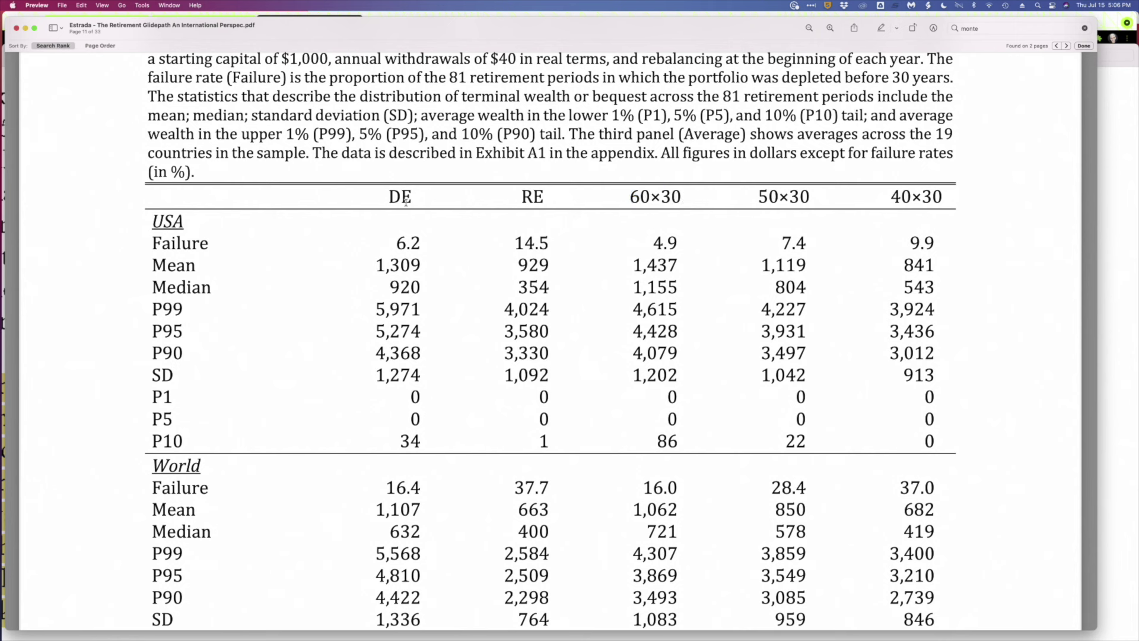
{"action": "double_click", "coordinate": [405, 245]}
{"action": "double_click", "coordinate": [530, 243]}
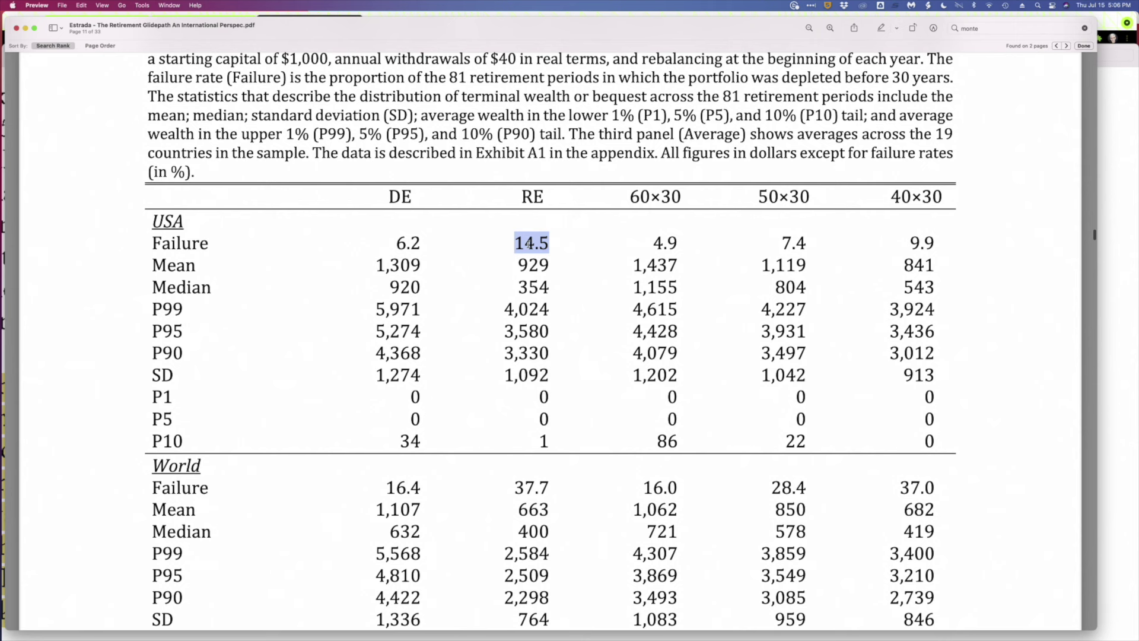
{"action": "double_click", "coordinate": [662, 243]}
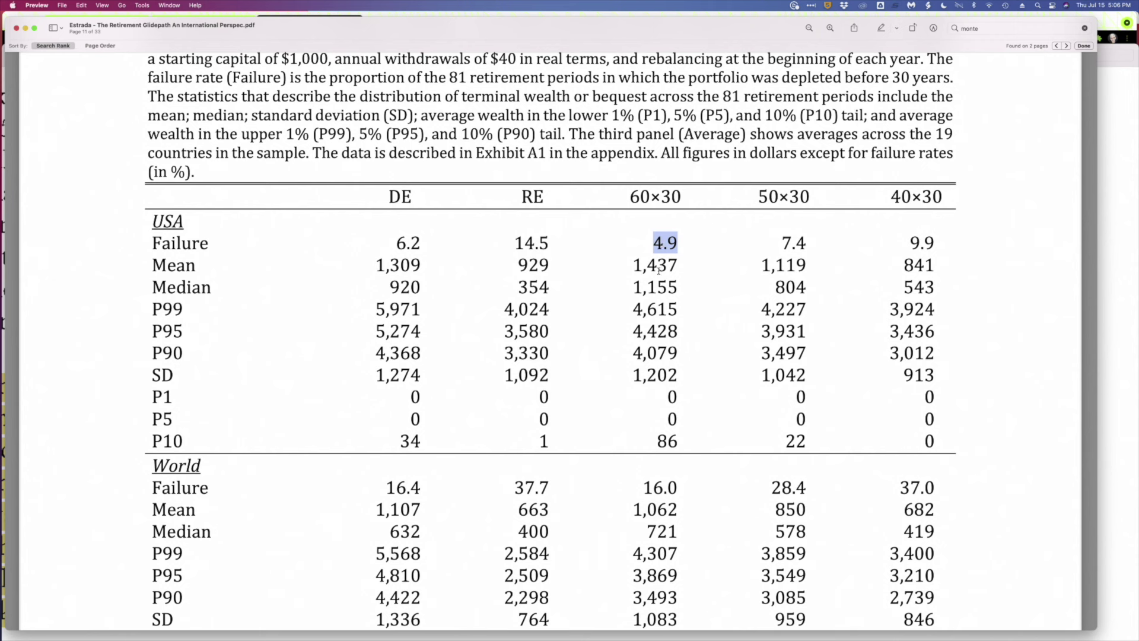
{"action": "triple_click", "coordinate": [658, 270]}
{"action": "left_click", "coordinate": [649, 270]}
Step: Scroll to page 14's Exhibit 3, marking the '3.4 Why Not 100% Stocks?' heading on the way
{"action": "scroll", "coordinate": [640, 326], "scroll_direction": "down", "scroll_amount": 5}
{"action": "scroll", "coordinate": [639, 325], "scroll_direction": "down", "scroll_amount": 15}
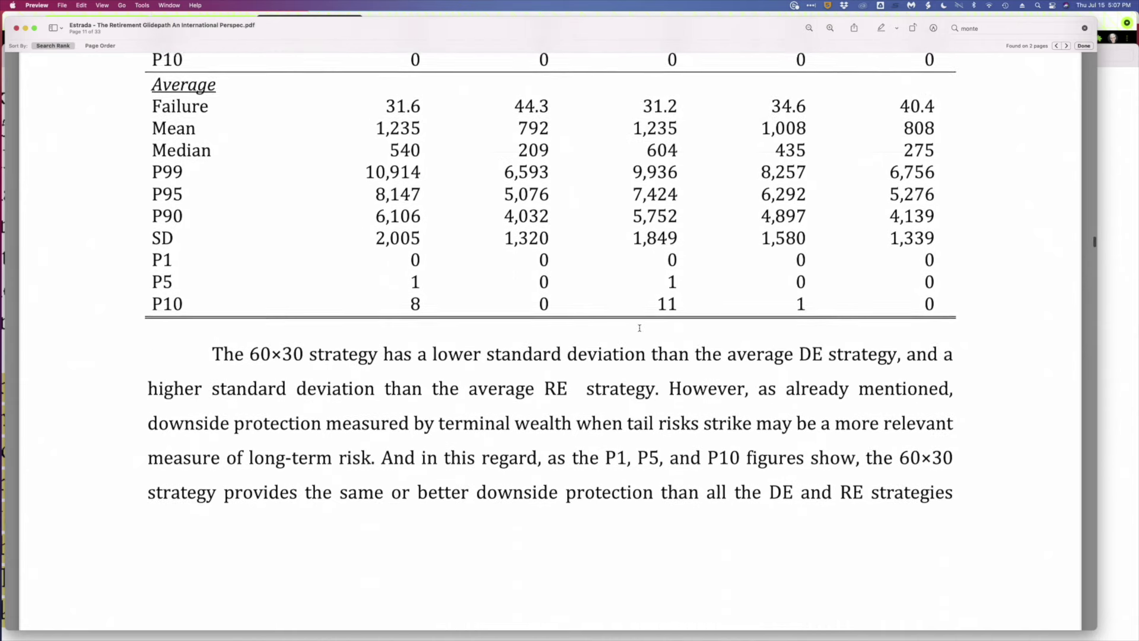
{"action": "scroll", "coordinate": [639, 328], "scroll_direction": "down", "scroll_amount": 10}
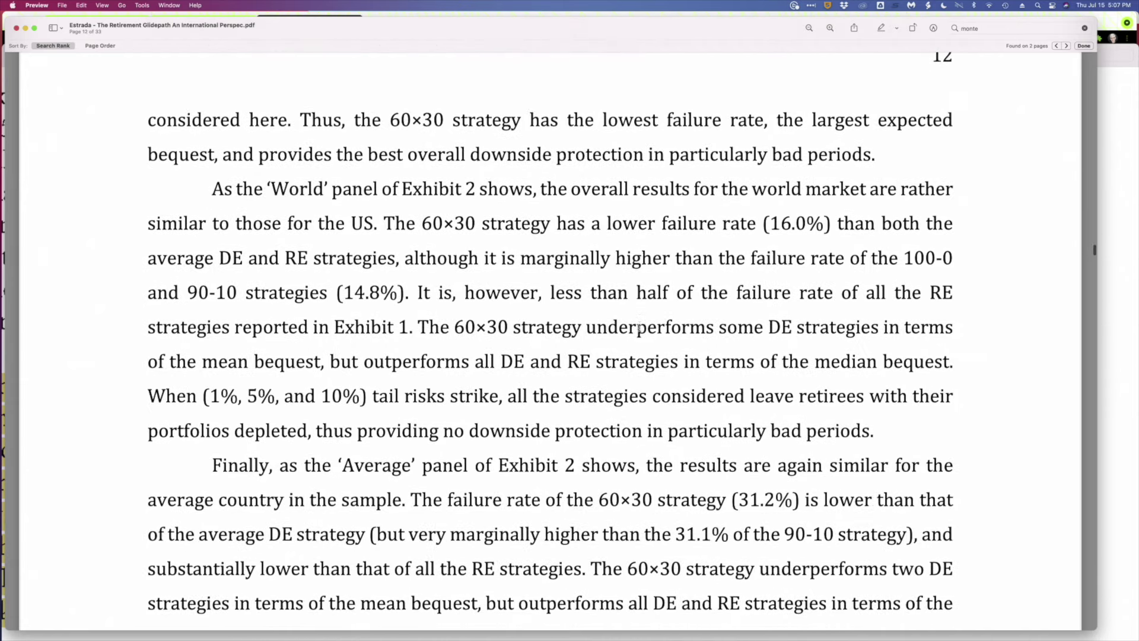
{"action": "scroll", "coordinate": [639, 326], "scroll_direction": "down", "scroll_amount": 9}
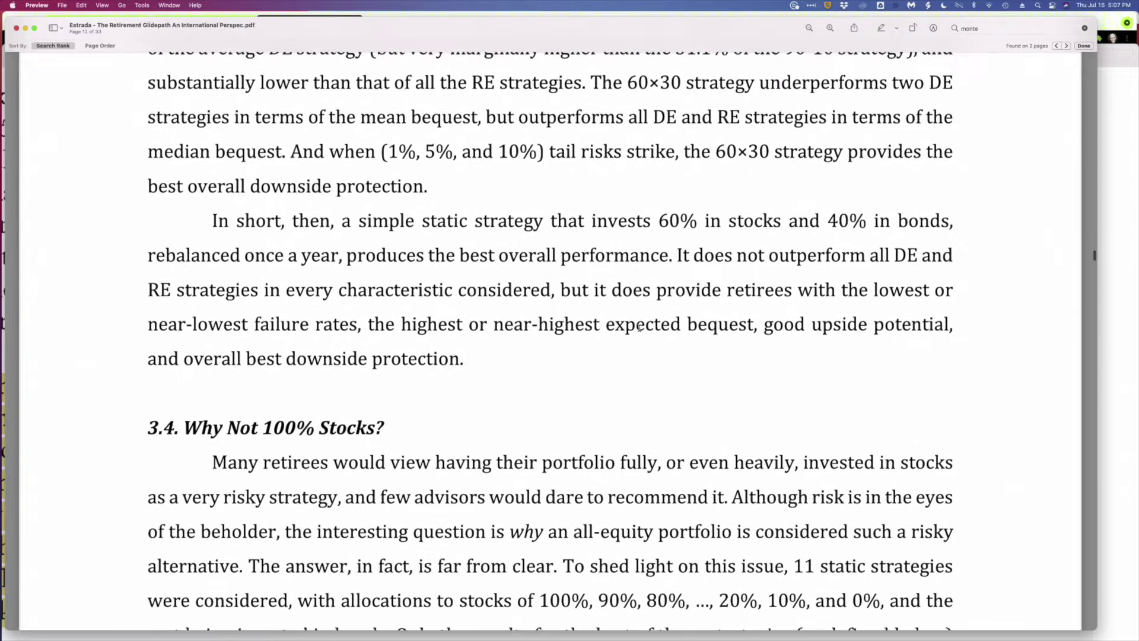
{"action": "left_click_drag", "start_coordinate": [379, 230], "coordinate": [159, 252]}
{"action": "scroll", "coordinate": [201, 362], "scroll_direction": "down", "scroll_amount": 4}
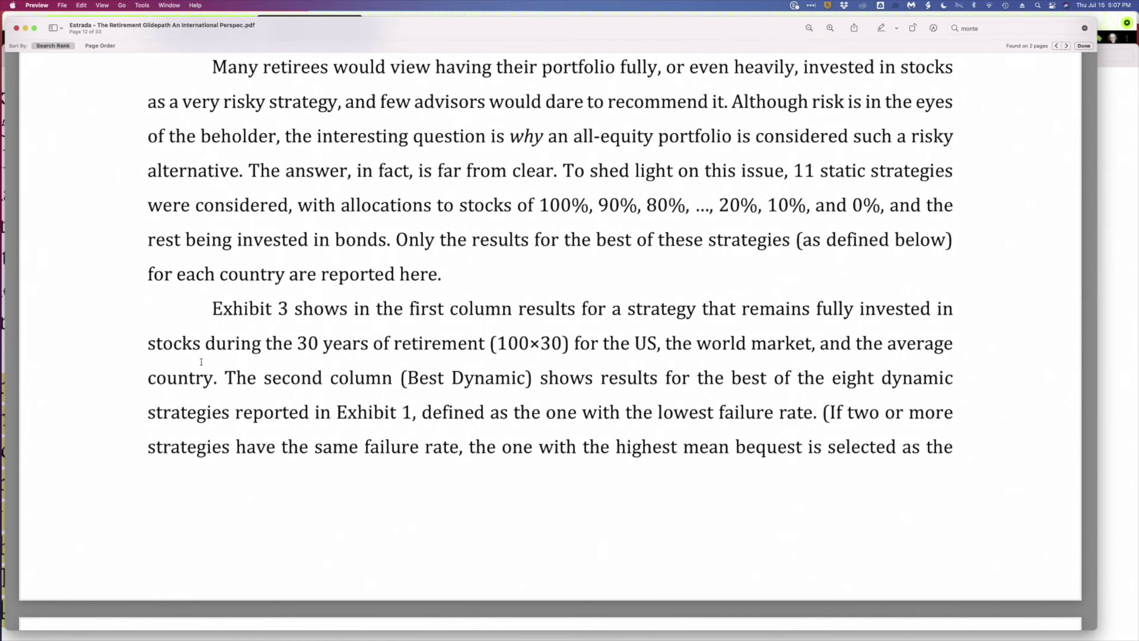
{"action": "scroll", "coordinate": [201, 362], "scroll_direction": "down", "scroll_amount": 12}
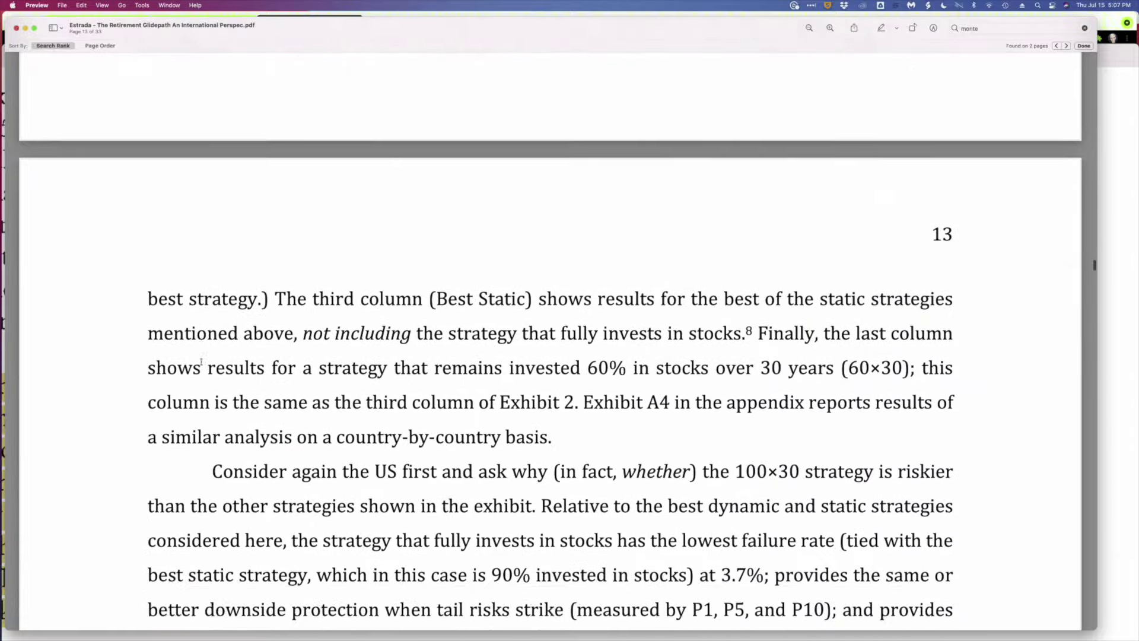
{"action": "scroll", "coordinate": [299, 307], "scroll_direction": "down", "scroll_amount": 16}
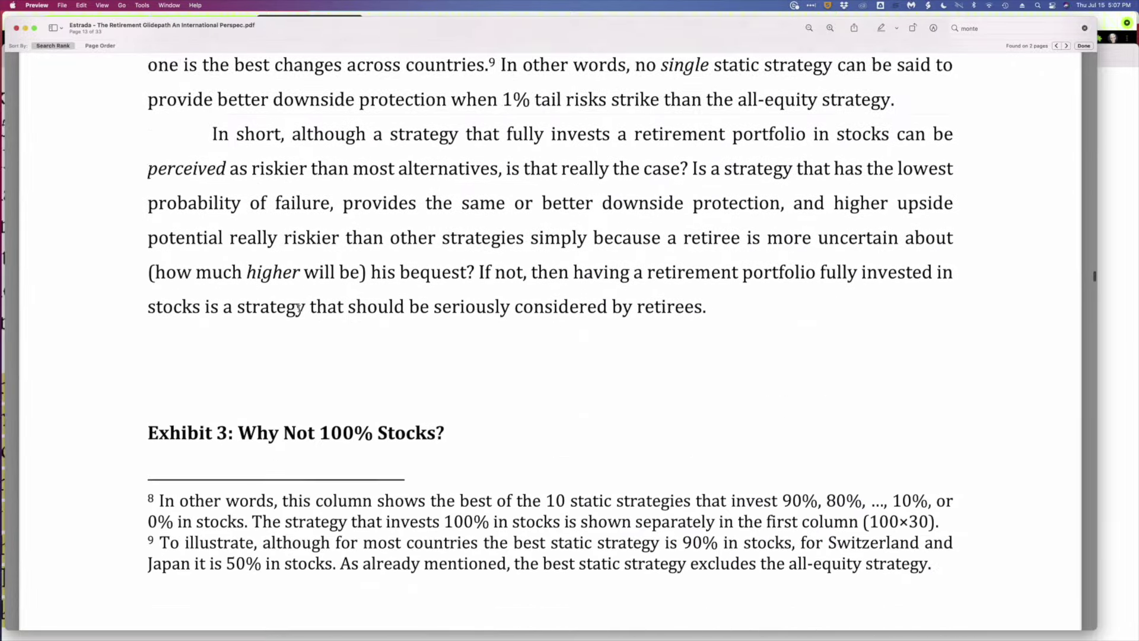
{"action": "scroll", "coordinate": [299, 307], "scroll_direction": "down", "scroll_amount": 15}
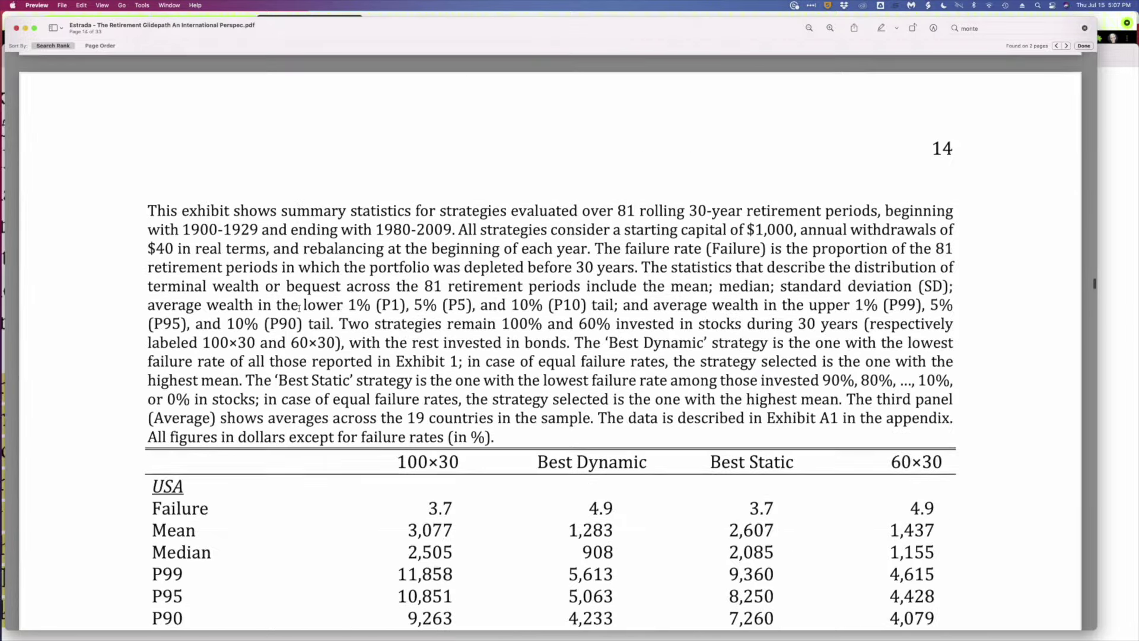
Step: Highlight Exhibit 3's 60×30 header and 4.9 rate, then 100×30's 3.7, 3,077 and 11,858 values
{"action": "scroll", "coordinate": [299, 308], "scroll_direction": "down", "scroll_amount": 2}
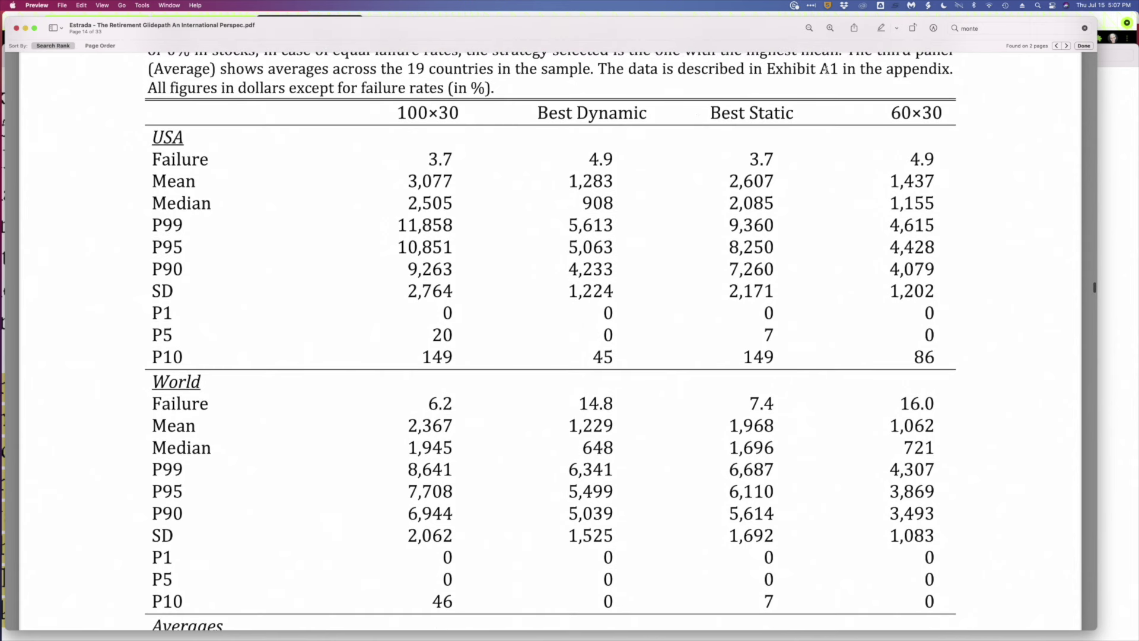
{"action": "left_click_drag", "start_coordinate": [893, 114], "coordinate": [942, 113]}
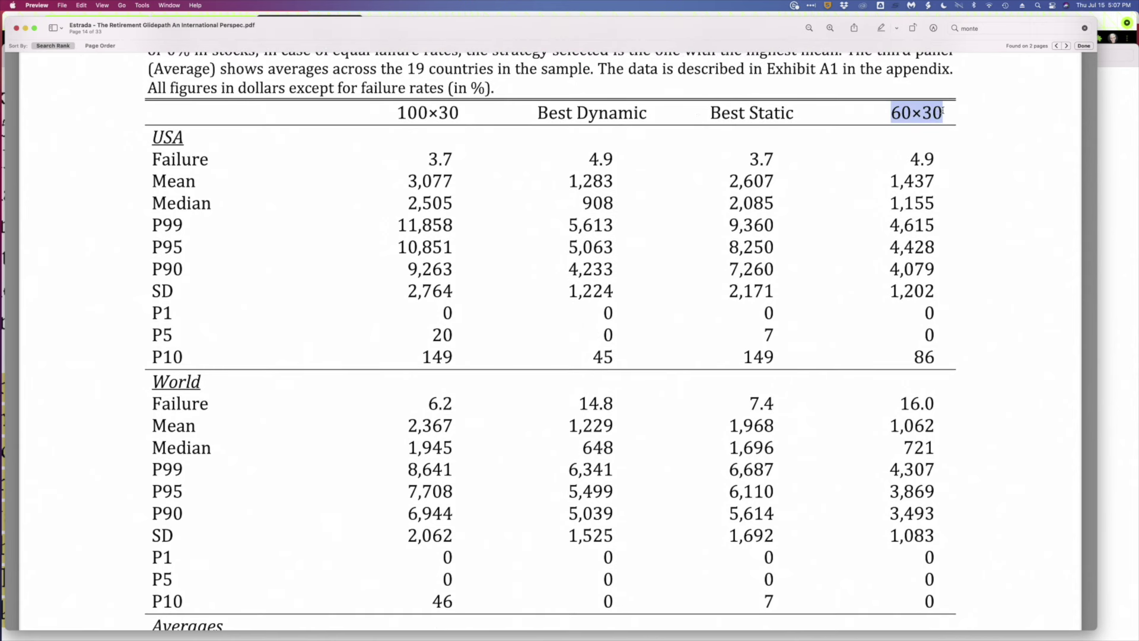
{"action": "double_click", "coordinate": [923, 160]}
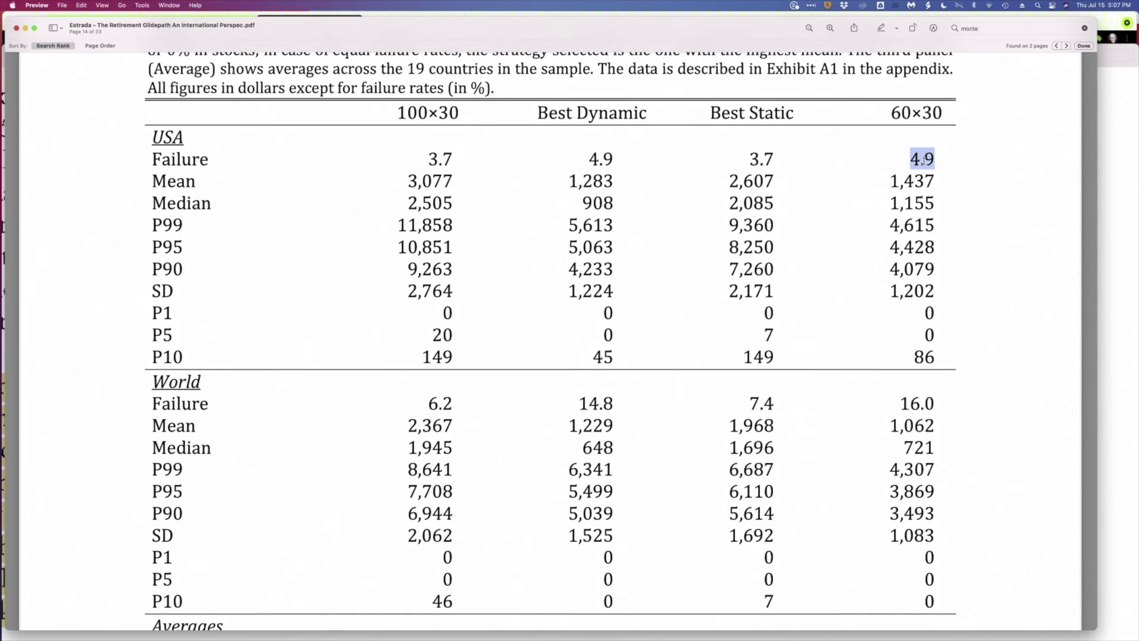
{"action": "double_click", "coordinate": [433, 158]}
{"action": "double_click", "coordinate": [414, 178]}
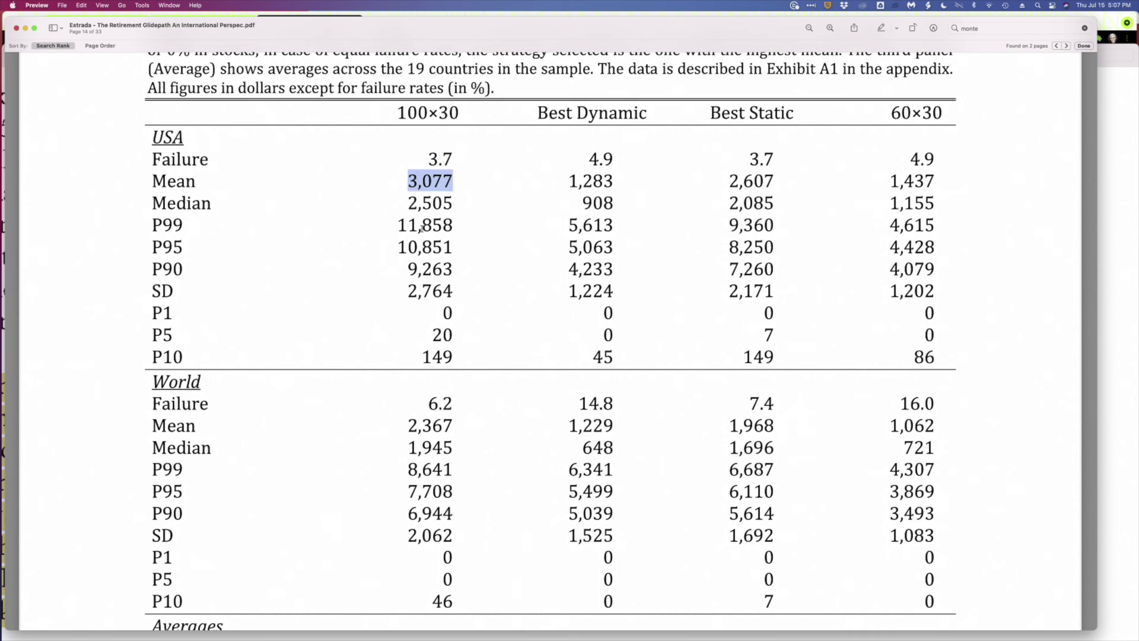
{"action": "left_click", "coordinate": [429, 190]}
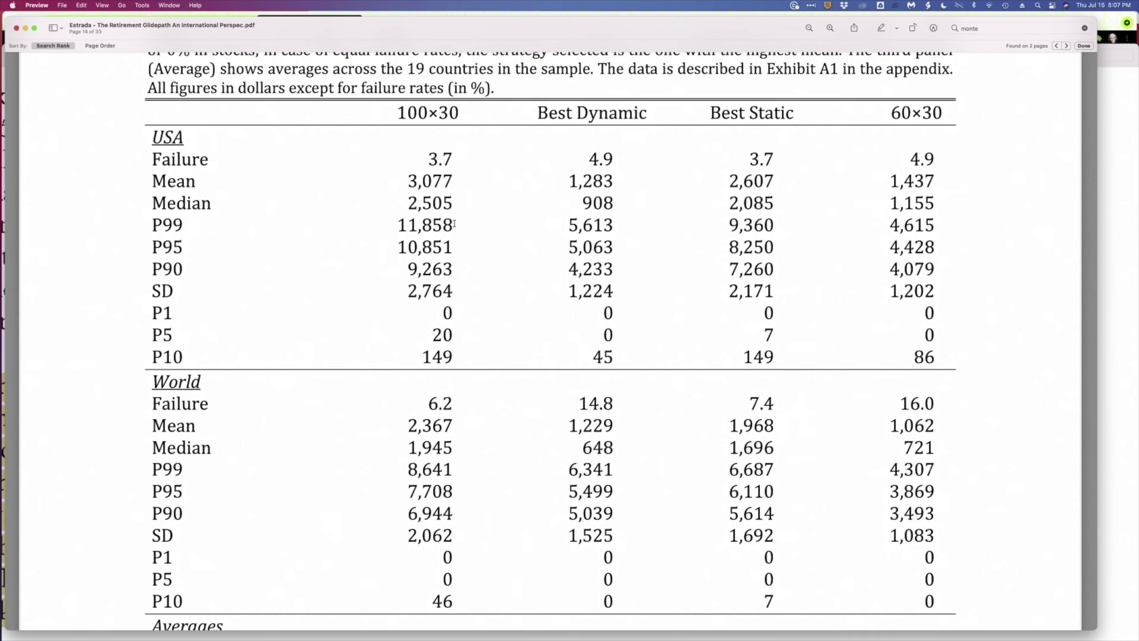
{"action": "left_click_drag", "start_coordinate": [454, 224], "coordinate": [397, 224]}
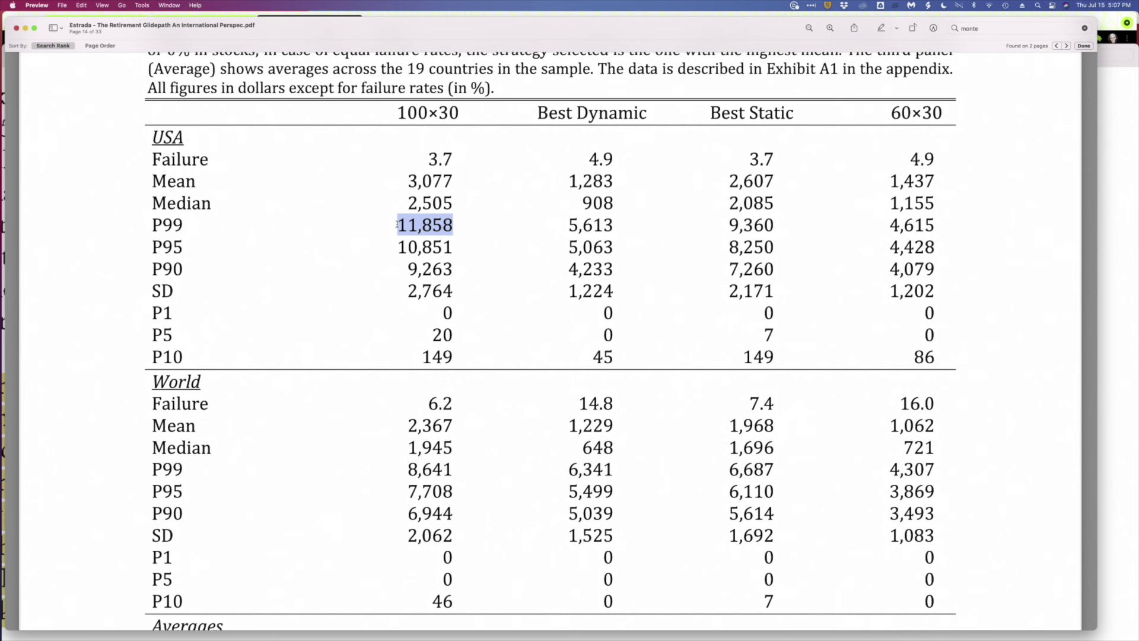
{"action": "double_click", "coordinate": [440, 159]}
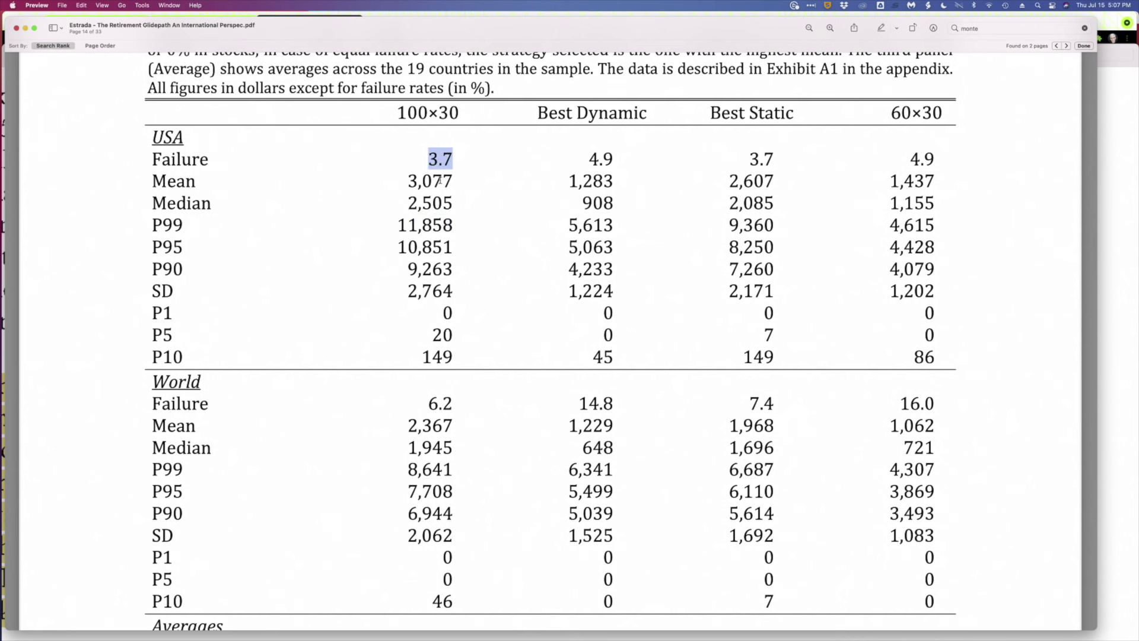